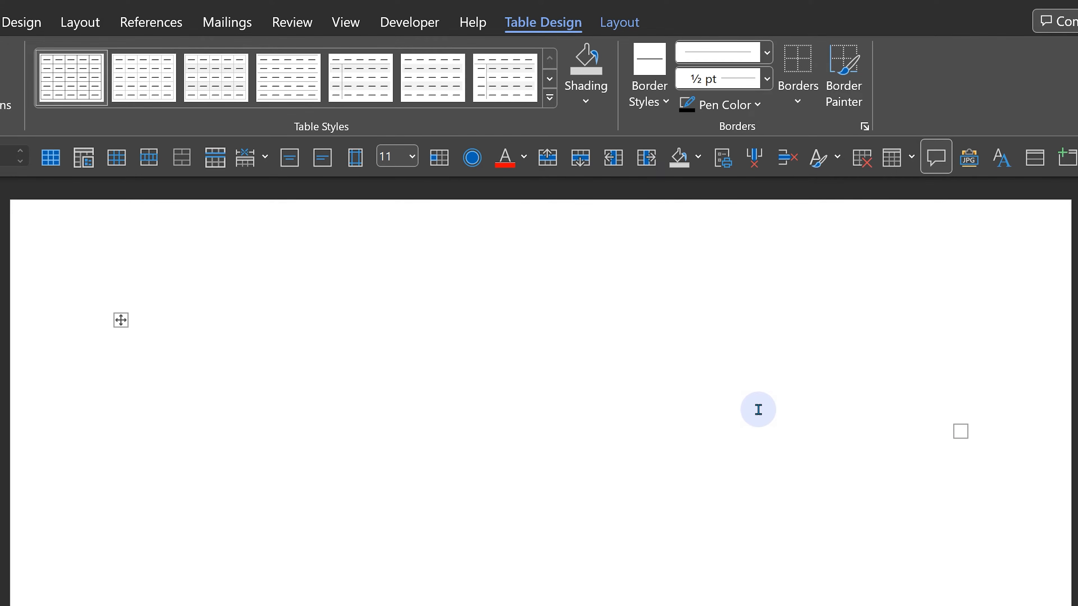
- Turn on View Gridlines so the borderless tables show their cell outlines
left_click(629, 421)
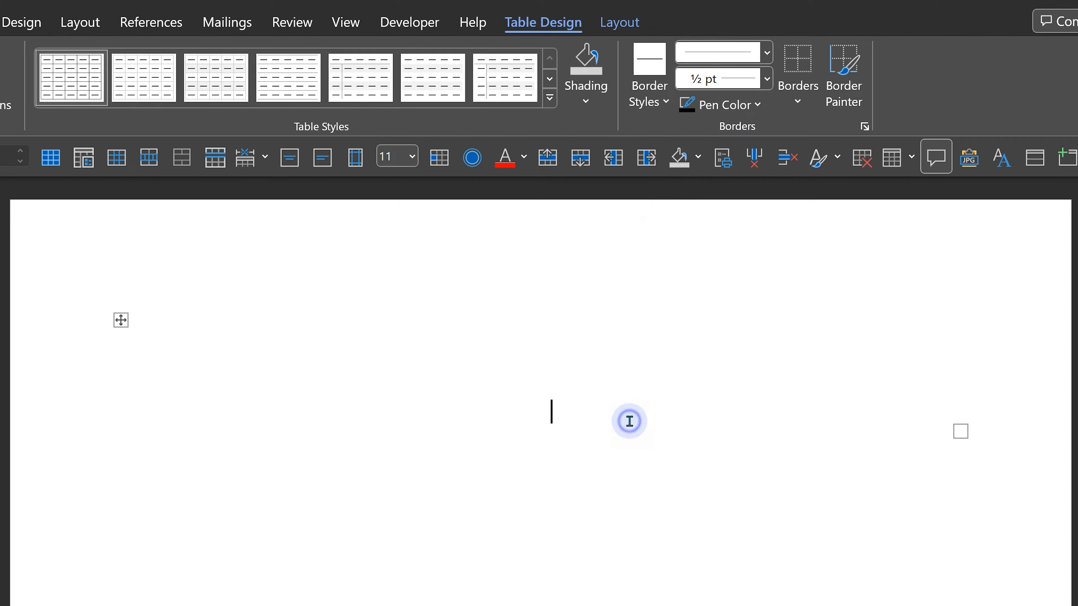
left_click(619, 22)
left_click(96, 102)
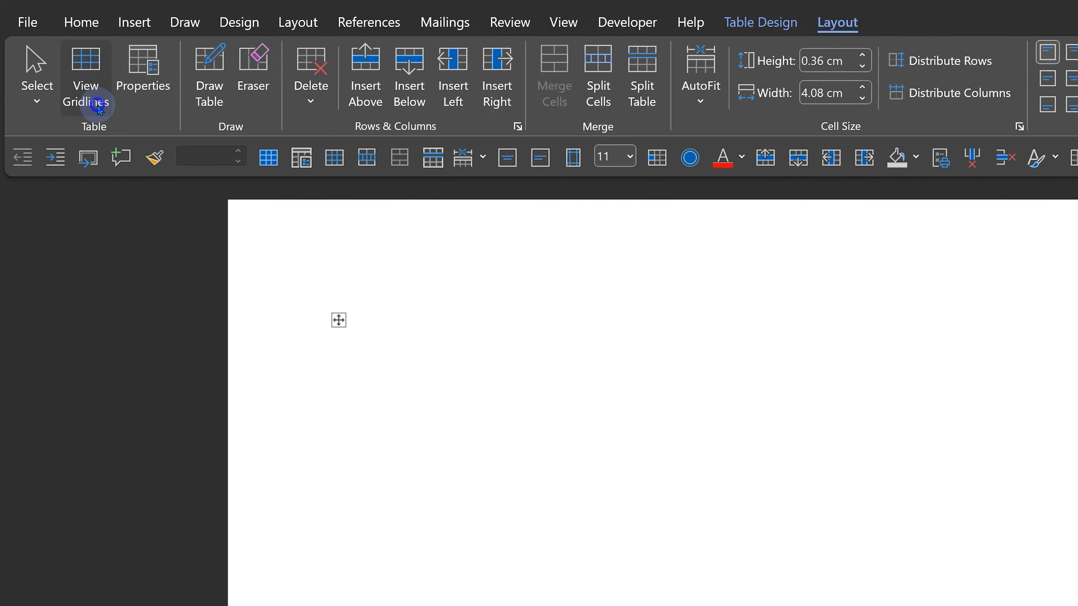
left_click(809, 302)
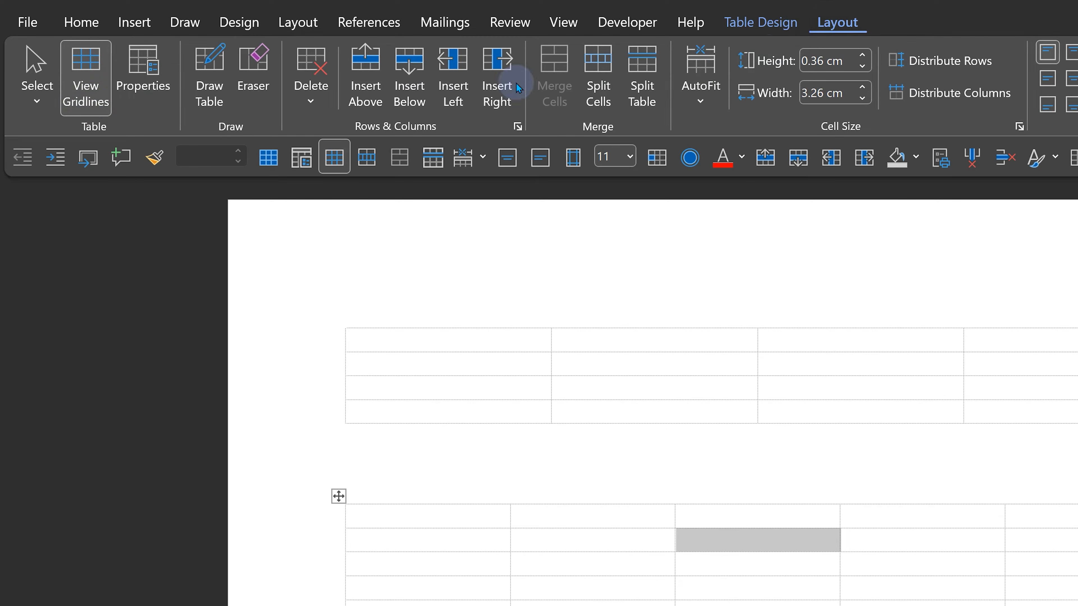
left_click(93, 102)
left_click(93, 101)
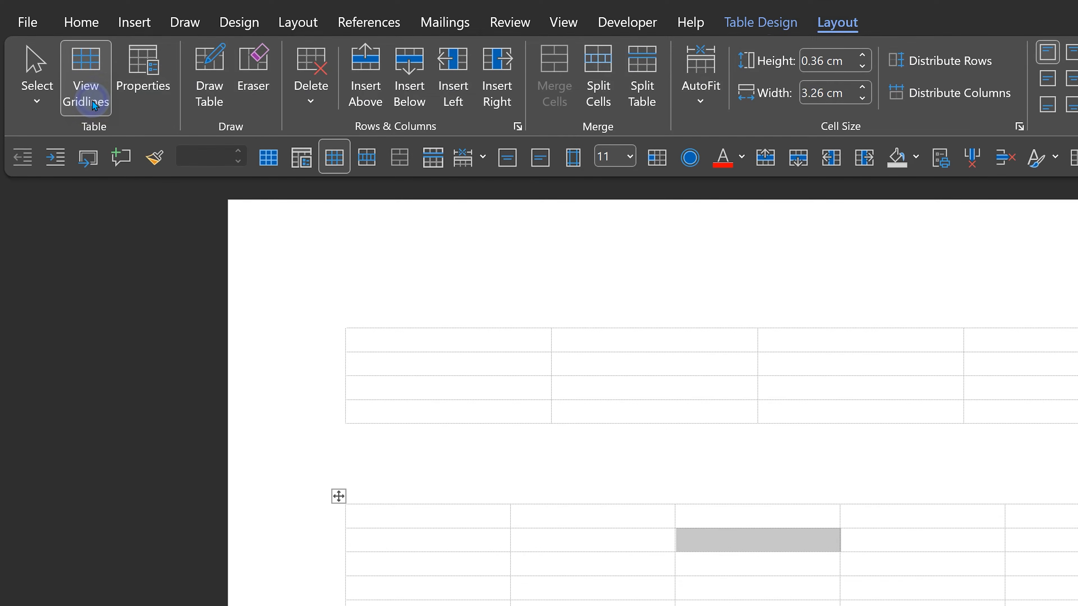
left_click(646, 490)
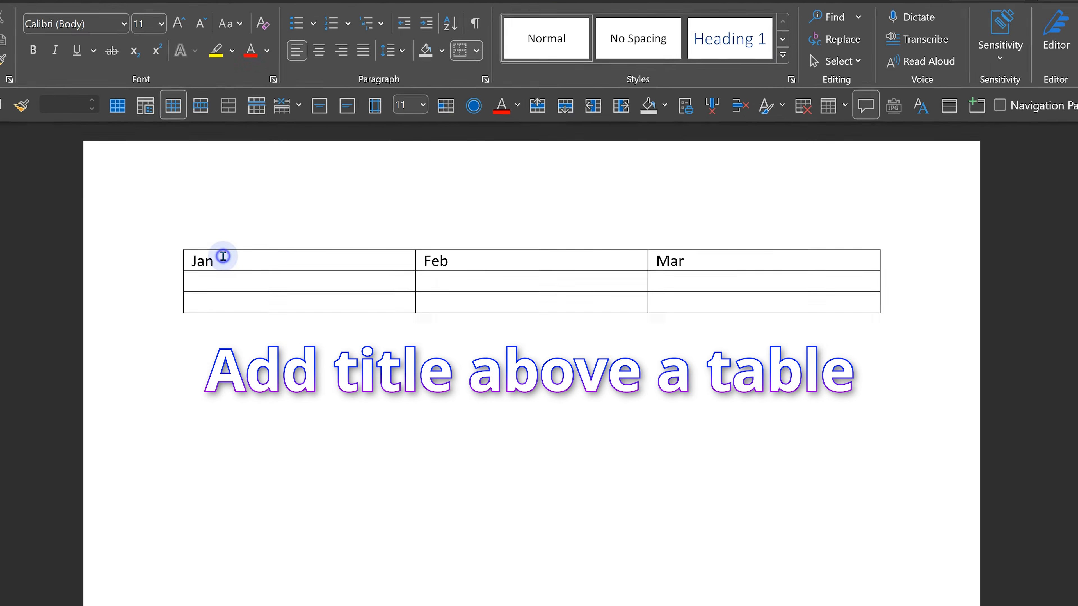
- Insert a new paragraph above the Jan/Feb/Mar table and type the title Brilliant!!
left_click(278, 265)
key("Home")
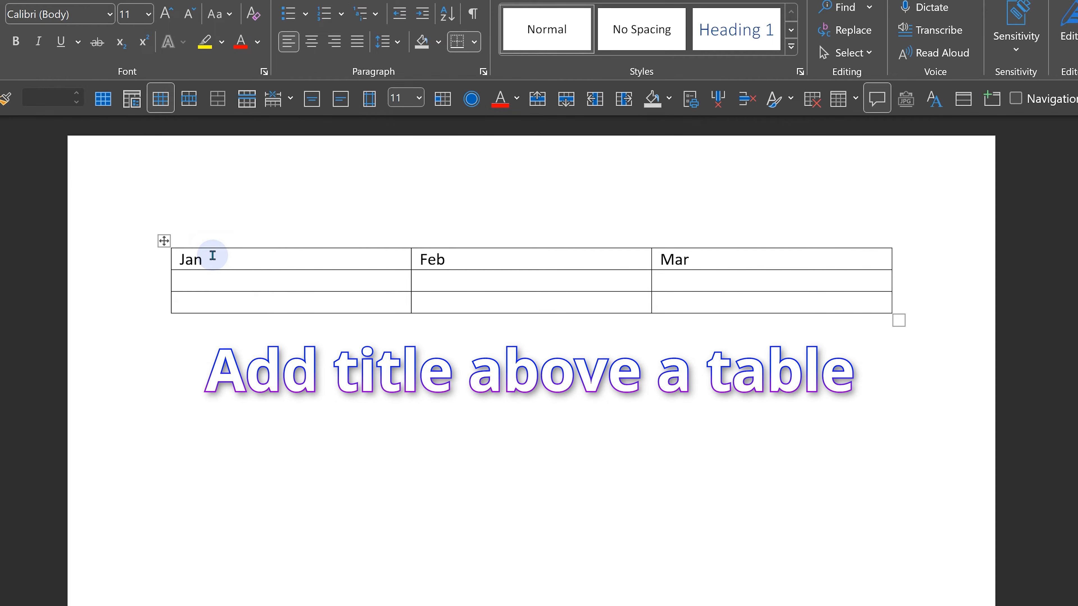
key("Return")
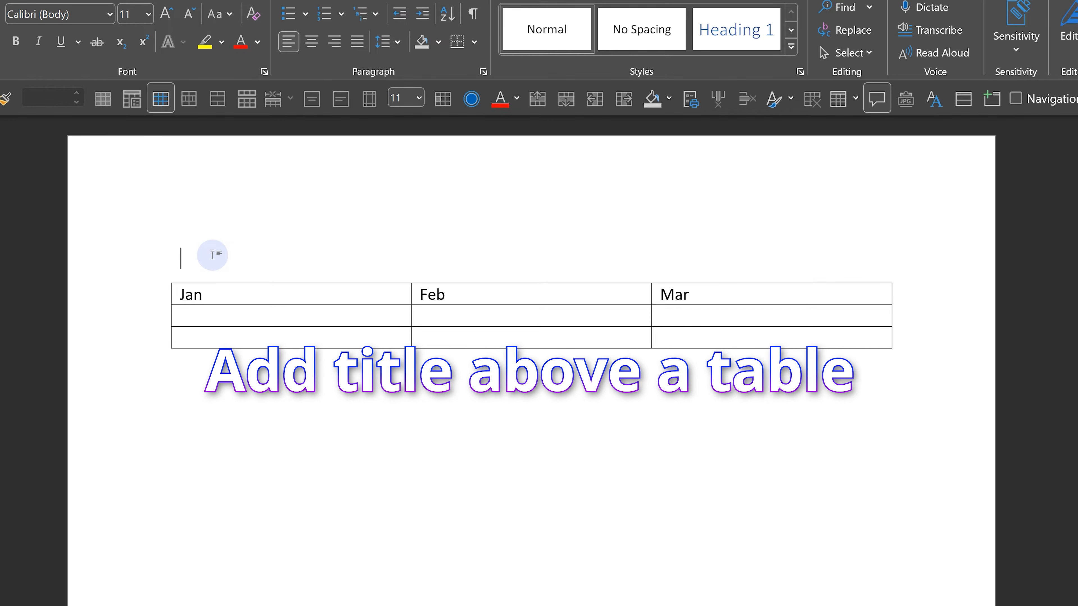
type("Brilliant!!")
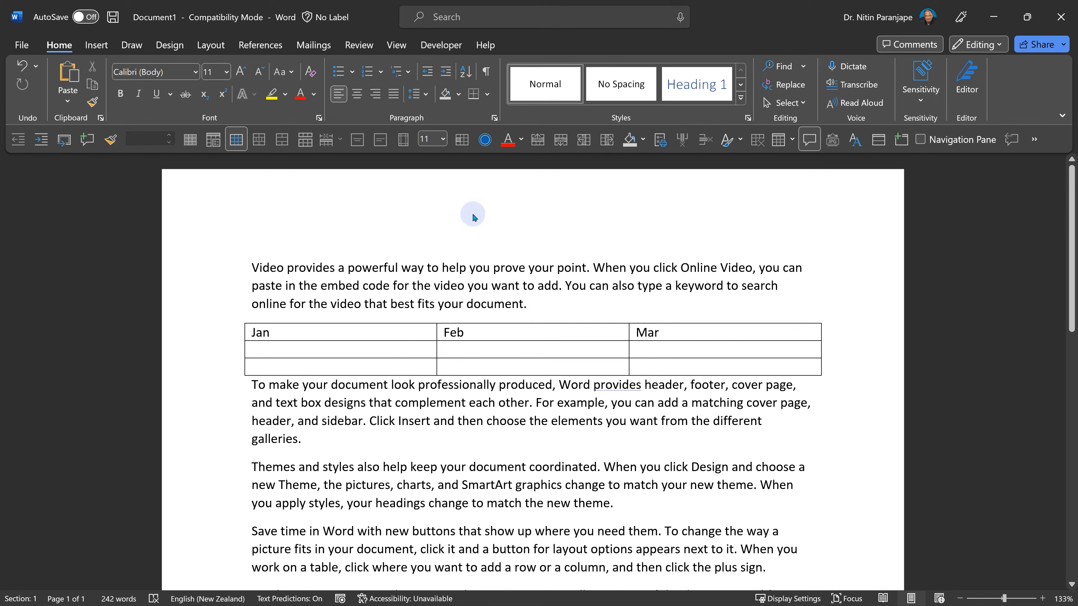
- Open the page header and insert a 1x1 table into it
double_click(477, 211)
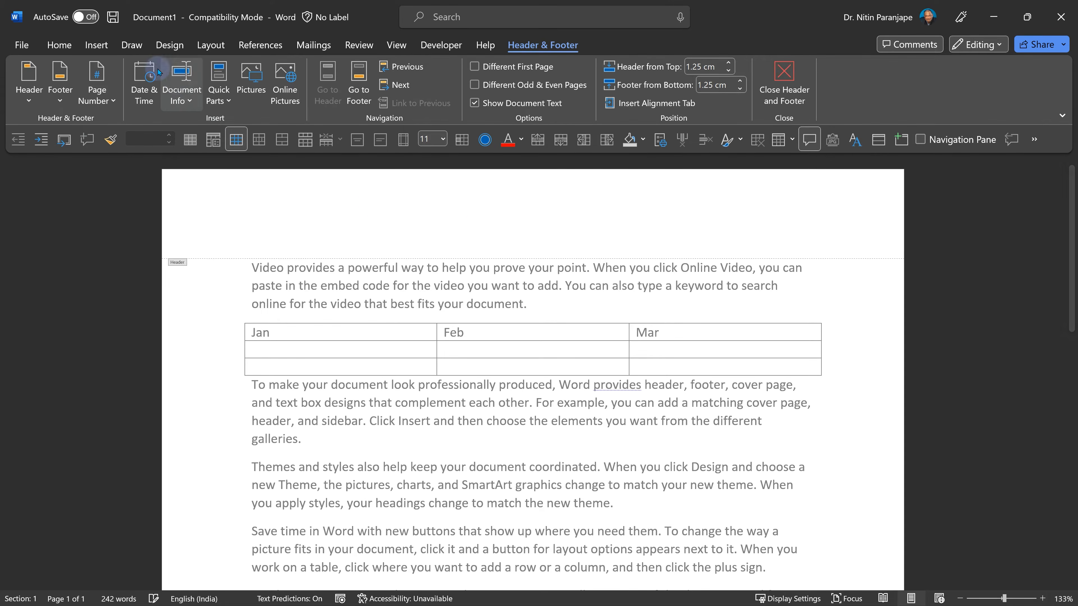
left_click(95, 49)
left_click(112, 83)
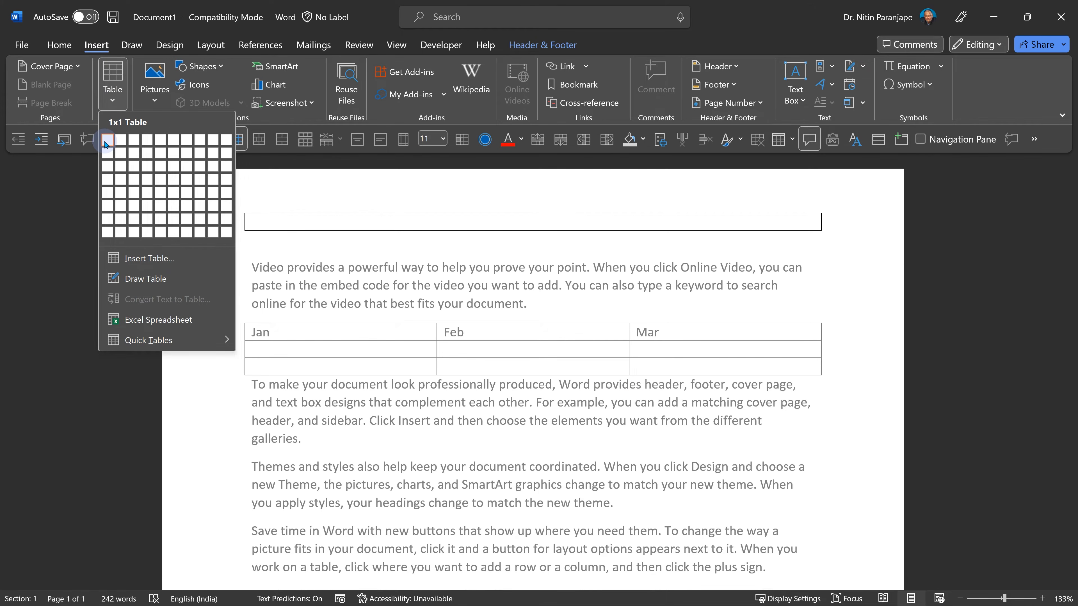
left_click(106, 144)
- Resize the header table into a tall narrow block and undo the resize
left_click_drag(827, 236, 354, 547)
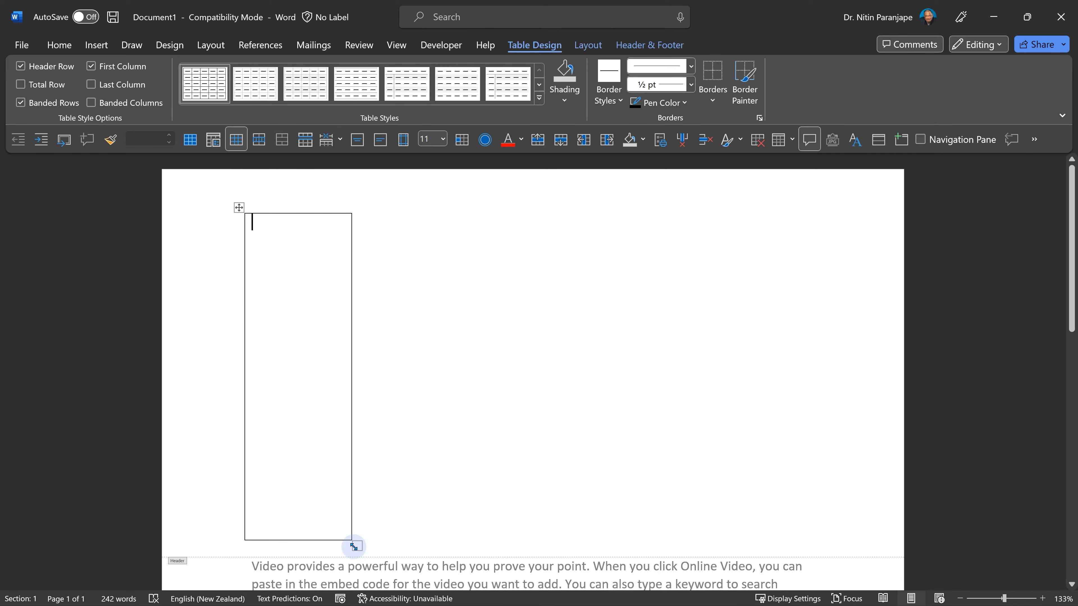
key("ctrl+z")
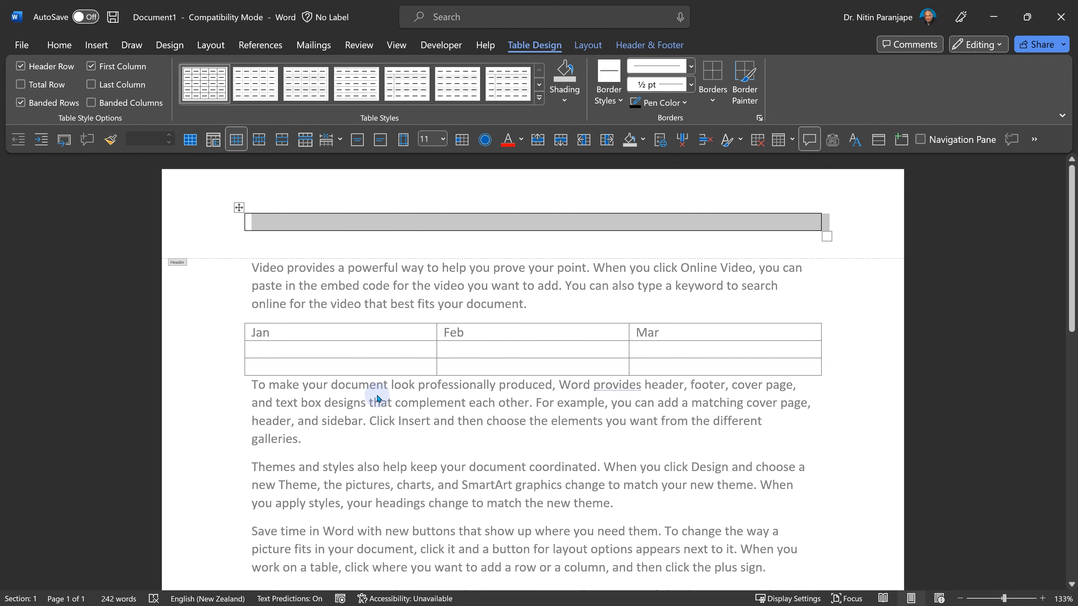
- Set the header table's text wrapping to Around and resize it into a sidebar about 4.9 cm wide and 16.4 cm tall
left_click(587, 44)
left_click(165, 77)
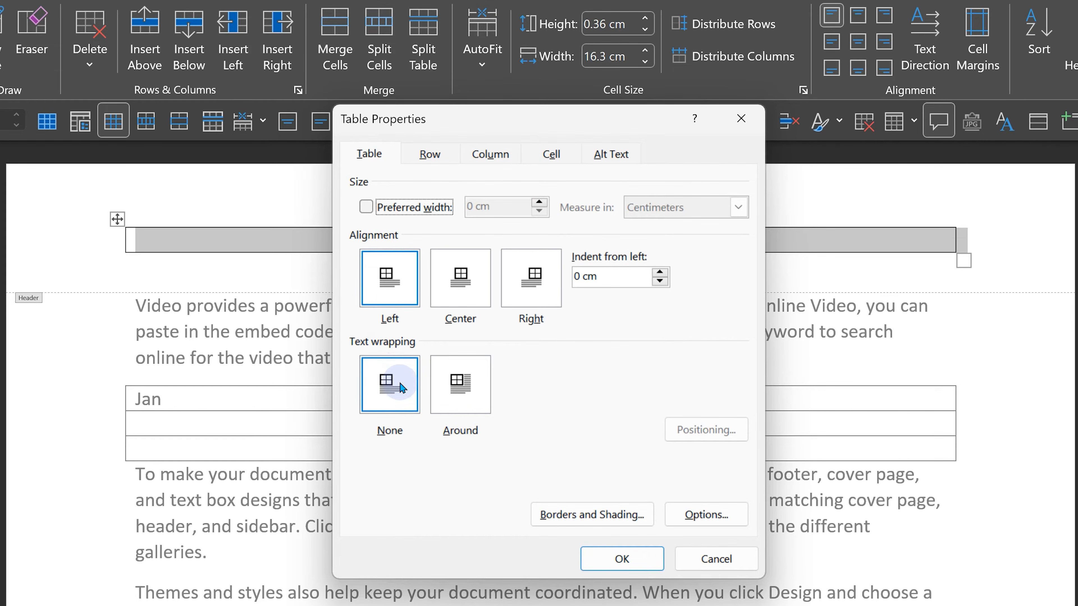
left_click(472, 399)
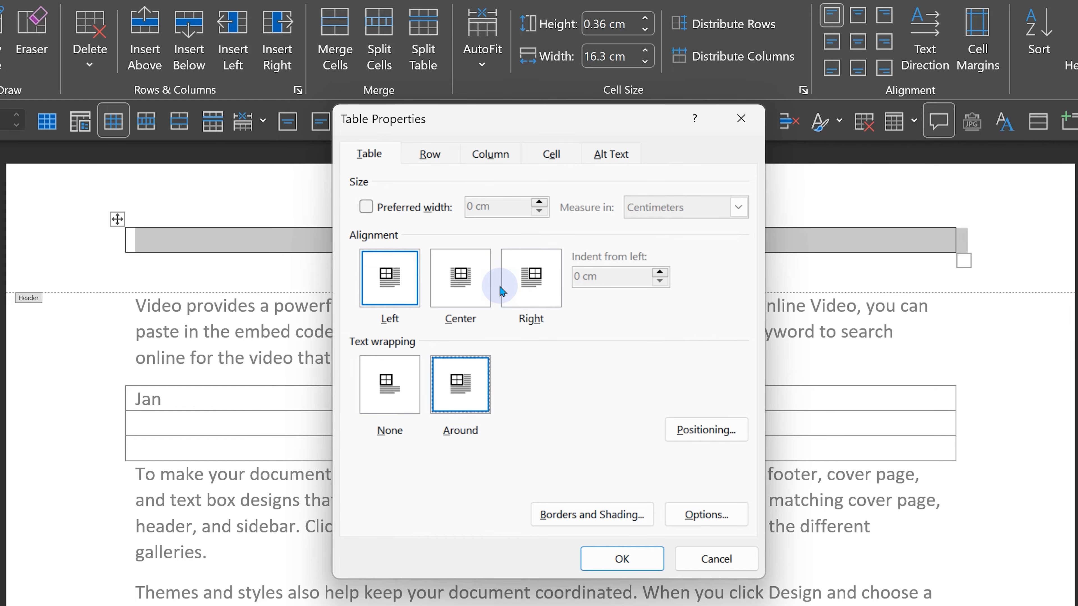
left_click_drag(825, 238, 417, 603)
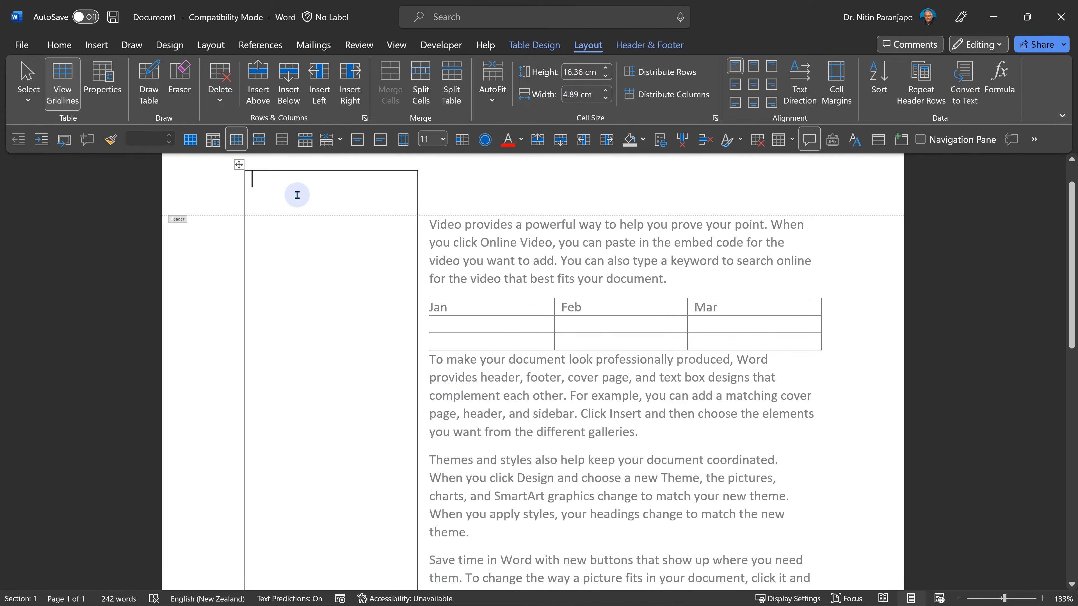
- Close the header and insert a page break after the last paragraph of the document text
double_click(606, 243)
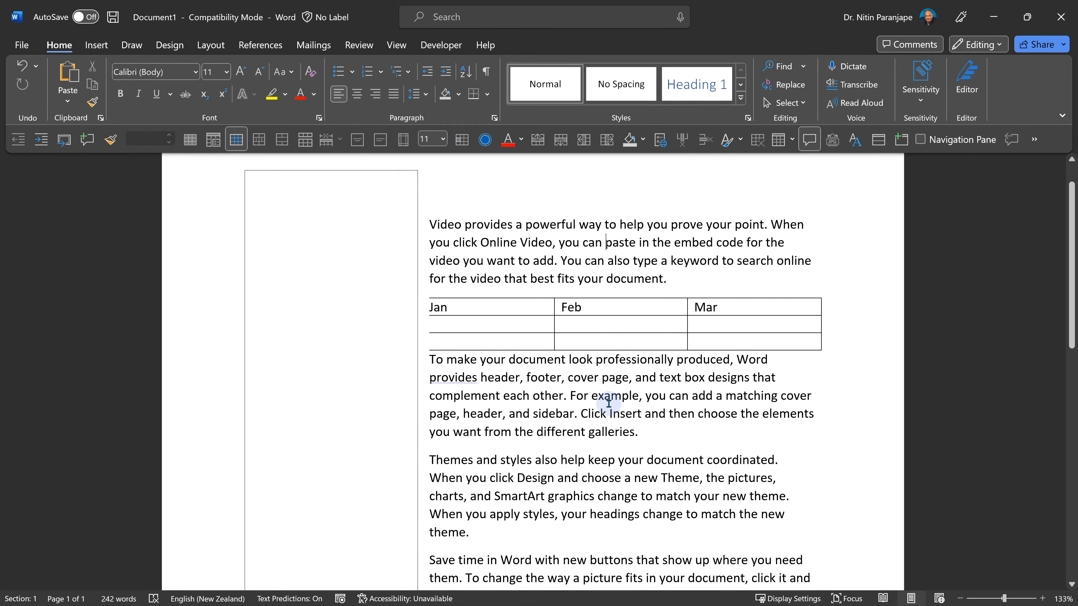
scroll(609, 403, "down", 5)
scroll(609, 405, "down", 6)
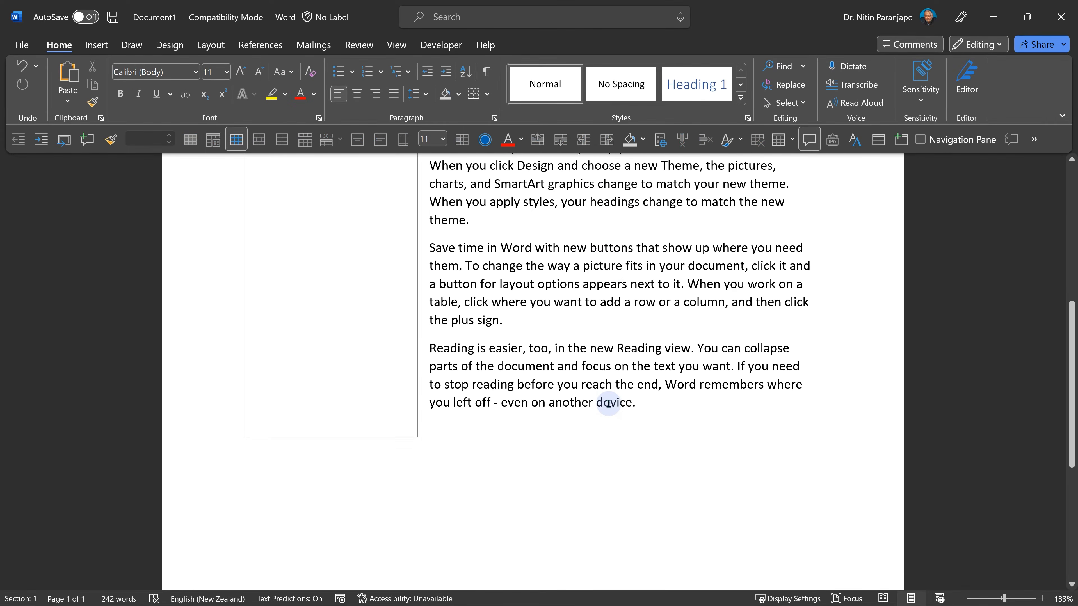
scroll(609, 404, "down", 1)
left_click(609, 404)
key("ctrl+Return")
scroll(613, 404, "down", 8)
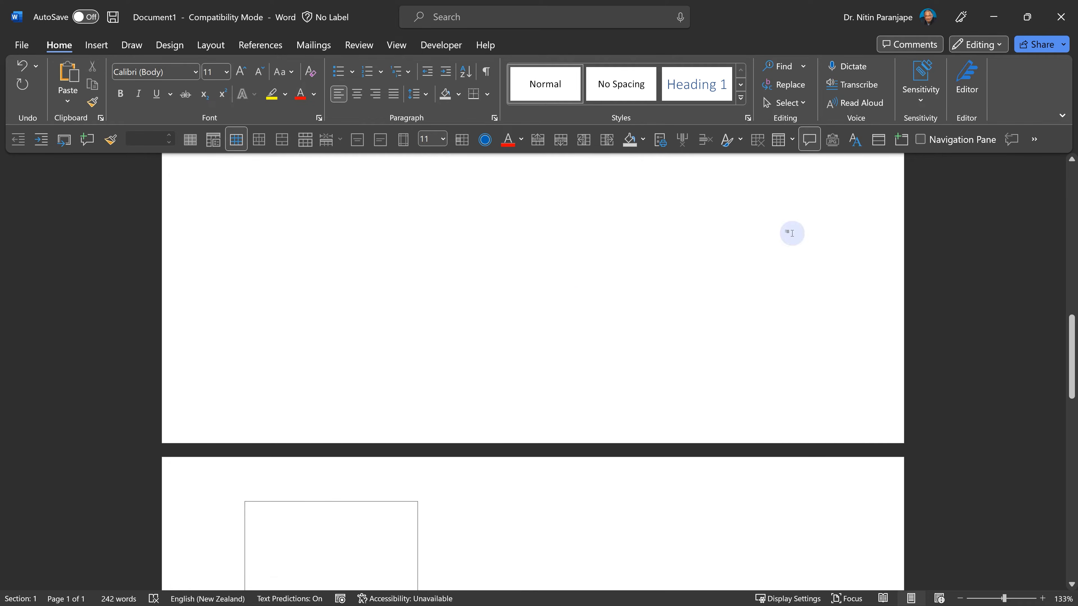
scroll(465, 390, "up", 3)
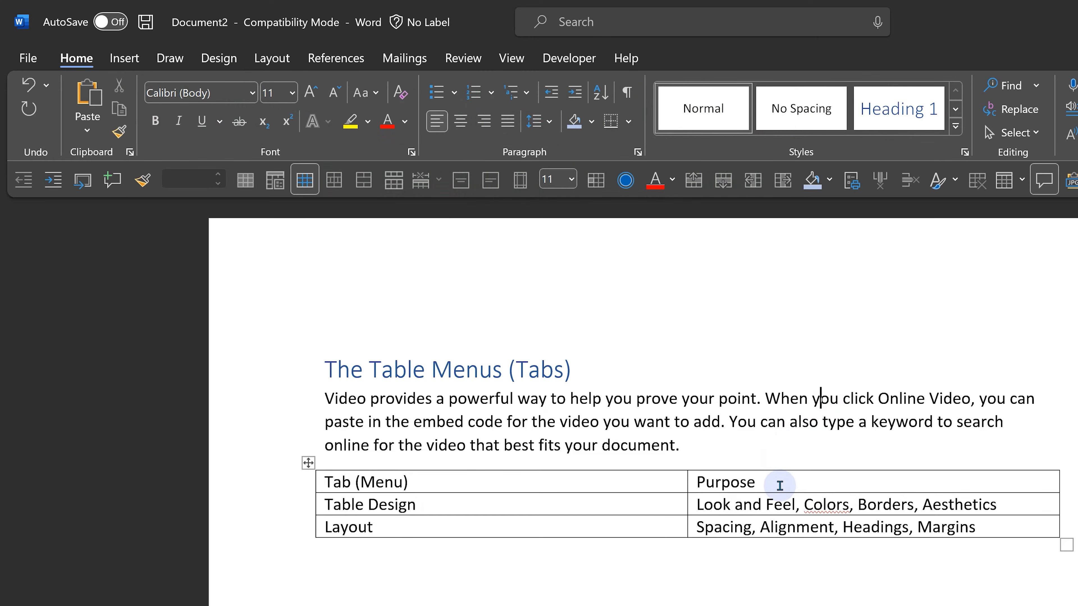
- Apply the orange Grid Table style from the table styles gallery to the Table Menus table
left_click(780, 474)
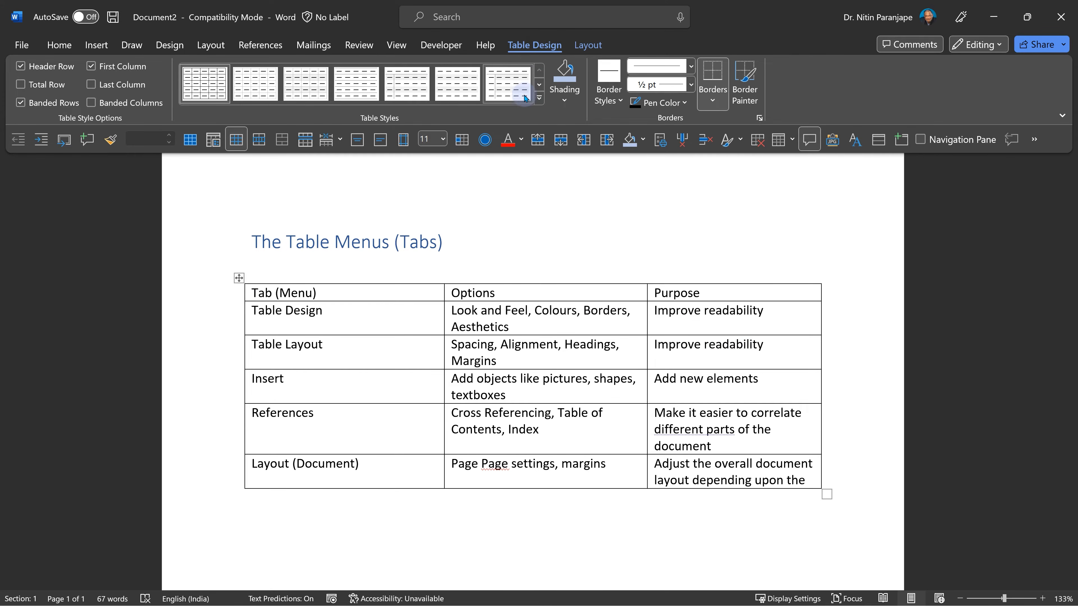
left_click(538, 99)
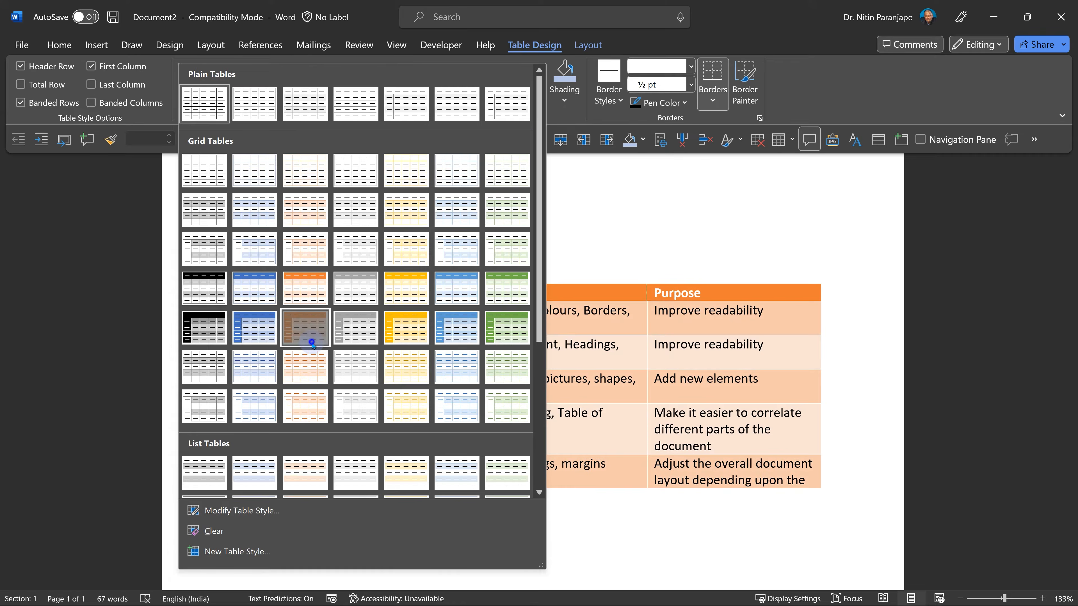
left_click(307, 335)
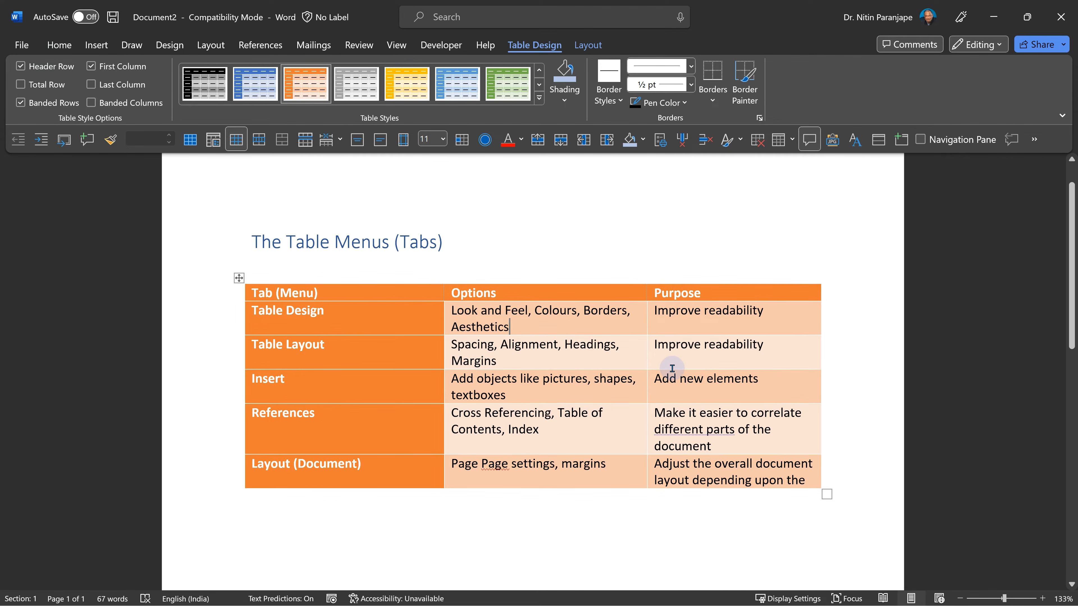
- Switch off the First Column option in the table style options, keeping Header Row on
left_click(59, 67)
left_click(58, 67)
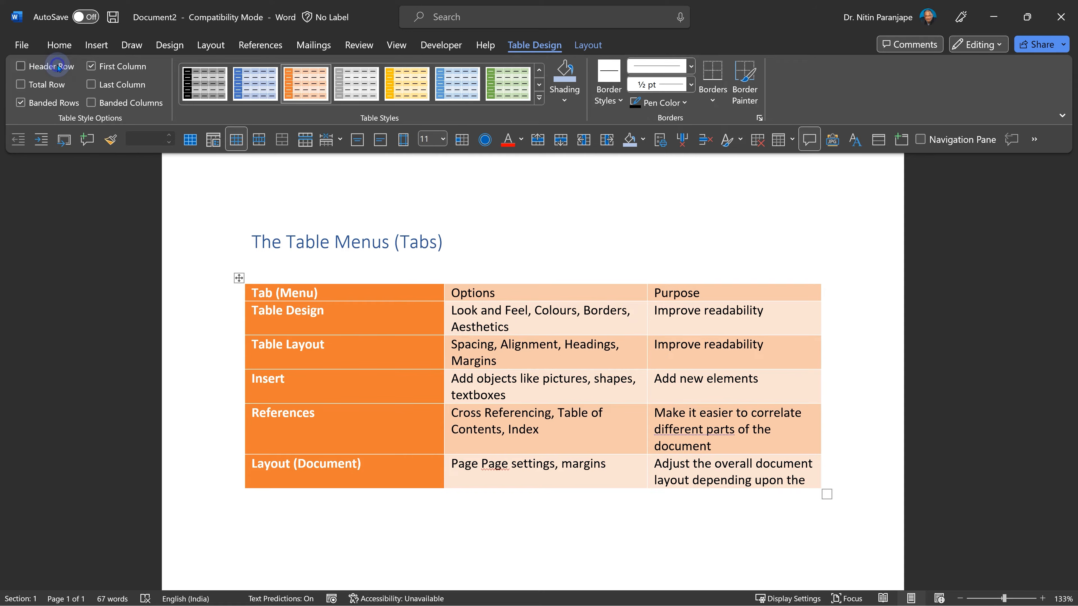
left_click(123, 66)
left_click(122, 66)
left_click(121, 67)
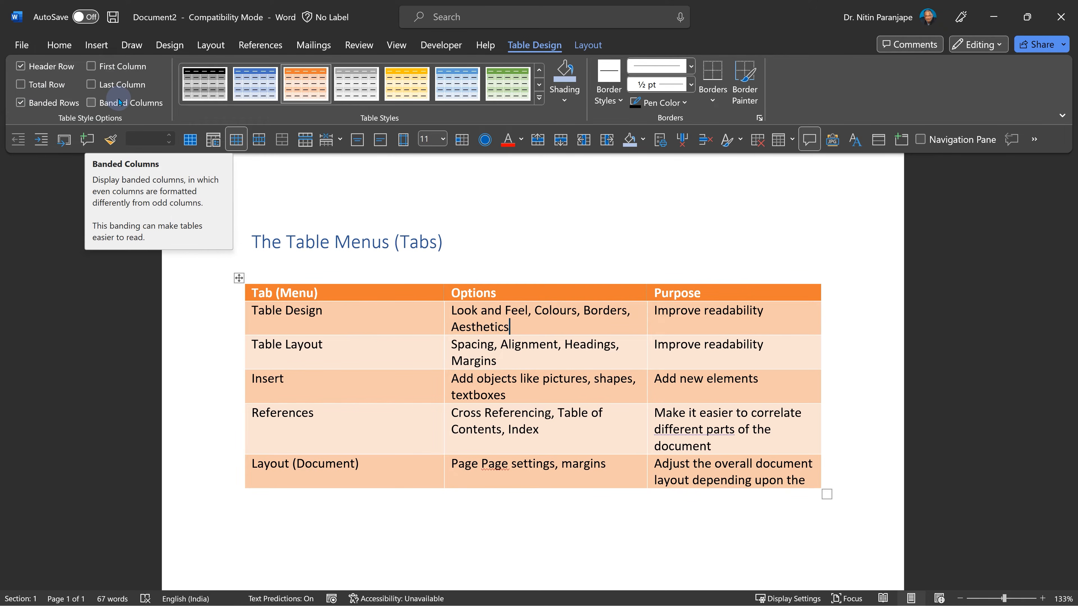
- Select the whole table and set its default top cell margin to 0.2 cm
left_click(584, 50)
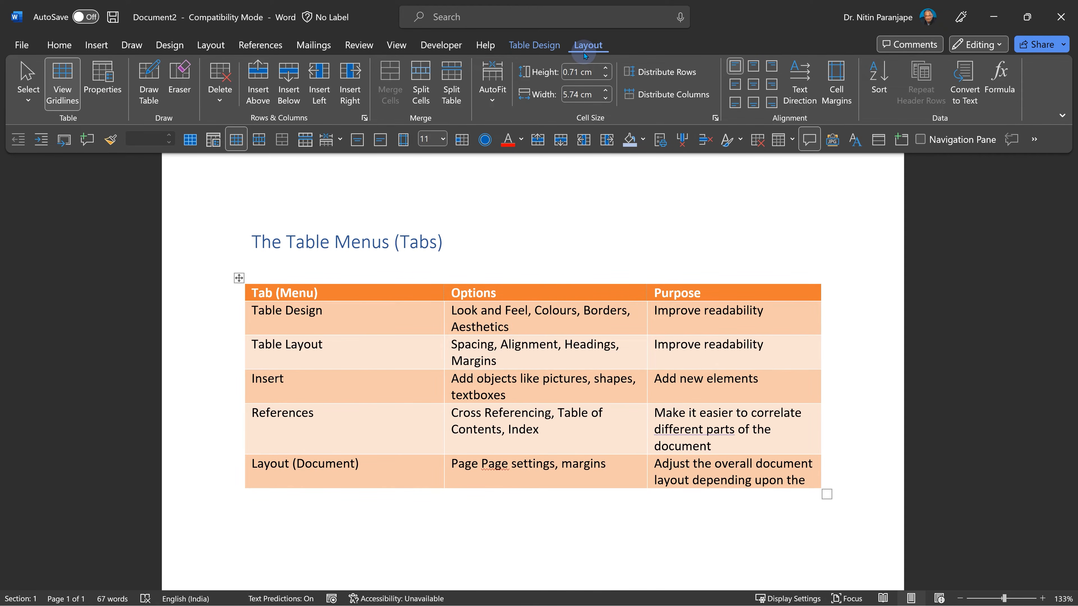
left_click(239, 278)
left_click(837, 85)
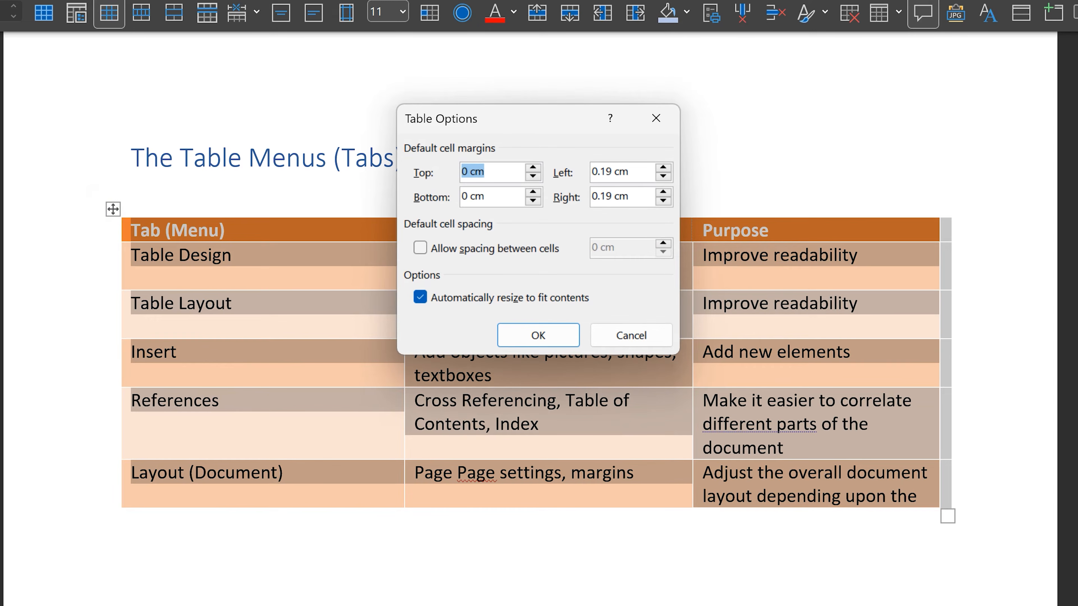
type(".2")
key("Tab")
type(".2")
key("Return")
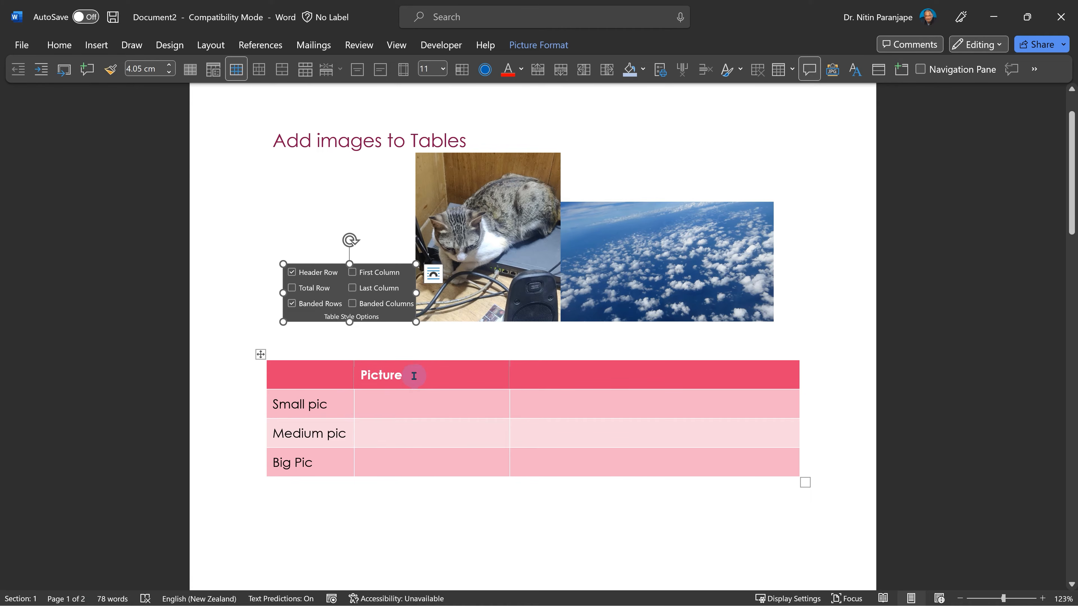
- Move the cat photo into the picture cell of the Medium pic row
left_click_drag(395, 310, 399, 459)
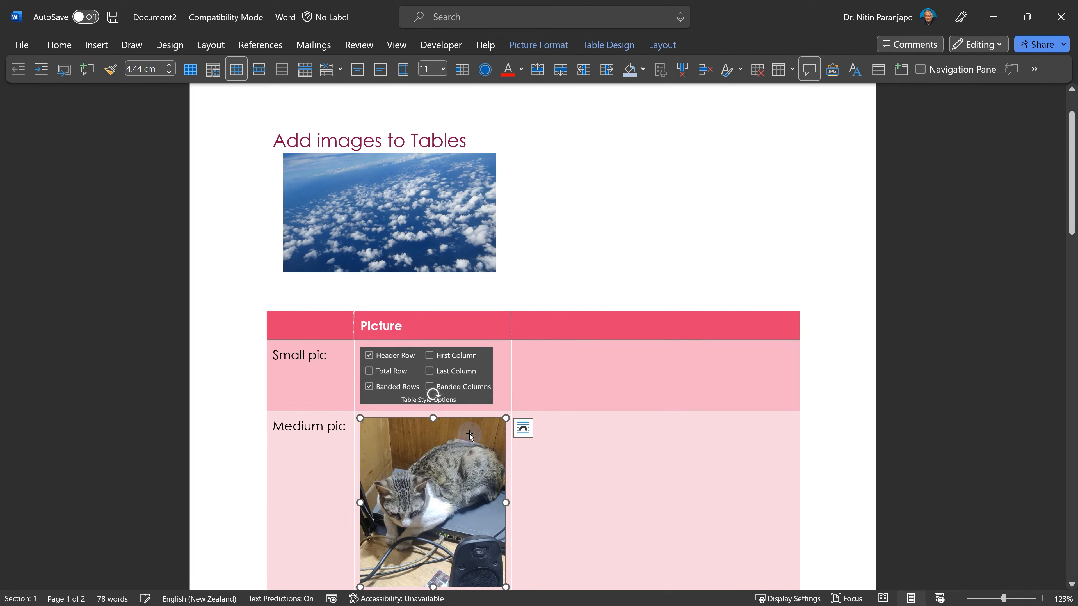
scroll(628, 416, "down", 3)
- Move the cloud photo into the Big Pic row's picture cell and enlarge it
left_click_drag(440, 119, 405, 479)
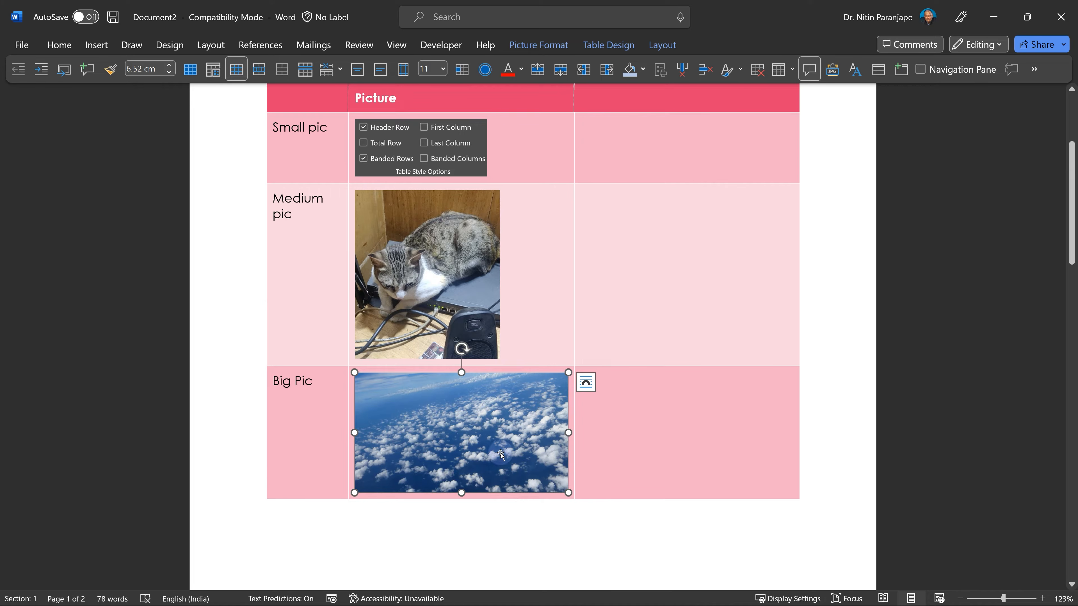
left_click_drag(568, 493, 894, 589)
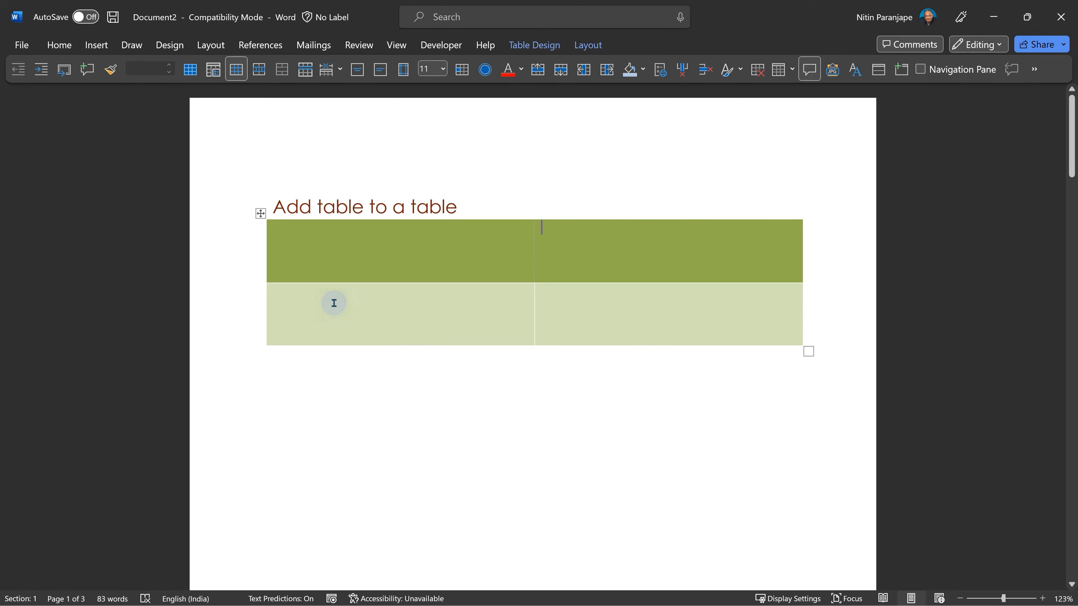
- Insert a 2x2 nested table into the lower-left cell of the green table
left_click(333, 303)
left_click(96, 44)
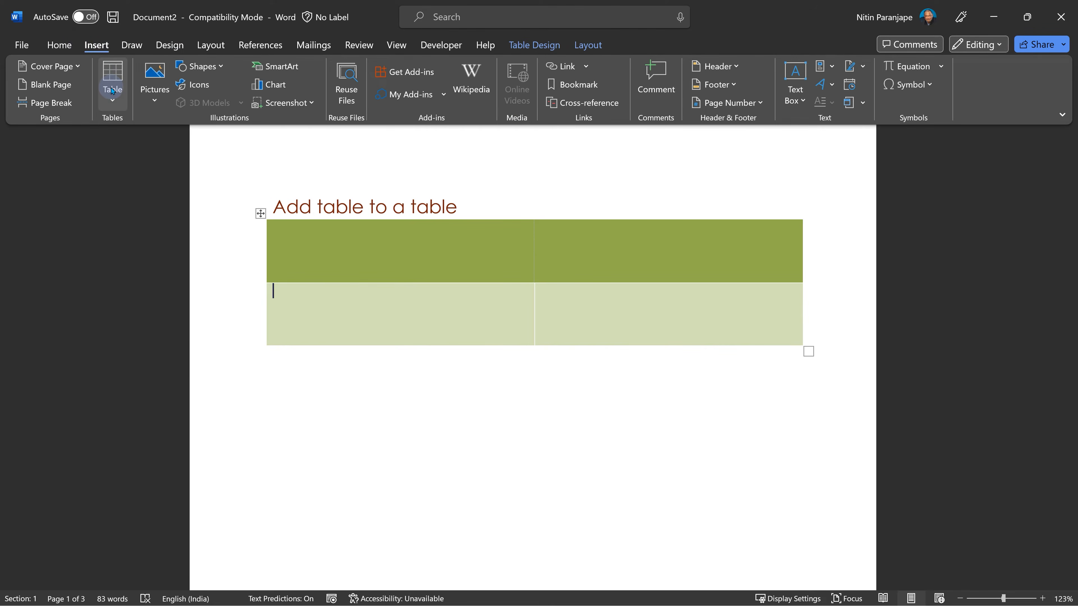
left_click(112, 85)
left_click(120, 155)
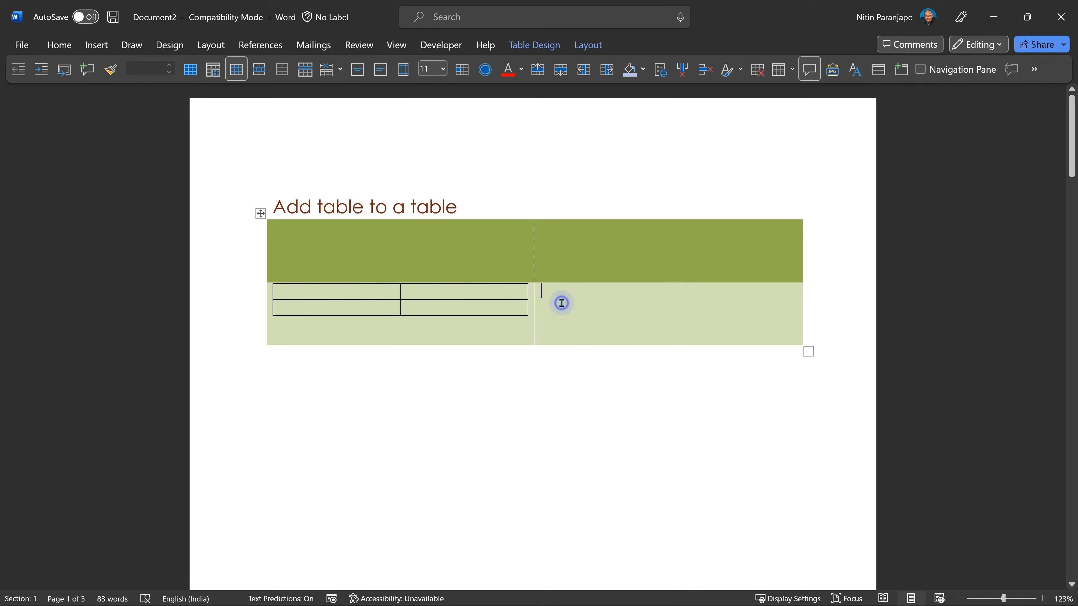
- Draw a nested table box inside the lower-right cell with the Draw Table tool
left_click(94, 56)
left_click(113, 83)
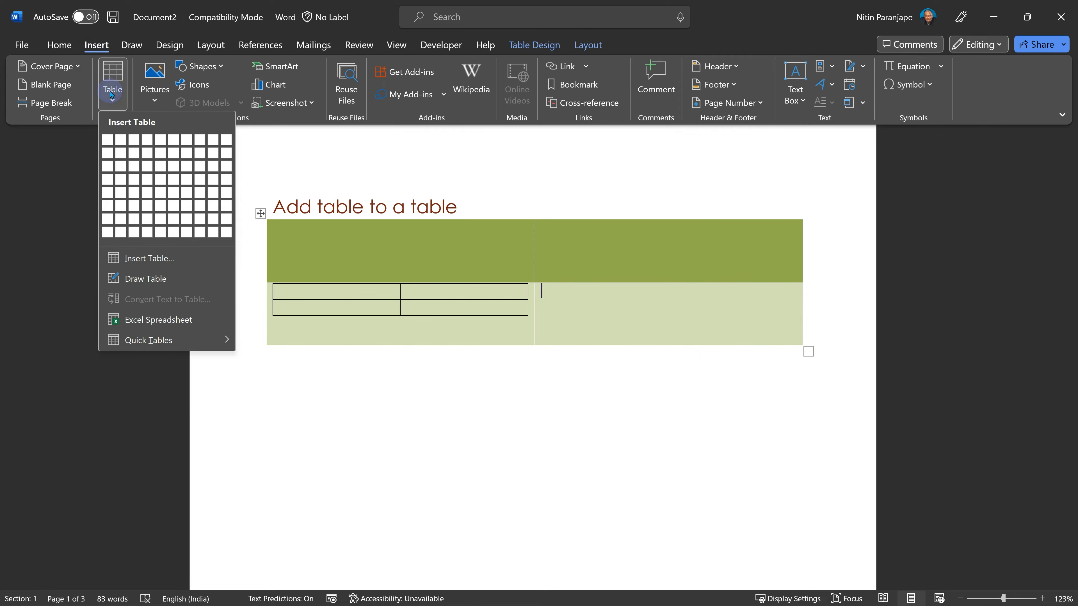
left_click(146, 277)
left_click_drag(556, 299, 729, 343)
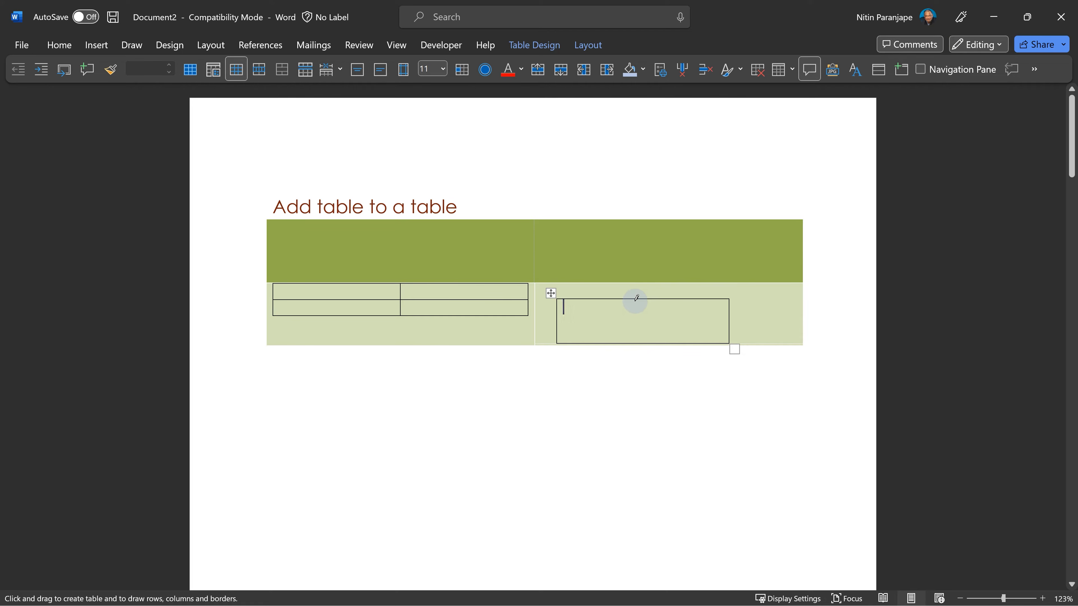
- Divide the drawn nested table into two columns with a vertical line, then leave the Draw Table tool
left_click_drag(635, 299, 639, 328)
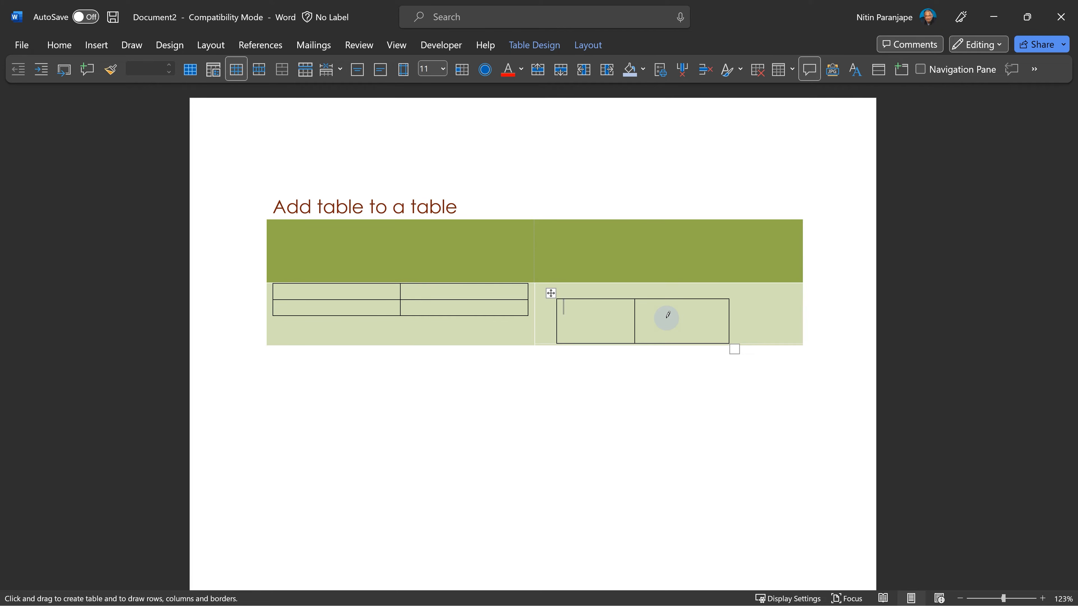
key("Escape")
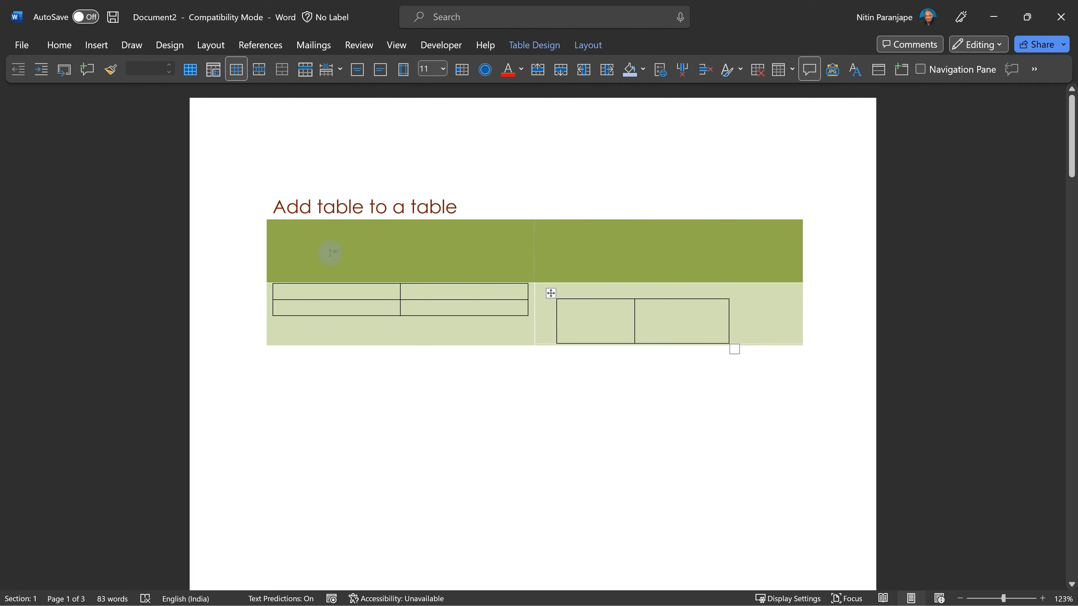
- Select the whole green table and set its default left cell margin to 0 cm
left_click(261, 214)
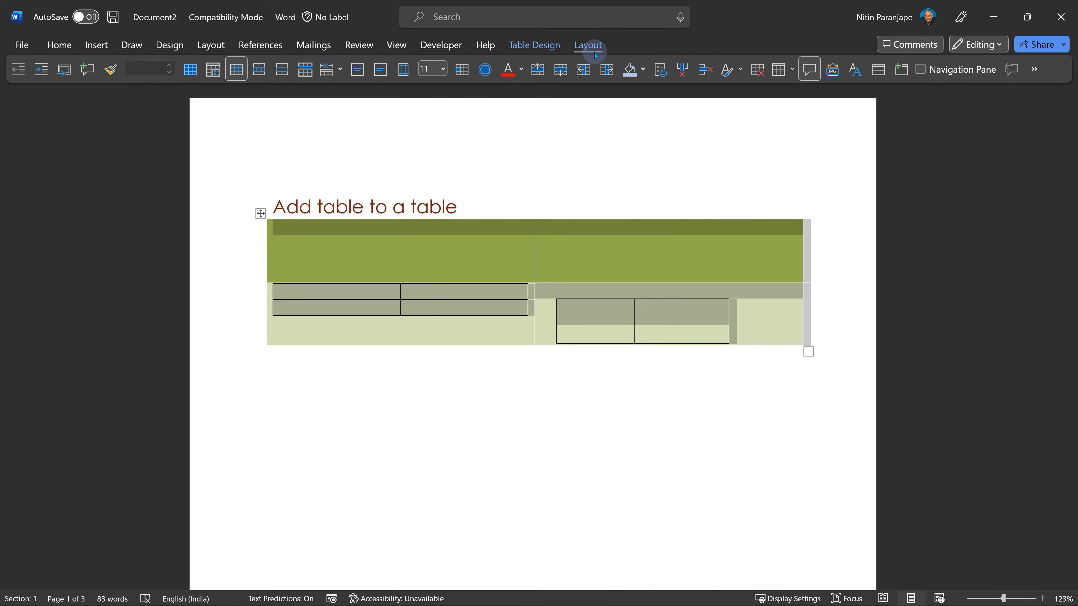
left_click(588, 44)
left_click(835, 84)
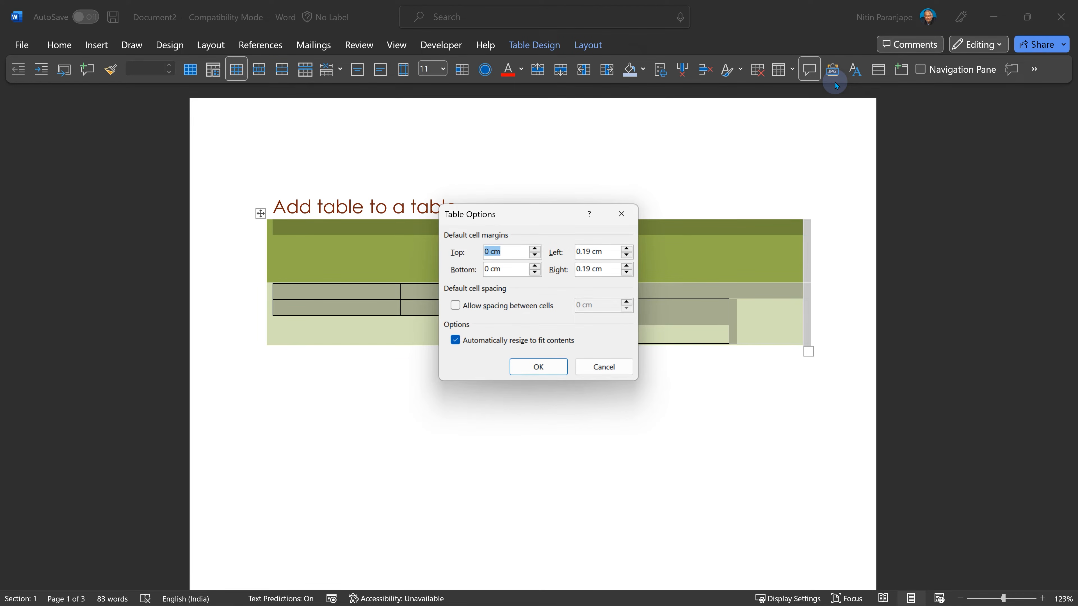
key("Tab")
key("Tab")
type("0")
key("Tab")
type("0")
key("Return")
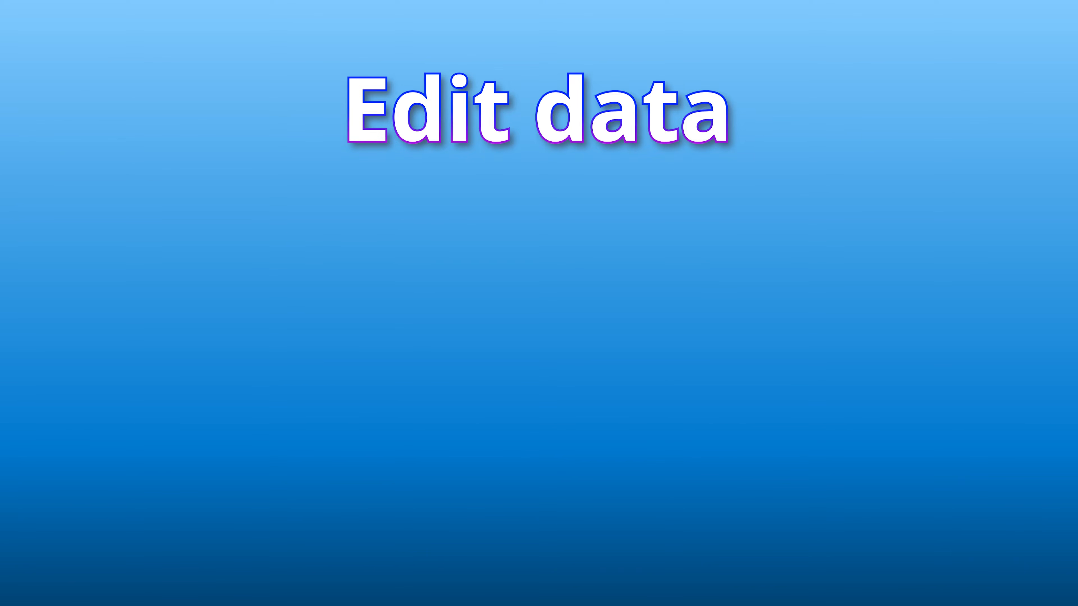
- Place the cursor in the Feb cell of the Month, Qty, Status table
left_click(363, 298)
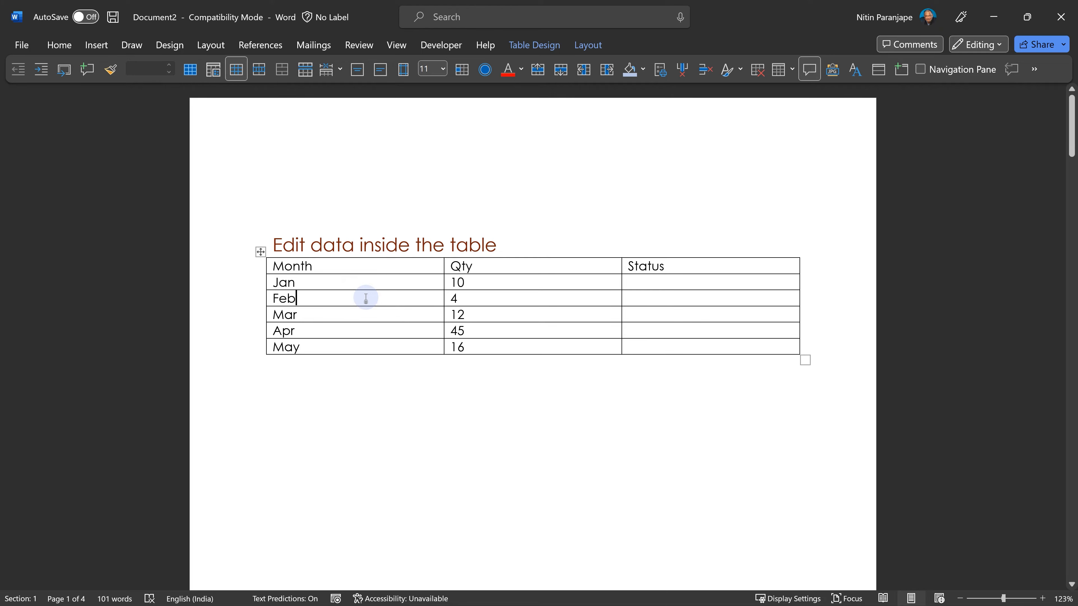
mouse_move(622, 252)
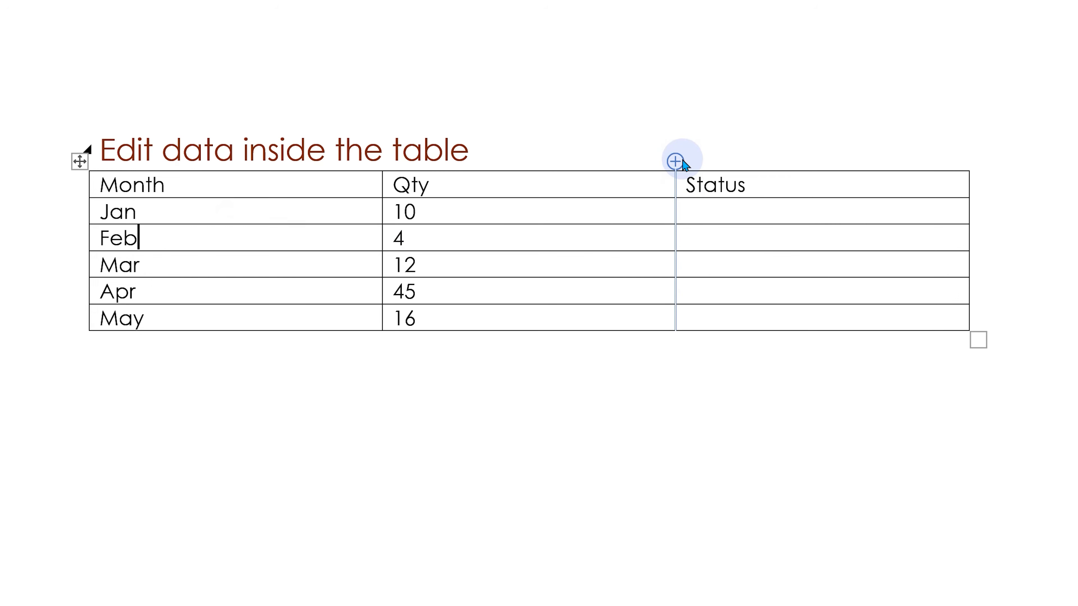
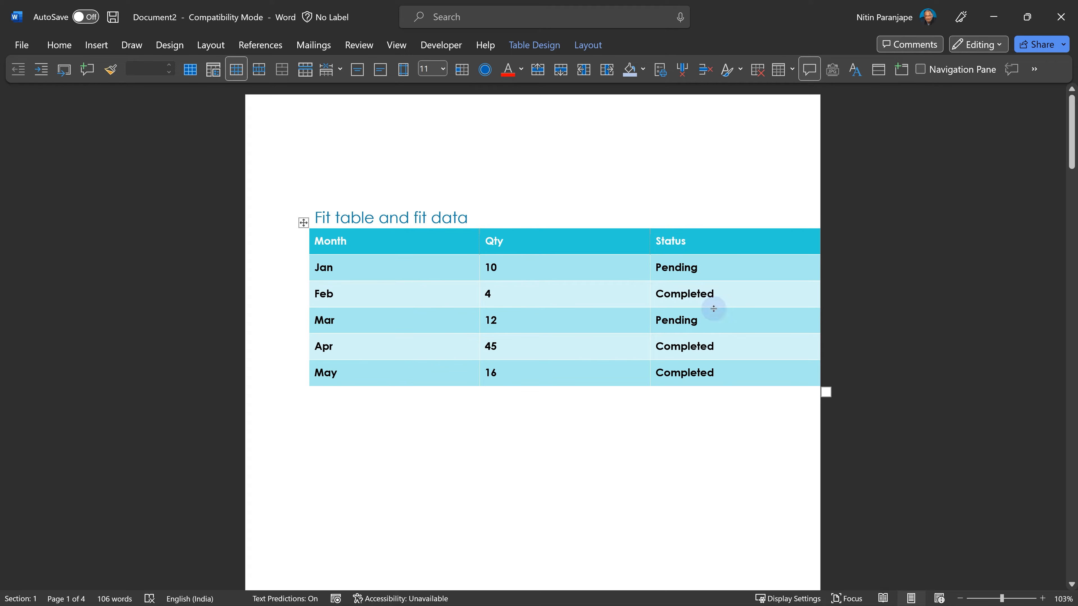
- AutoFit the Month, Qty, Status table to the window width
left_click(593, 47)
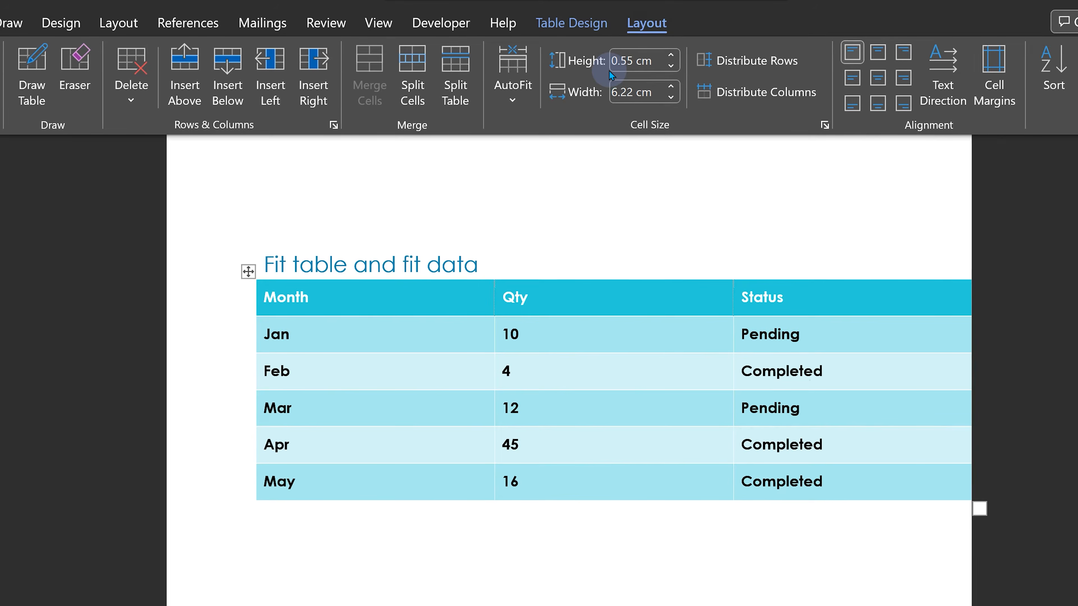
left_click(526, 104)
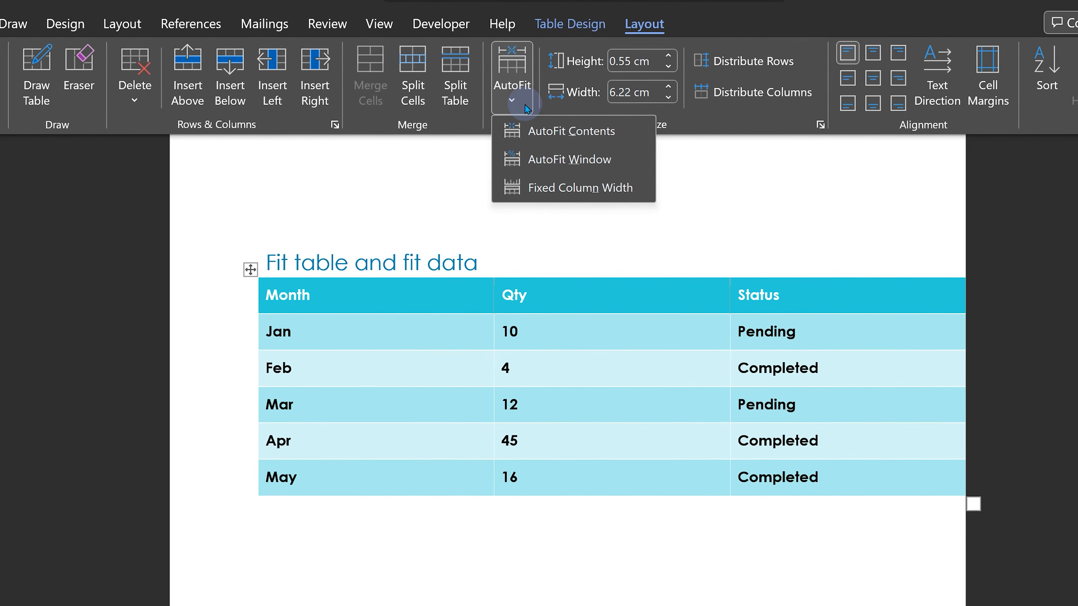
left_click(542, 158)
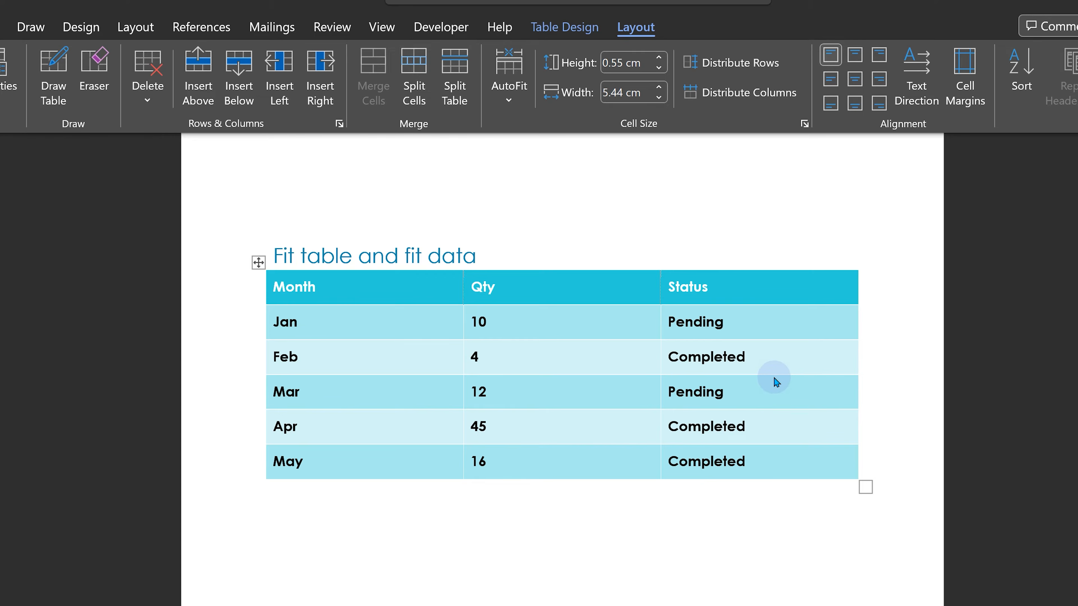
- AutoFit the Month, Qty, Status table to its contents
left_click(512, 105)
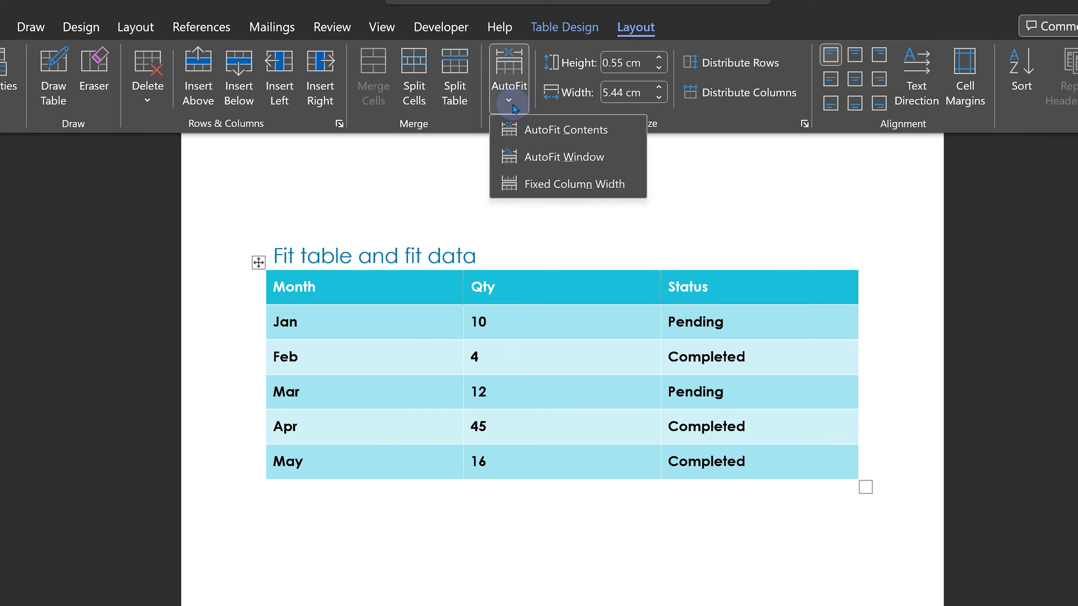
left_click(524, 130)
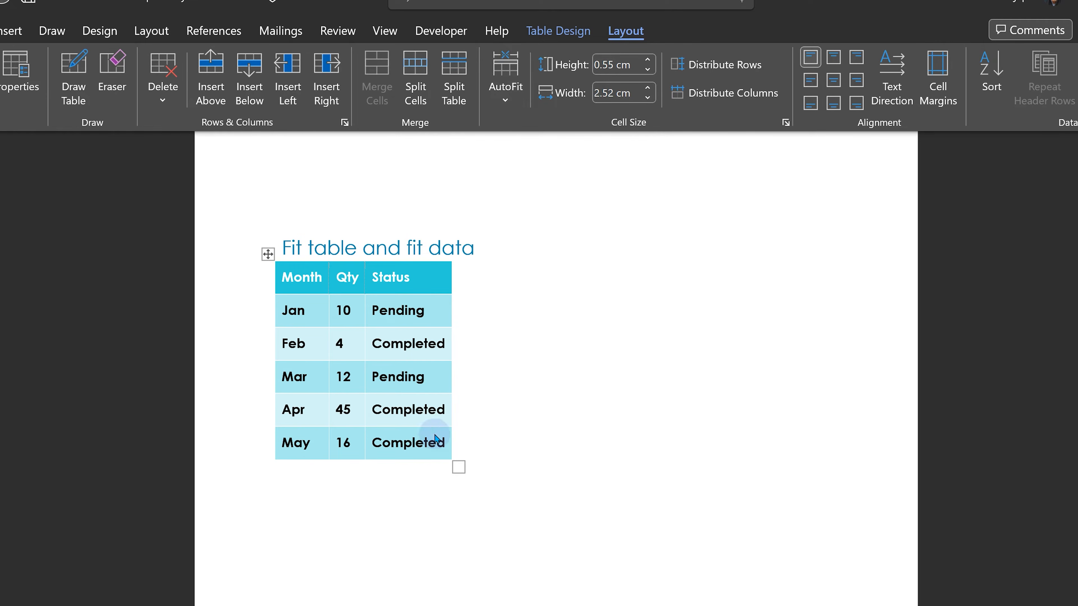
- Add a new empty row below the May row of the table
left_click(443, 447)
left_click(445, 445)
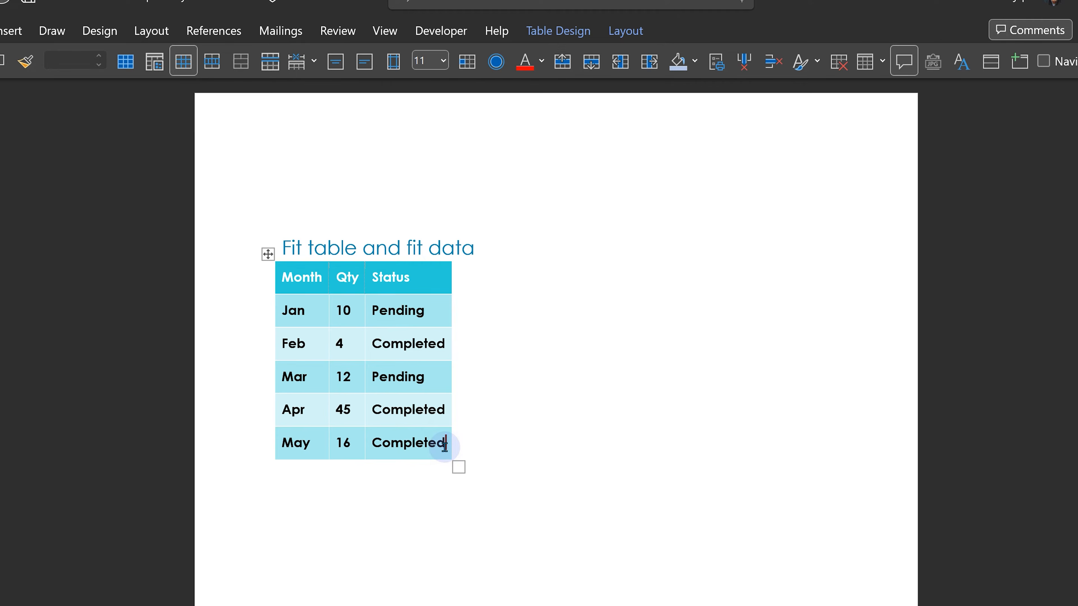
key("Tab")
- Type 'Final Report very irritatin' in the new row's first cell, then undo the typing
type("Final Repor")
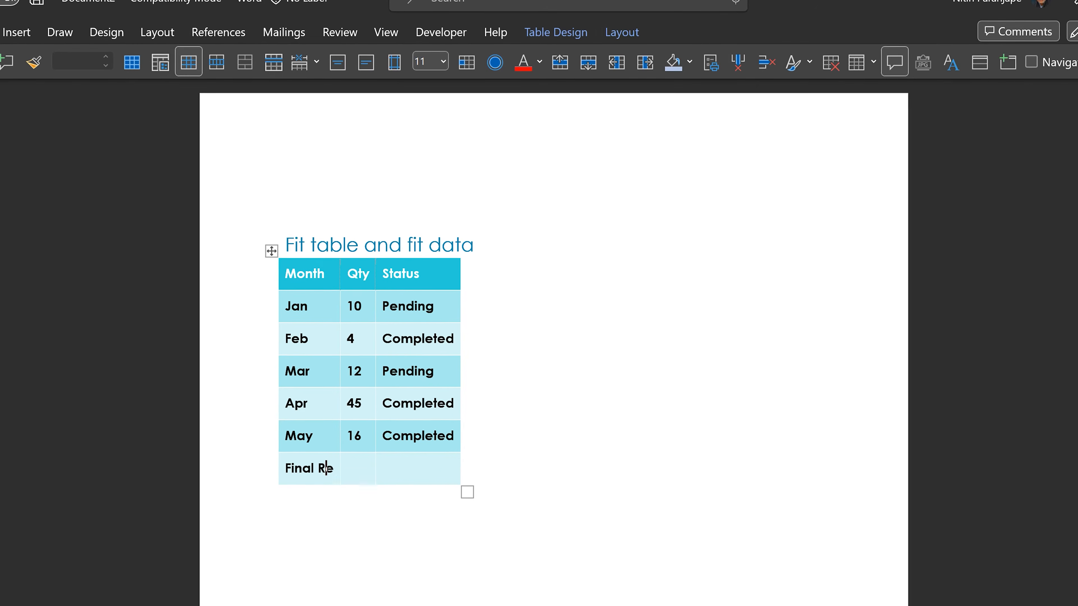
type("t")
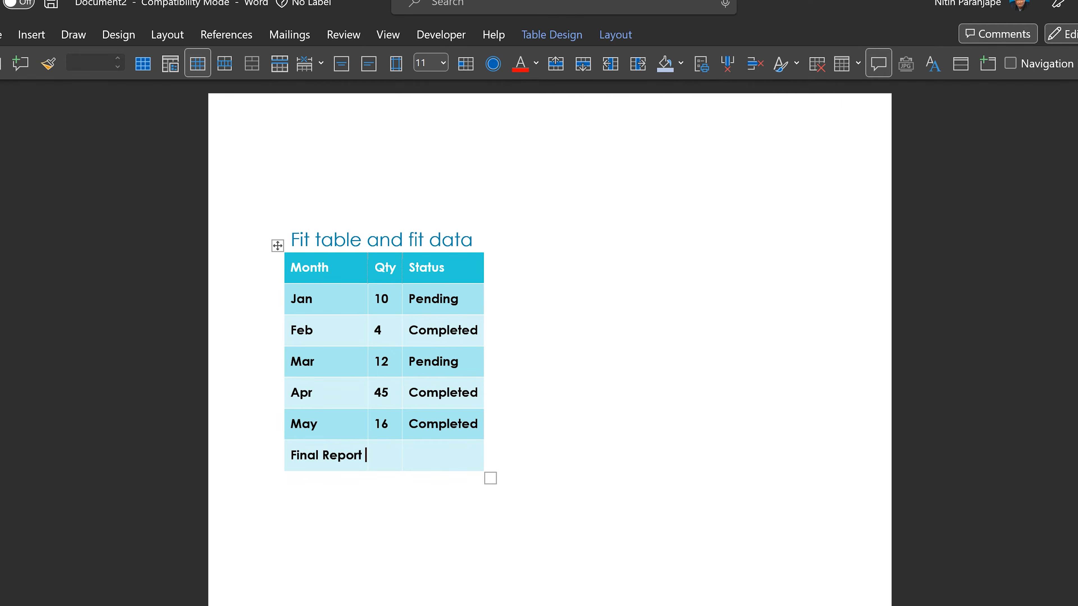
type(" very irritatin")
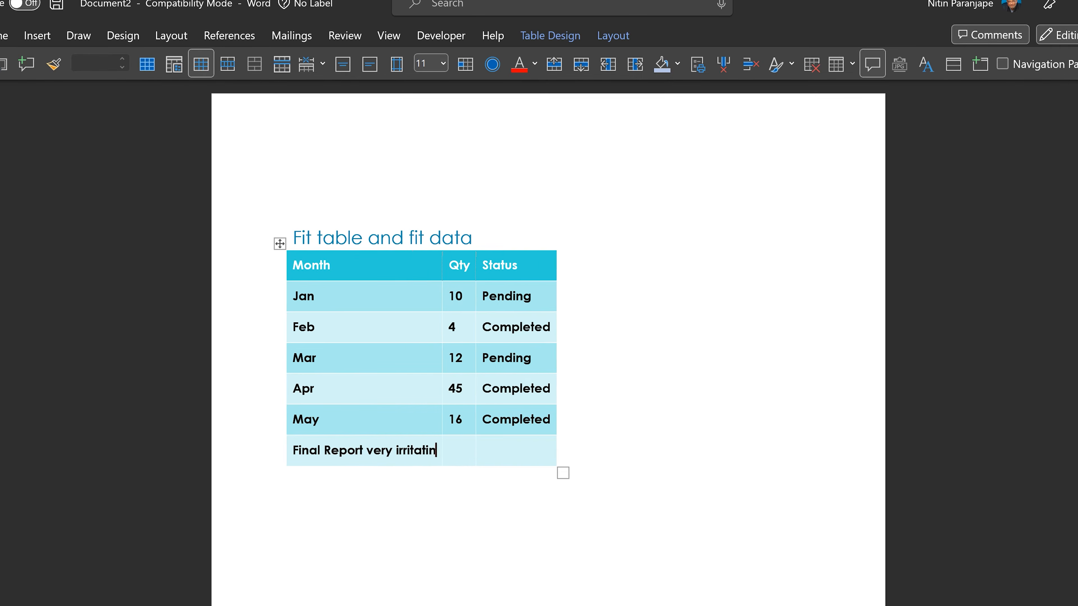
key("ctrl+z")
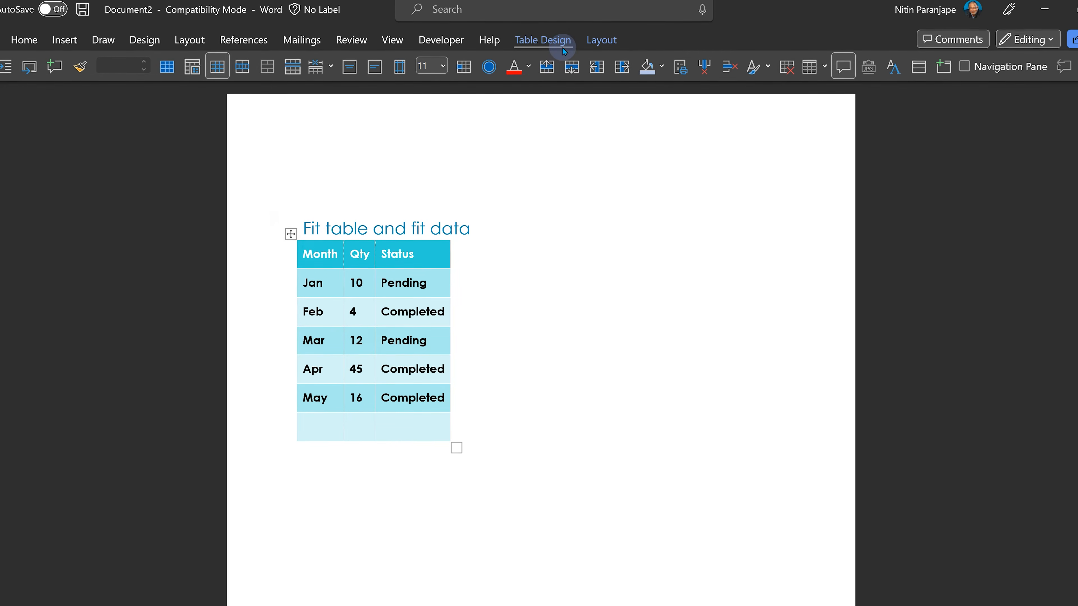
- Set the table to Fixed Column Width and type 'This is not going to adjustt the' in the new row's first cell
left_click(598, 44)
left_click(499, 110)
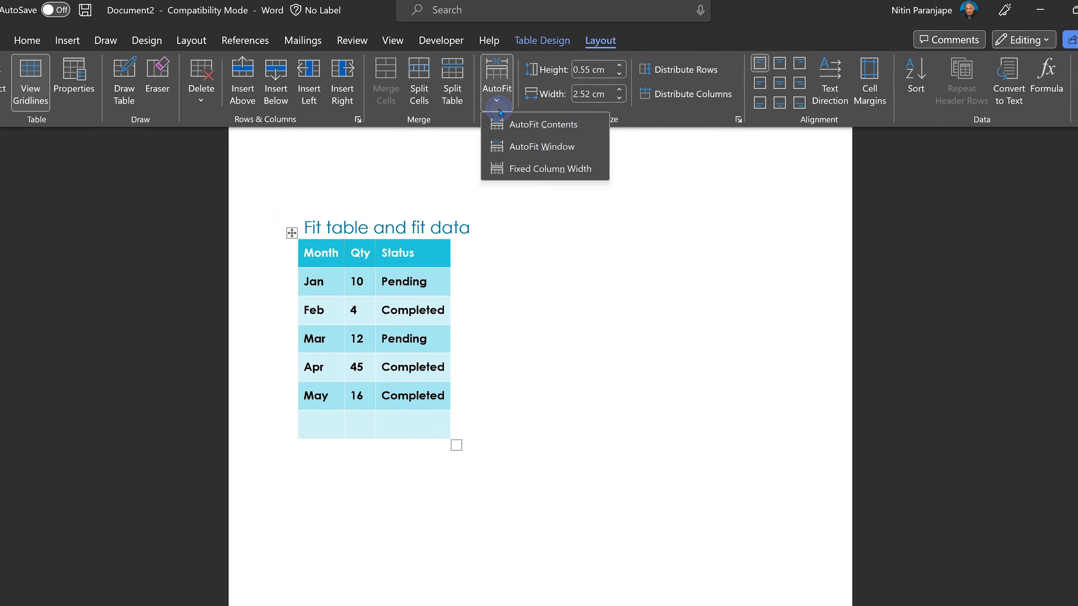
left_click(535, 169)
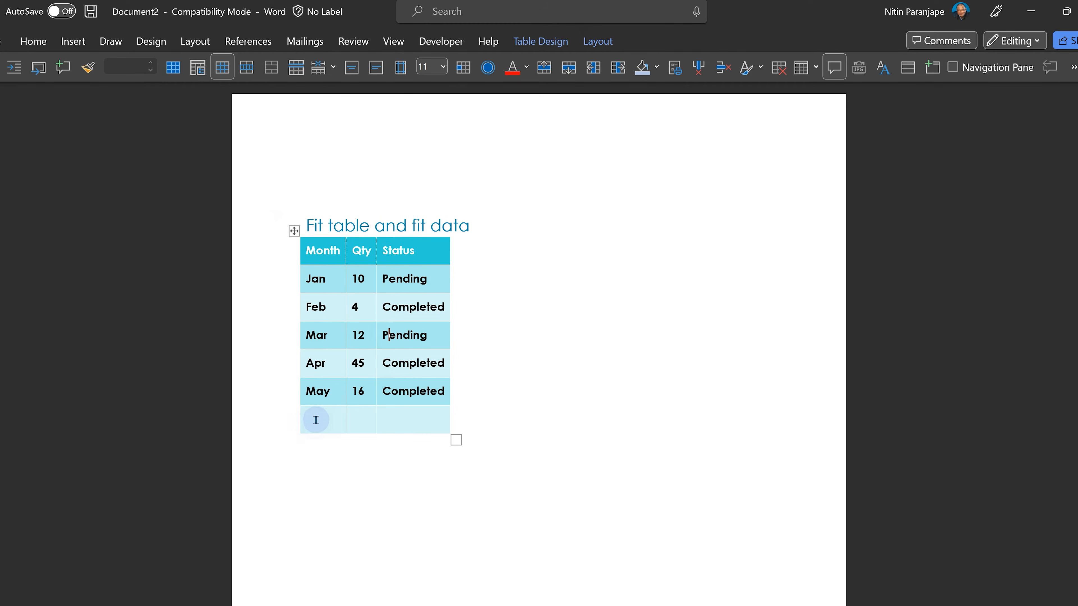
left_click(315, 420)
type("This is not going to adjustt the")
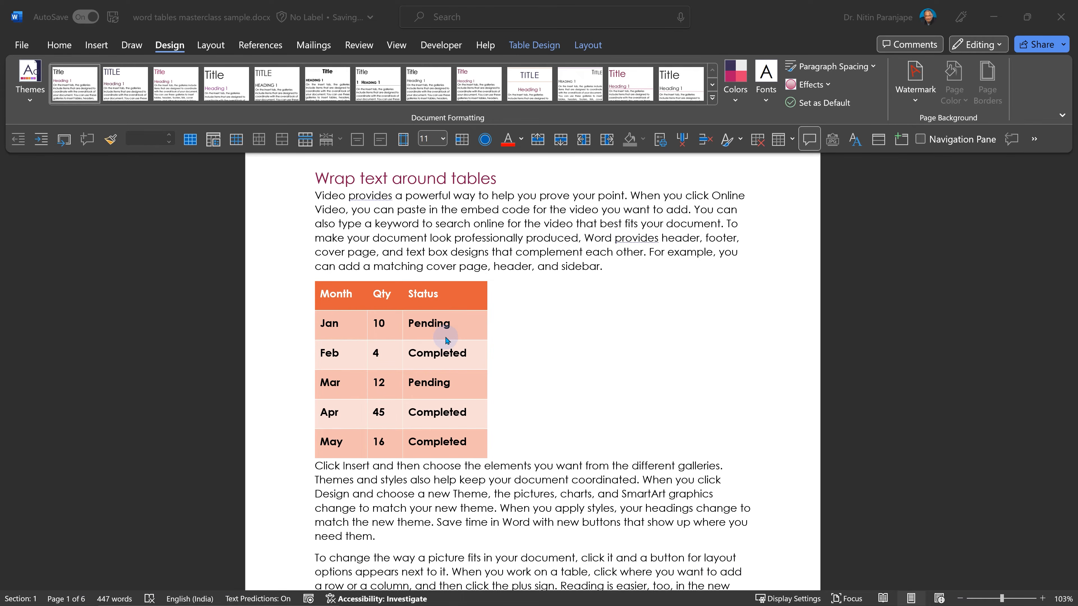
- Set the orange Month, Qty, Status table's text wrapping to Around in its table properties
left_click(330, 295)
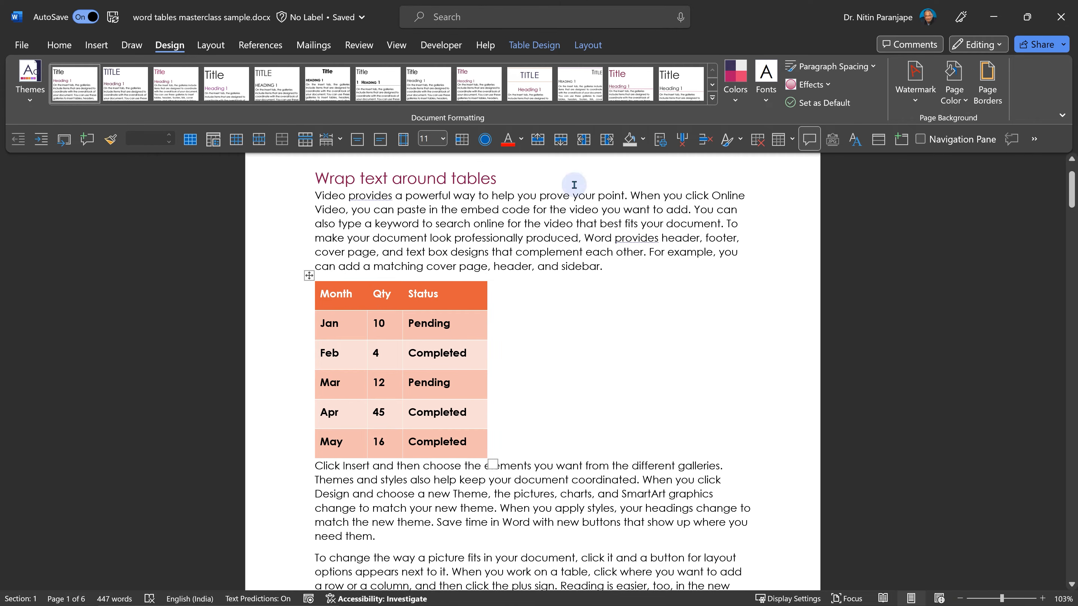
left_click(586, 46)
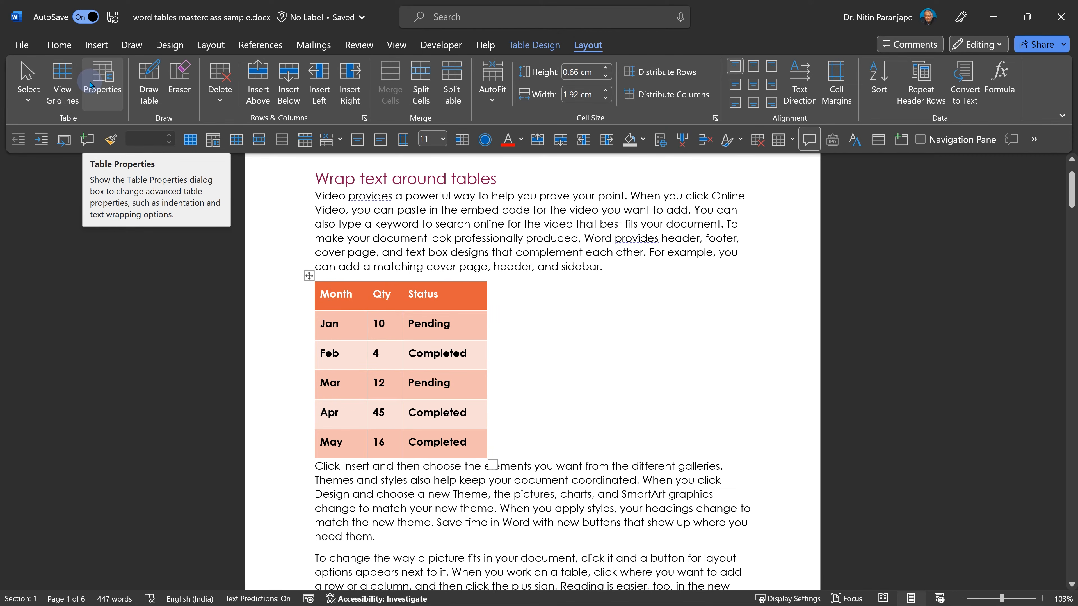
left_click(91, 84)
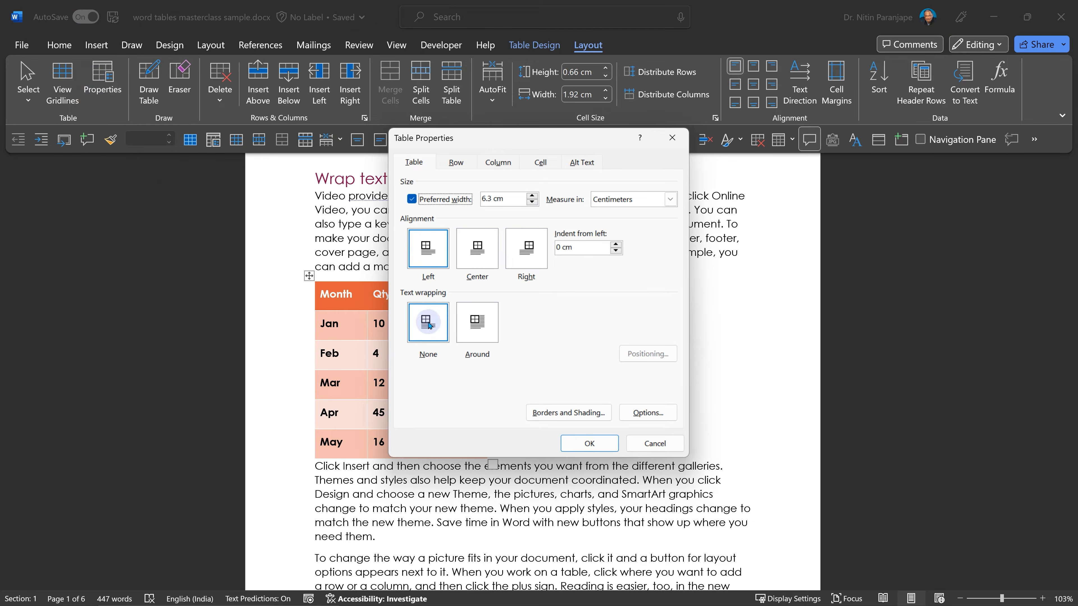
left_click(476, 335)
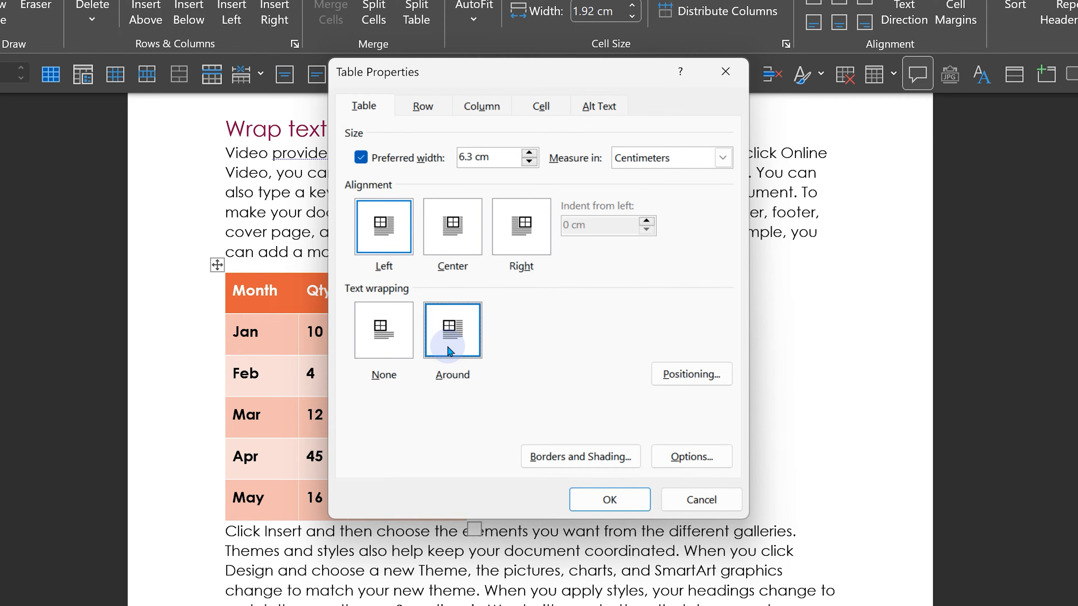
left_click(574, 500)
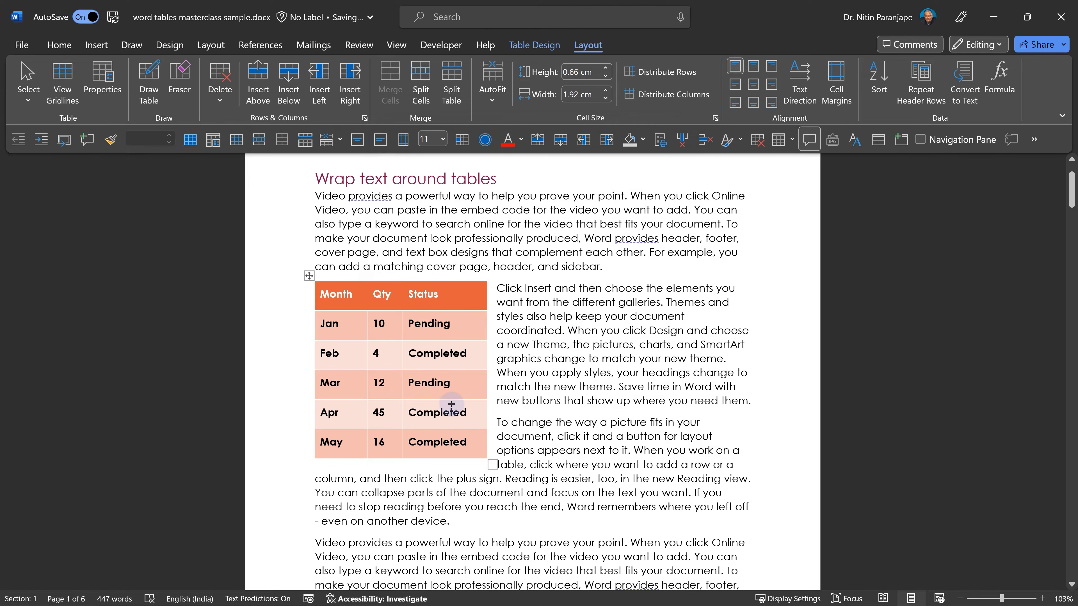
- Change the wrapped table's alignment to Center in its table properties
left_click(103, 83)
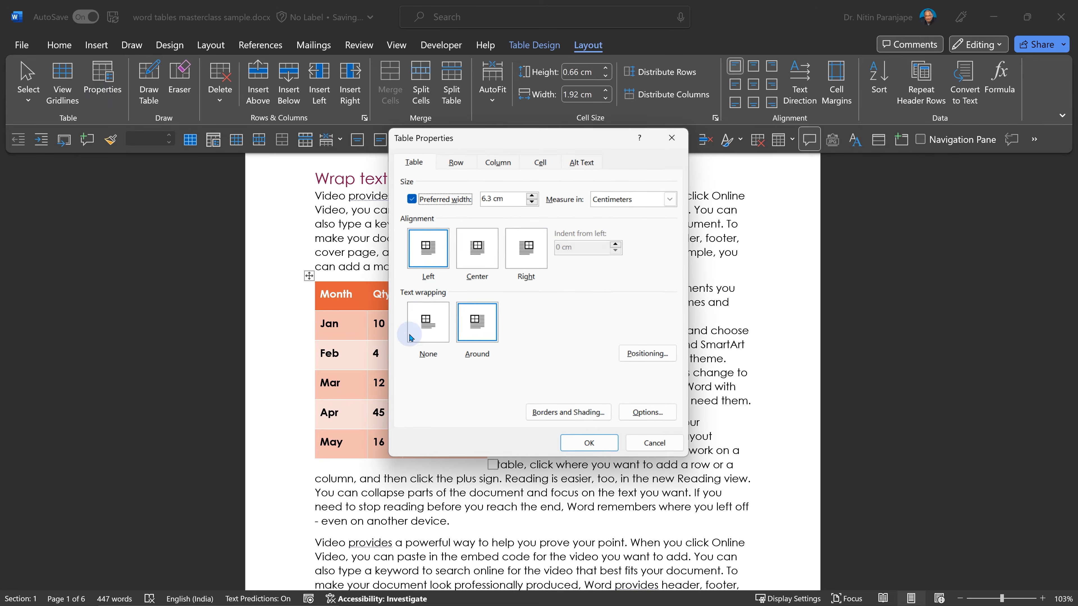
left_click(477, 250)
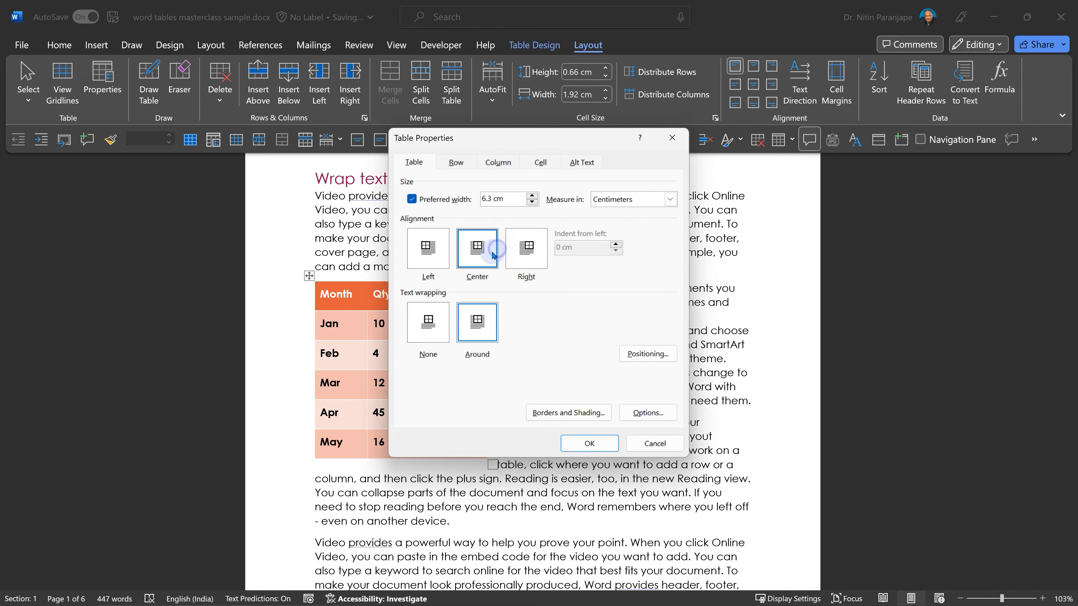
left_click(590, 444)
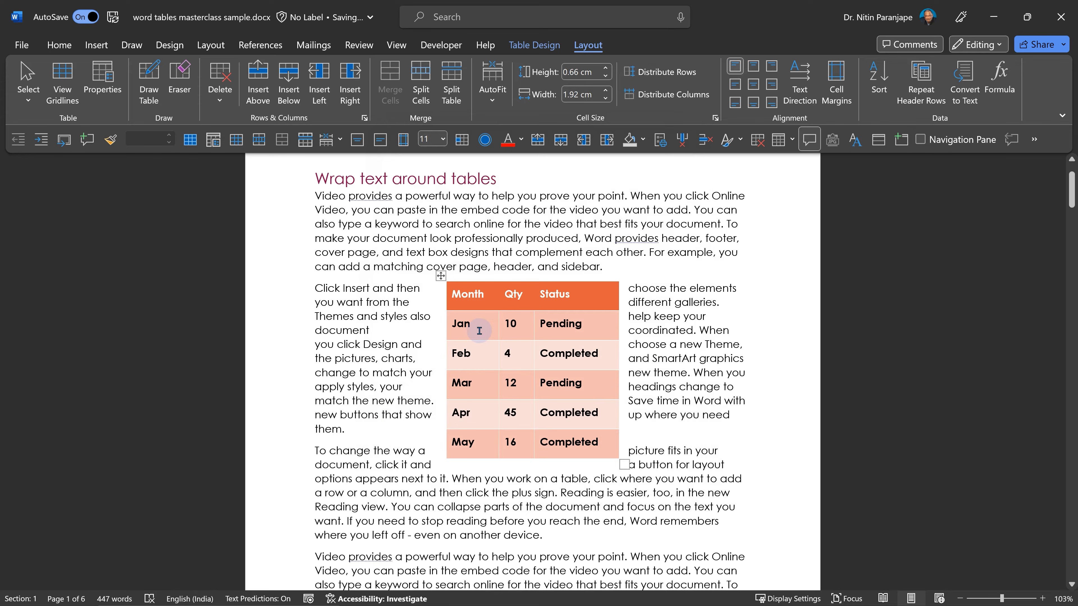
- Drag the wrapped table down beside the next paragraph, then open its Table Positioning horizontal position options
left_click_drag(441, 276, 421, 380)
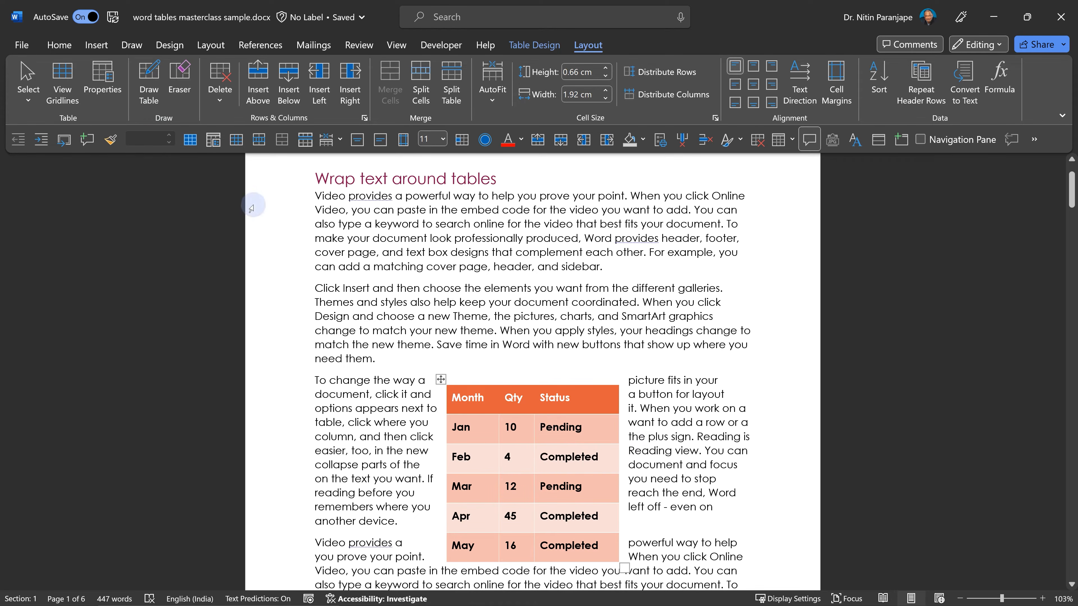
left_click(214, 141)
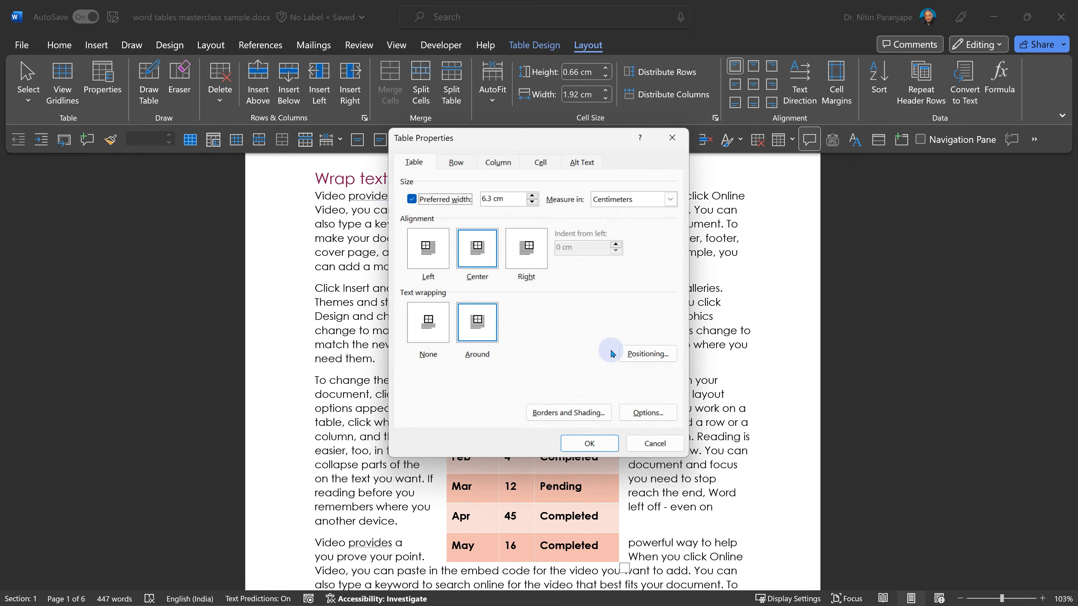
left_click(650, 356)
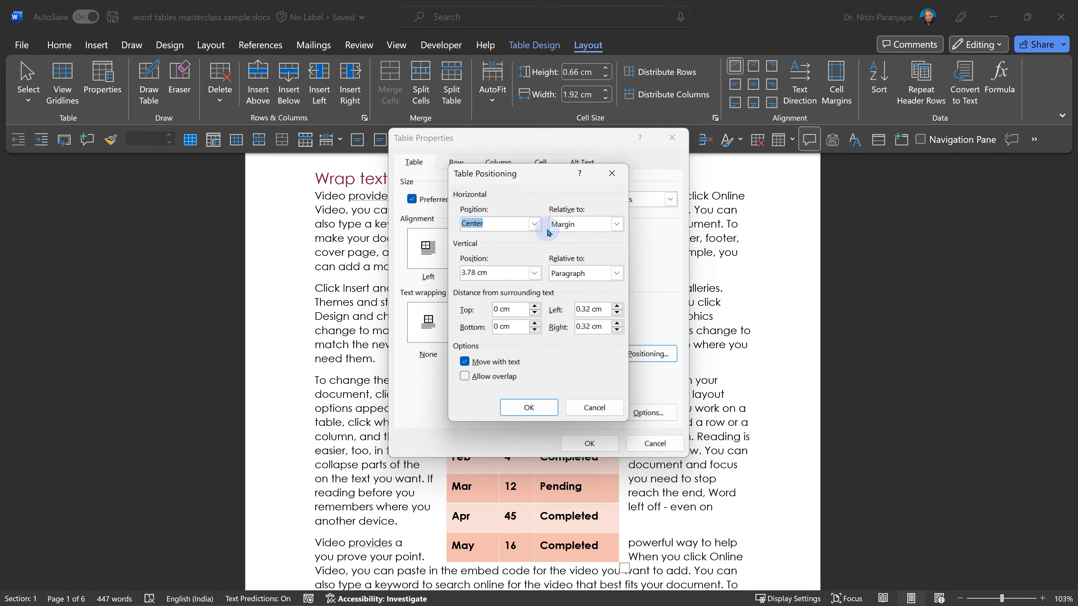
left_click(533, 225)
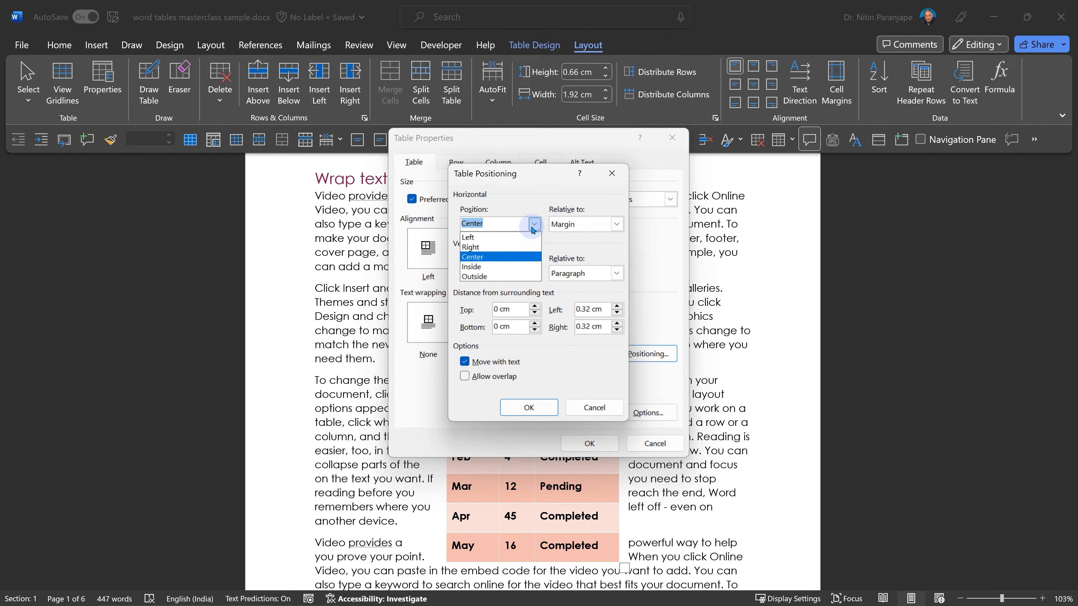
left_click(533, 225)
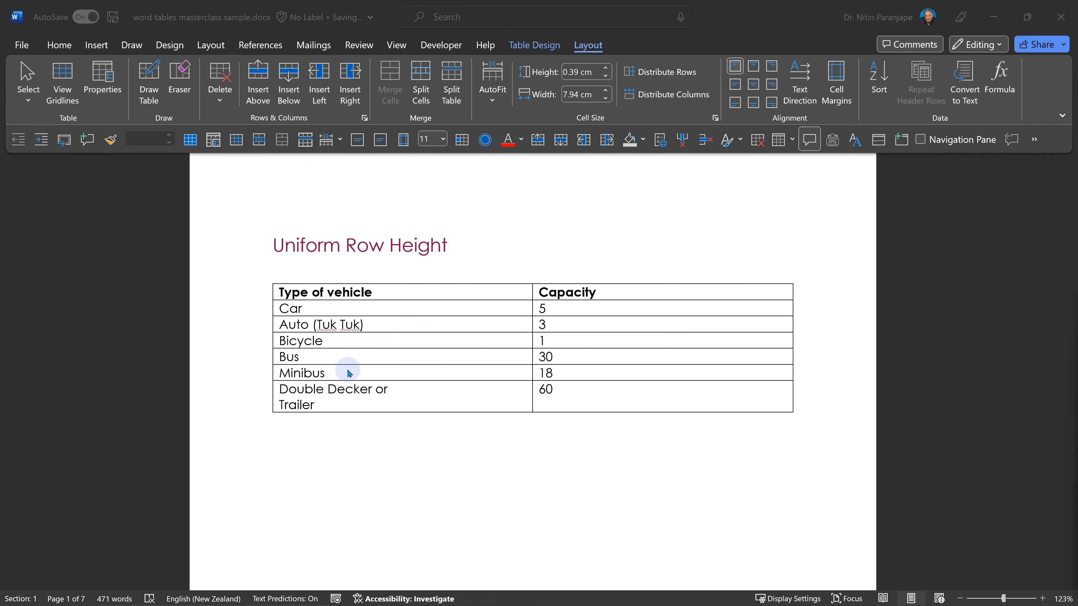
- Distribute the rows of the vehicle capacity table to an equal height
left_click(381, 356)
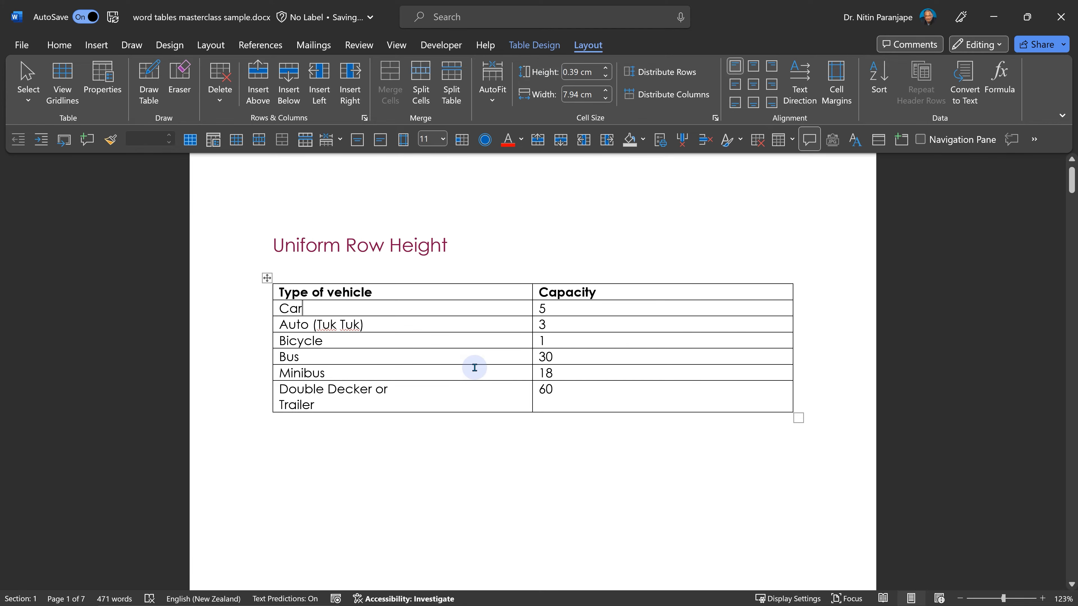
left_click(594, 324)
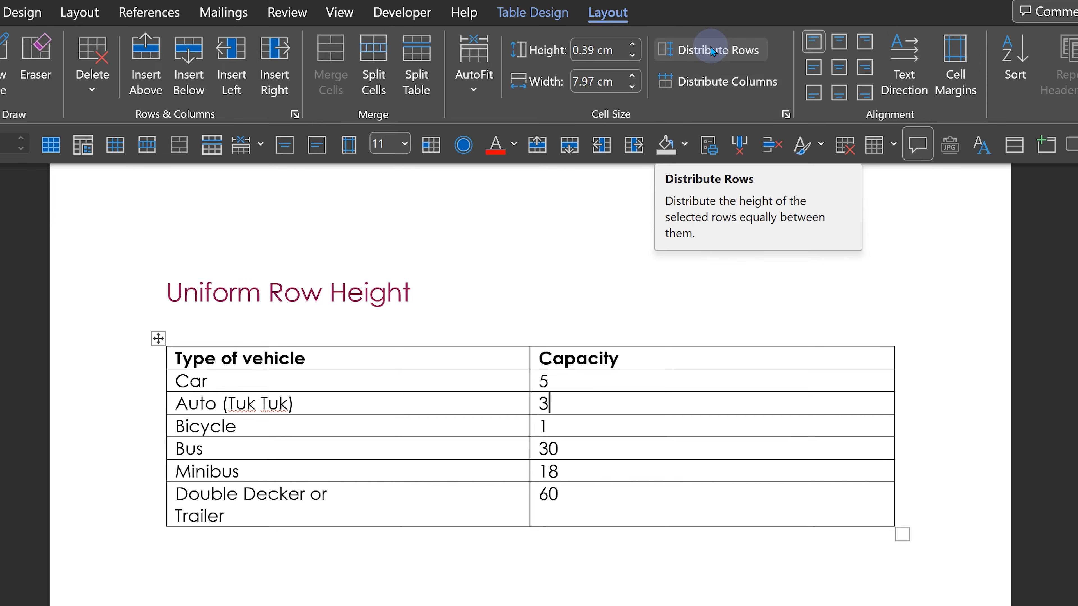
left_click(713, 50)
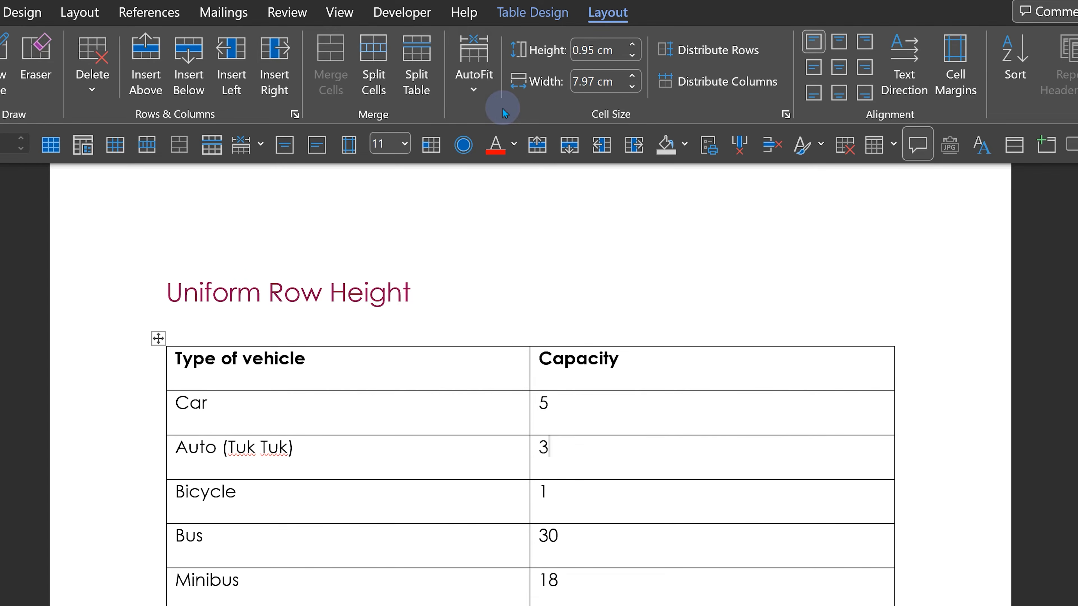
- AutoFit the vehicle capacity table's columns to their contents
left_click(464, 81)
left_click(507, 120)
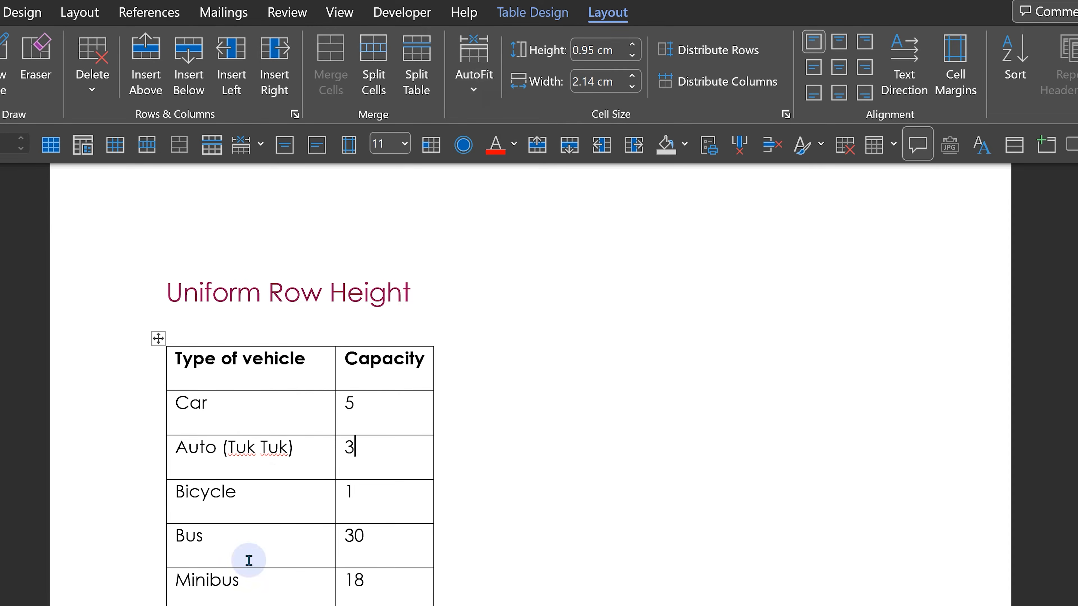
- Select the whole vehicle capacity table and align its text Center Left
left_click(231, 605)
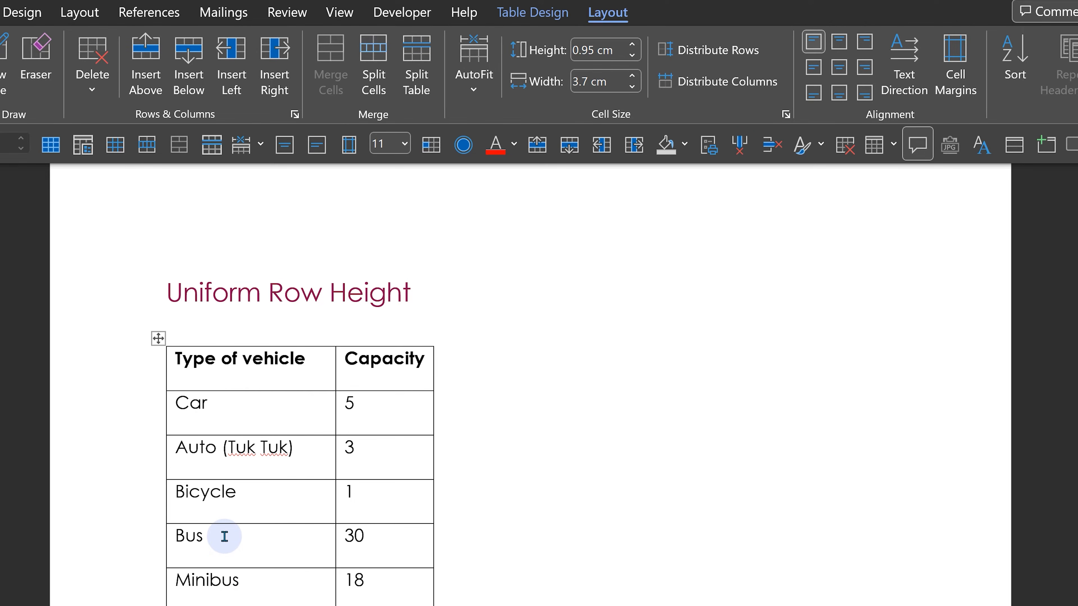
left_click(158, 339)
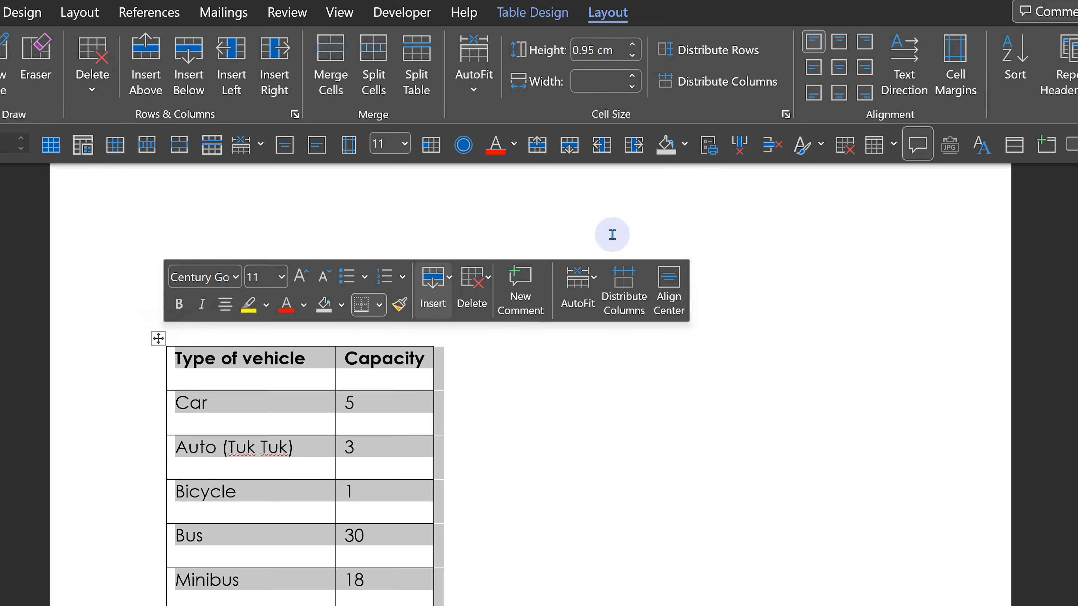
left_click(814, 68)
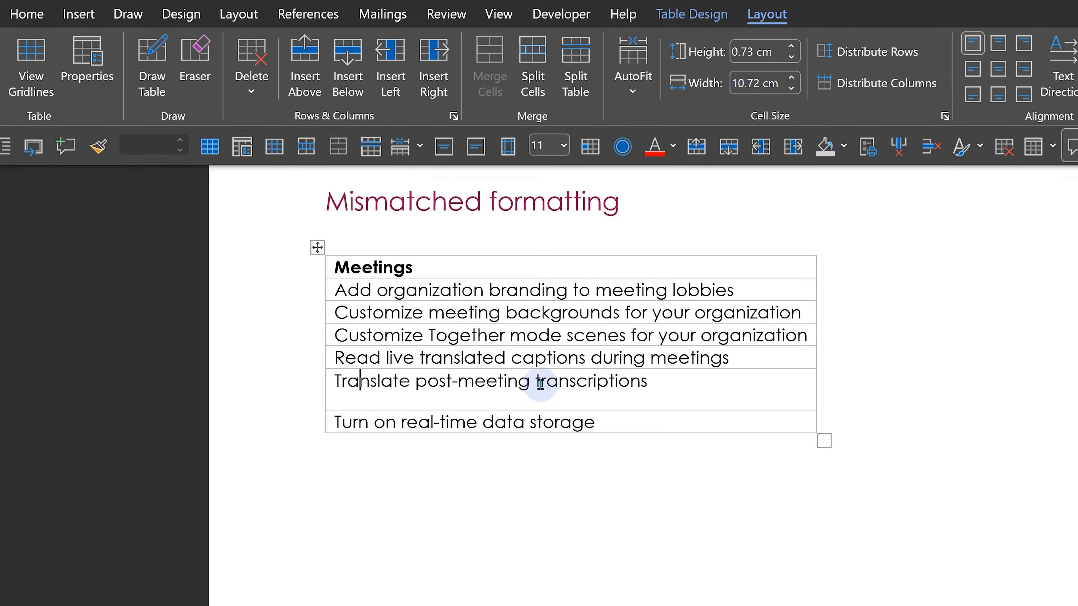
left_click(556, 357)
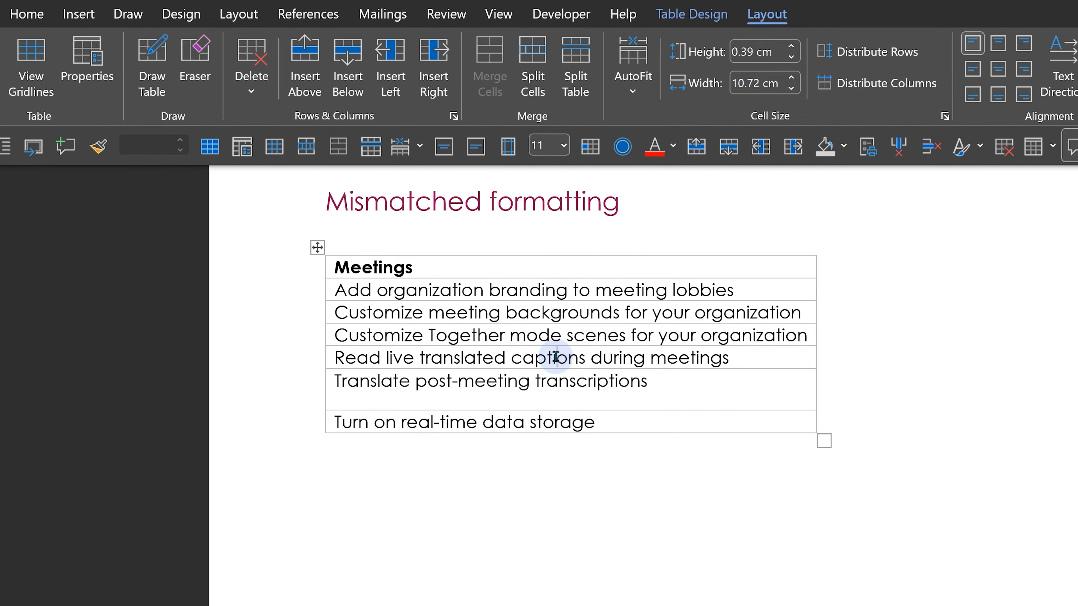
right_click(556, 356)
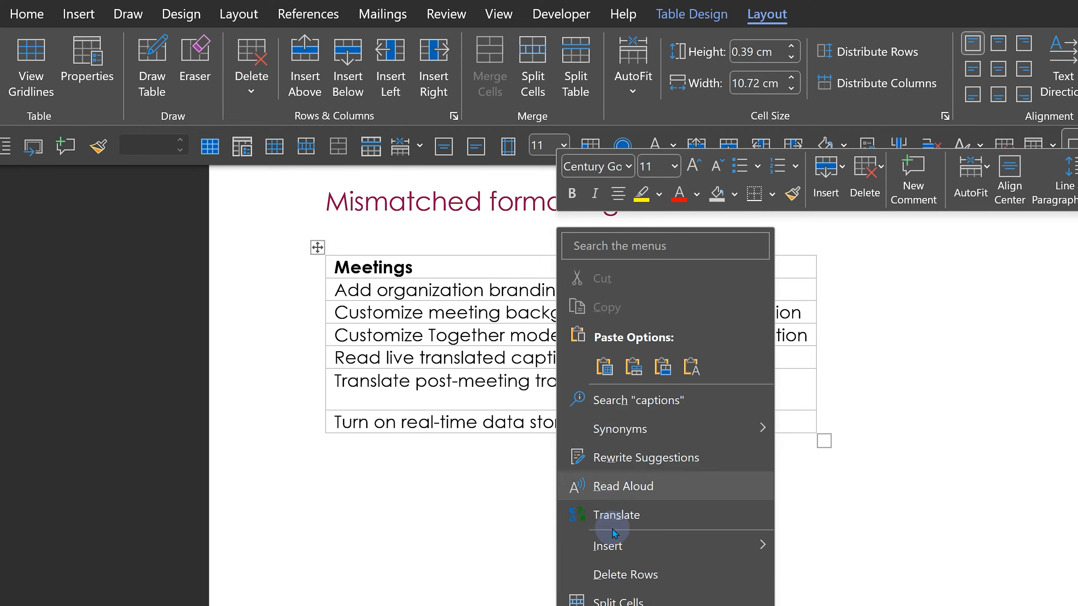
mouse_move(615, 557)
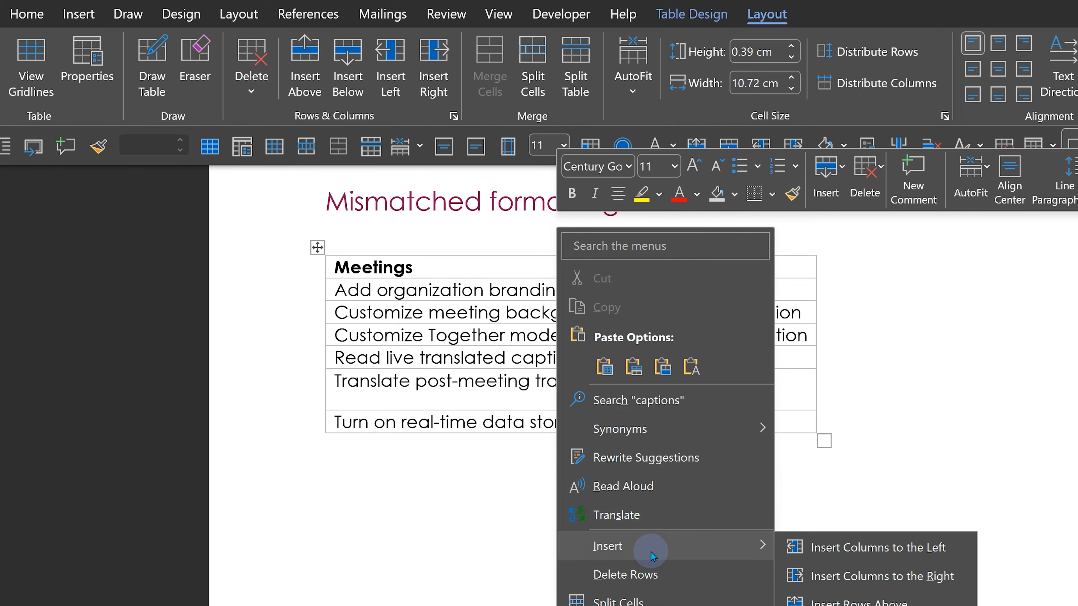
left_click(486, 403)
- Set the spacing after the 'Translate post-meeting transcriptions' paragraph to 0 pt
left_click(666, 379)
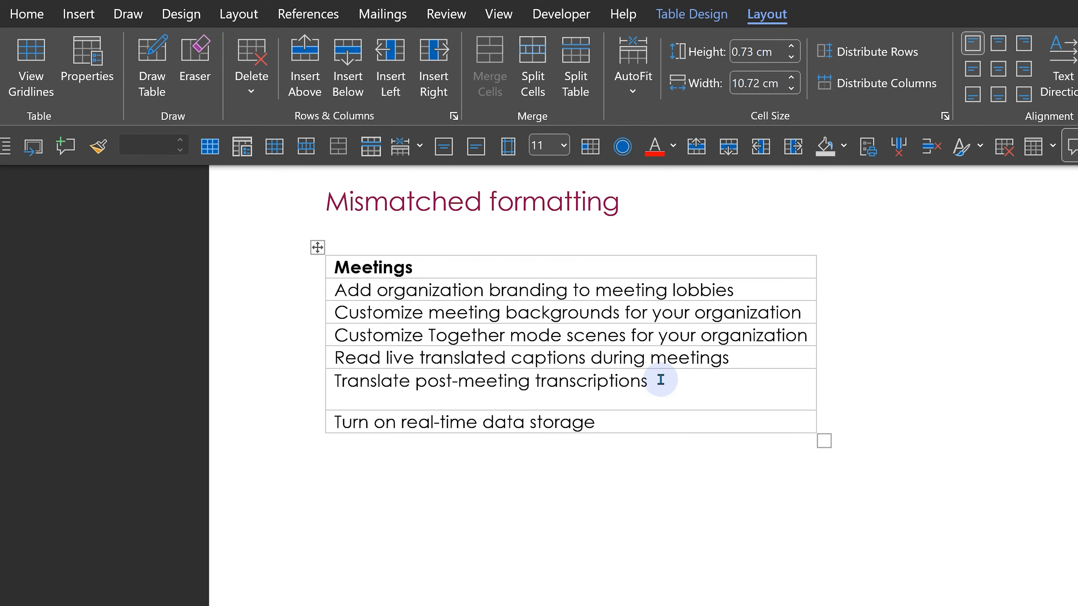
left_click_drag(665, 381, 336, 387)
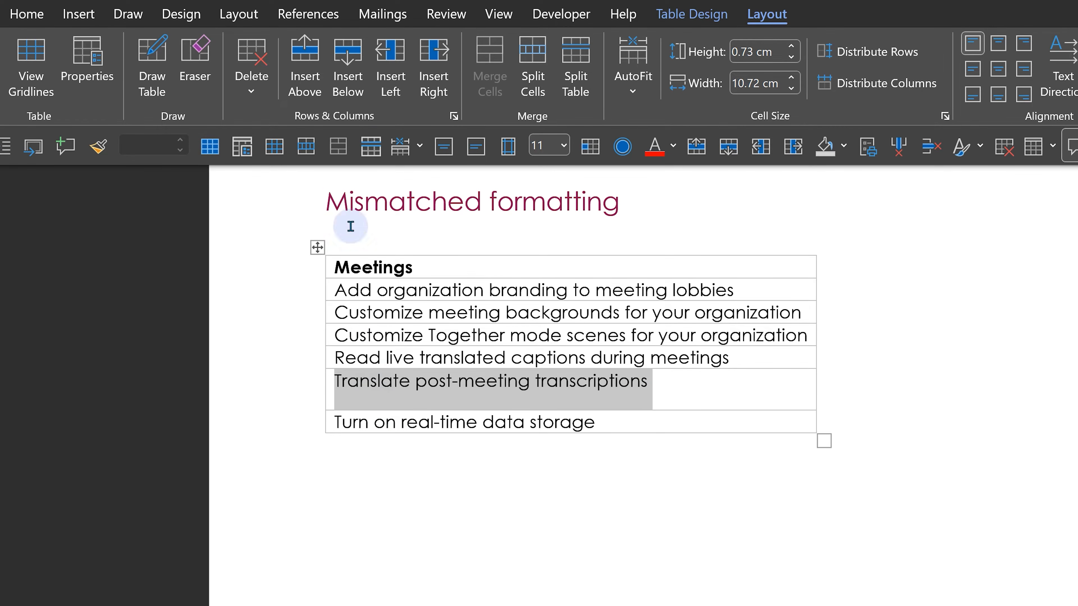
left_click(28, 13)
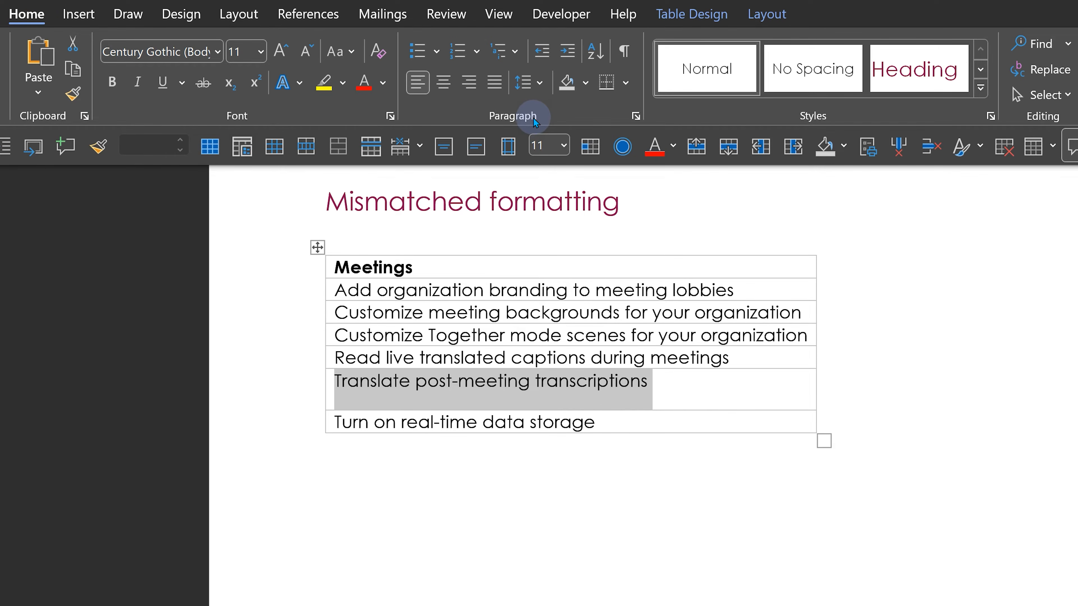
left_click(635, 116)
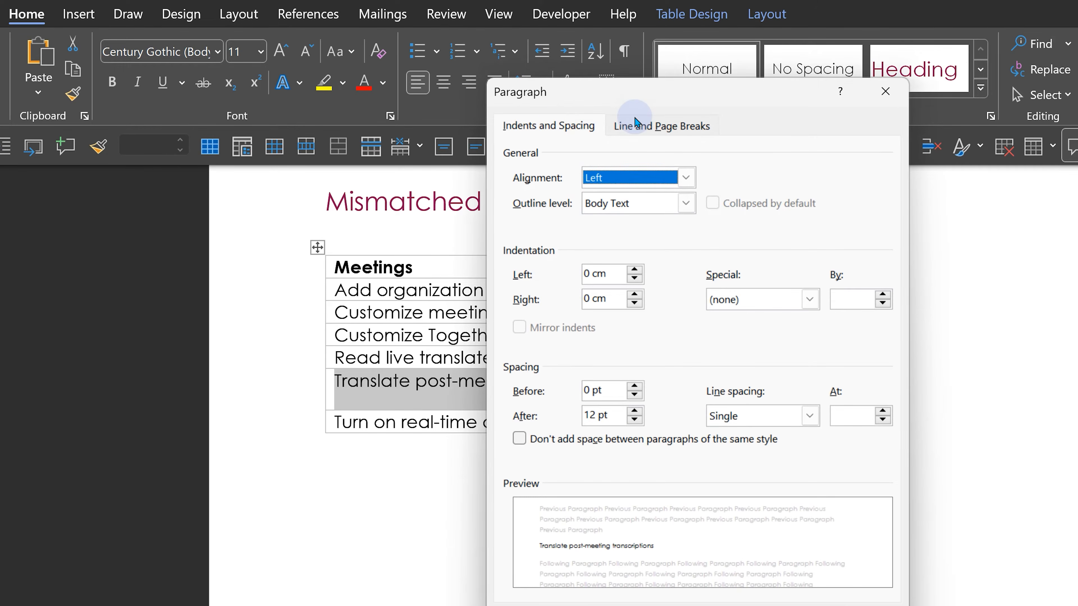
left_click(555, 126)
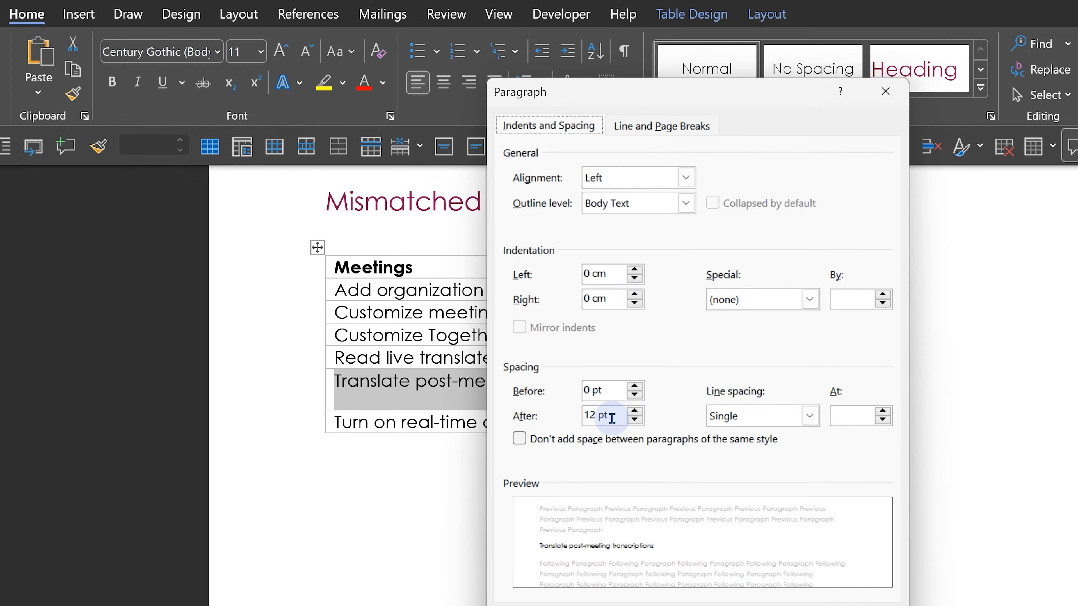
left_click(635, 420)
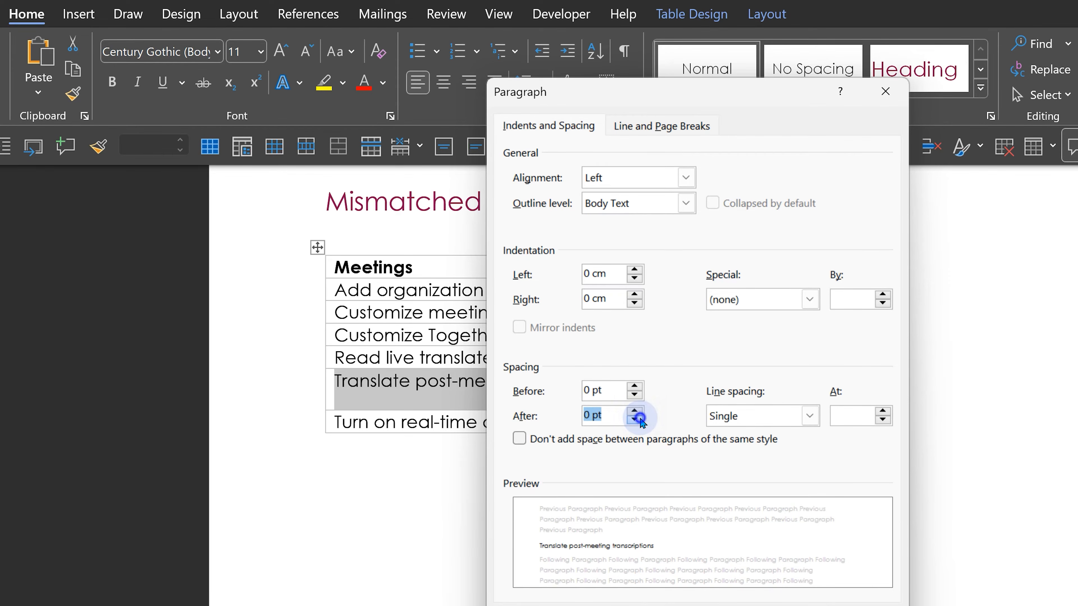
left_click(634, 419)
left_click(754, 603)
left_click(558, 430)
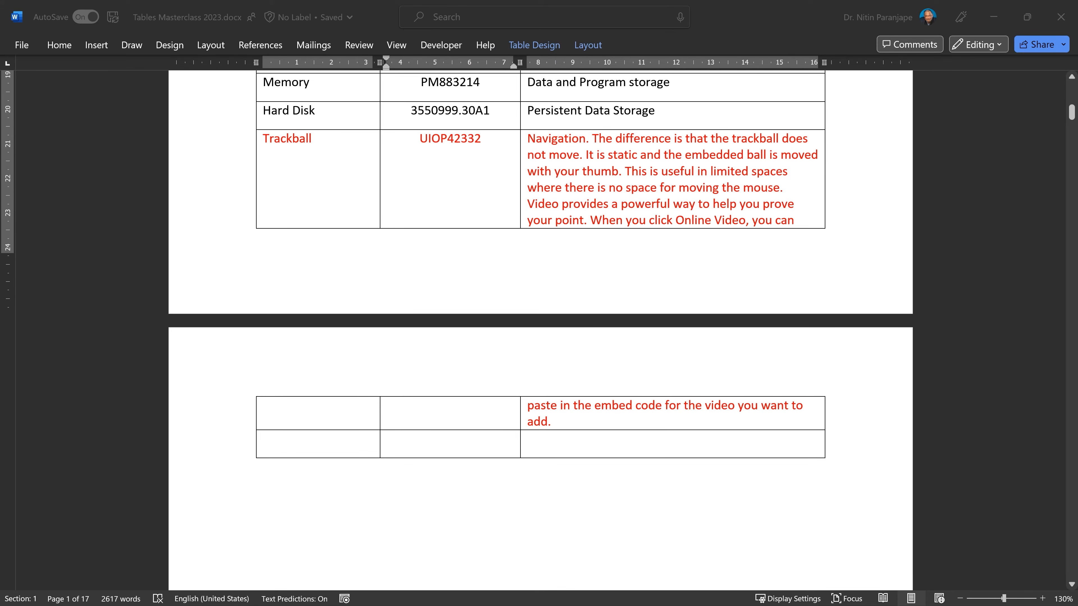
left_click(666, 214)
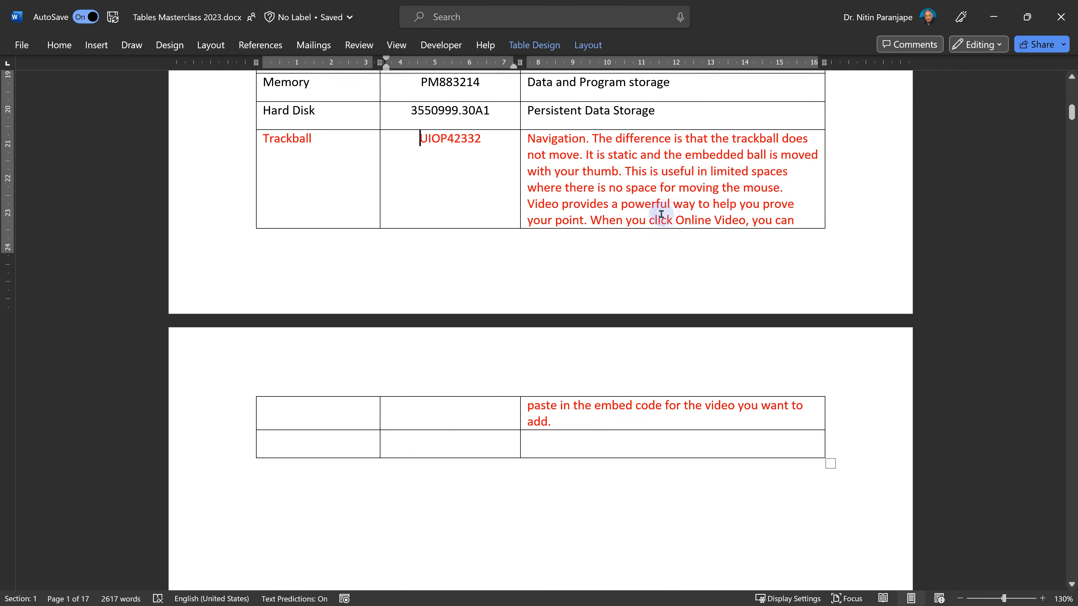
left_click(615, 407)
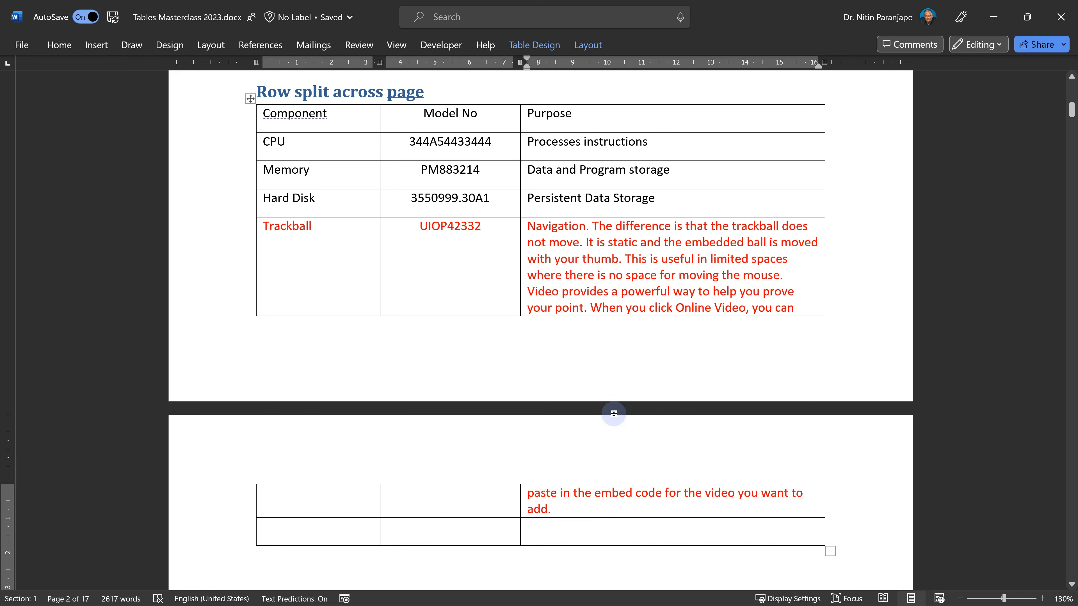
left_click(579, 267)
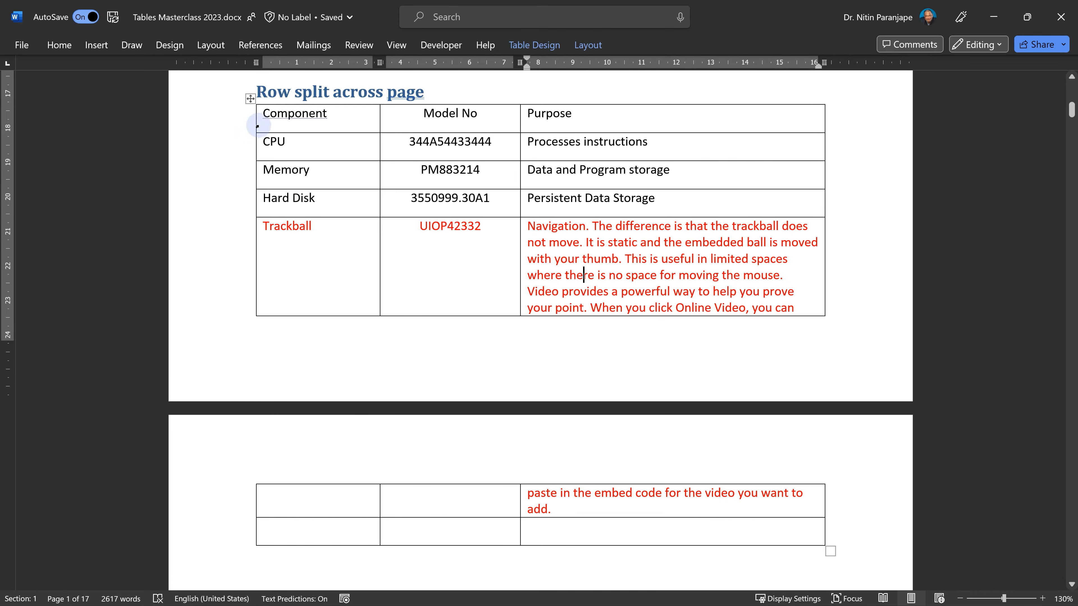
- Turn off 'Allow row to break across pages' for all rows of the Row split across page table
left_click(251, 98)
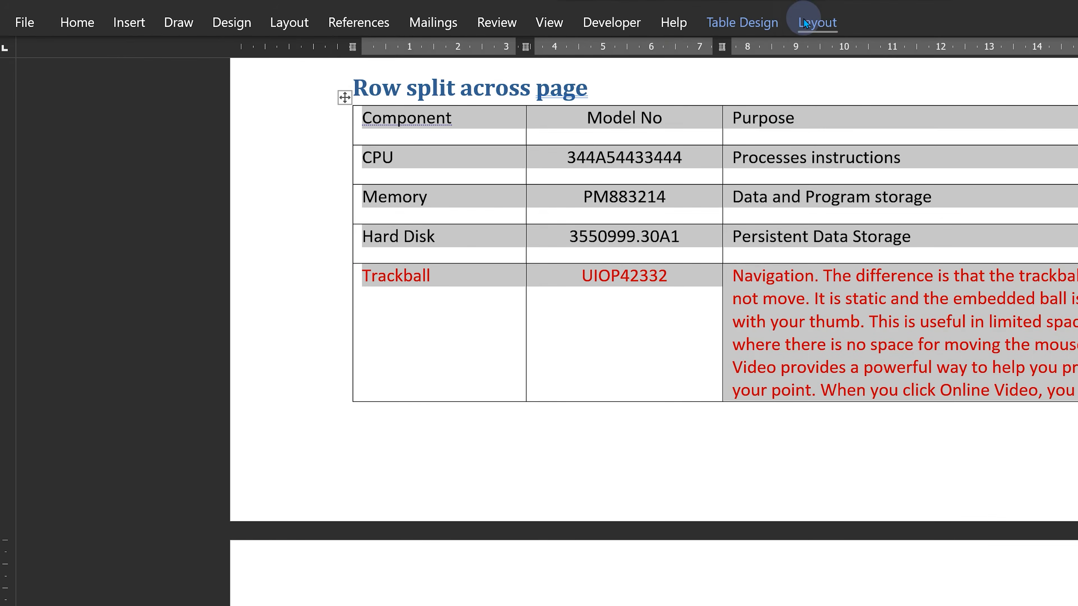
left_click(664, 37)
left_click(136, 92)
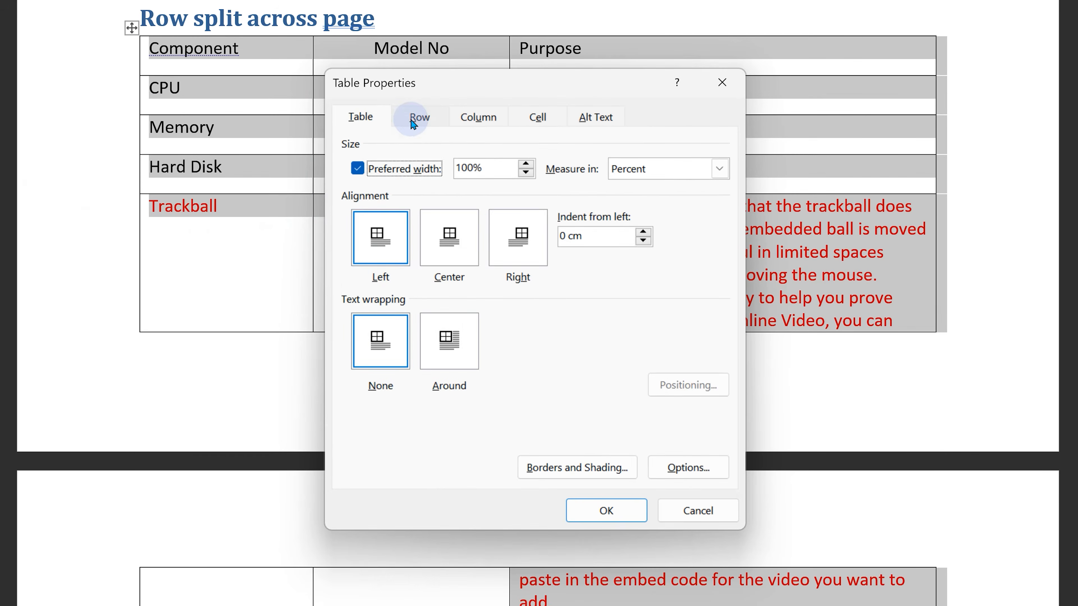
left_click(634, 192)
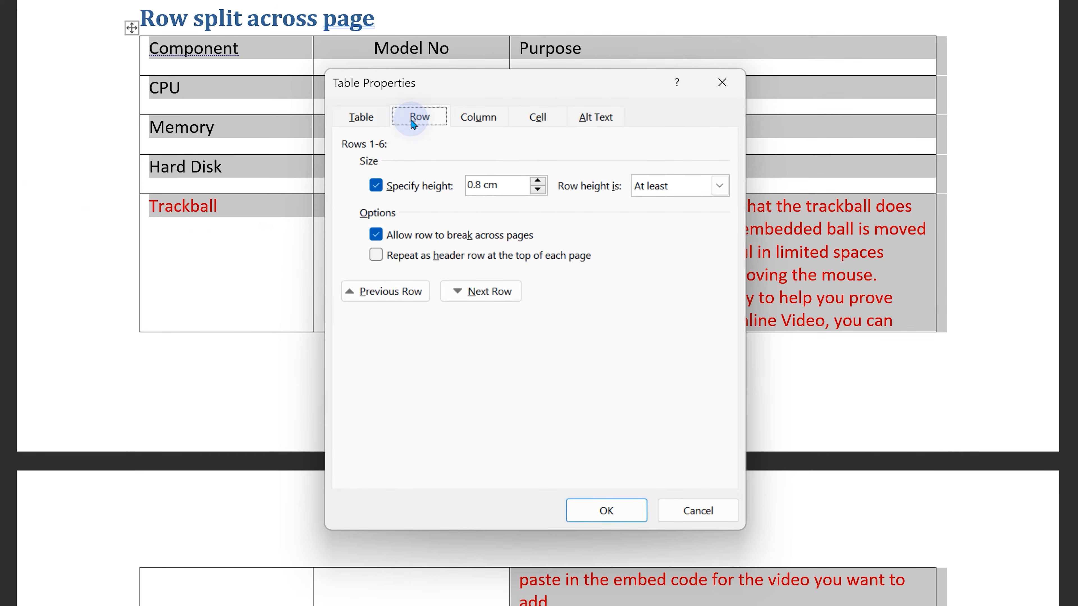
left_click(417, 237)
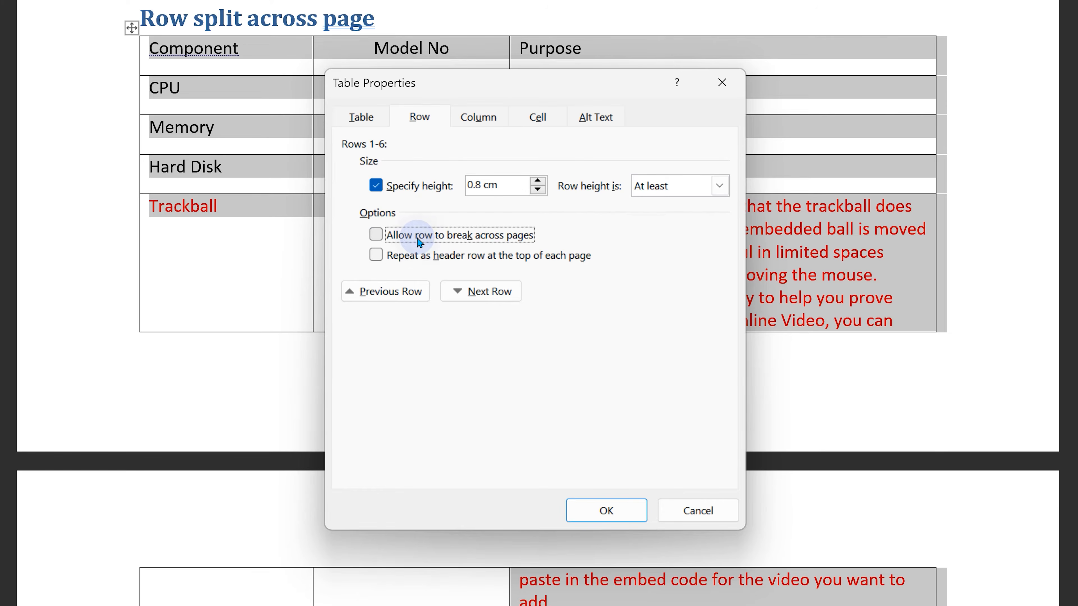
left_click(605, 519)
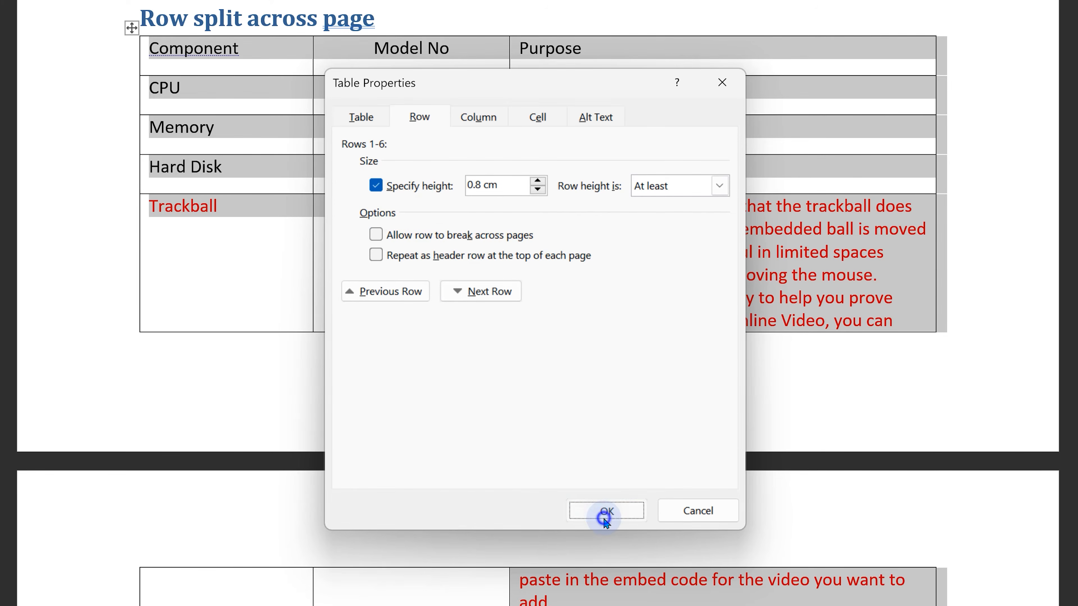
- Delete the 'Video provides a powerful way…' paragraph above the Row split across page table
scroll(539, 304, "down", 3)
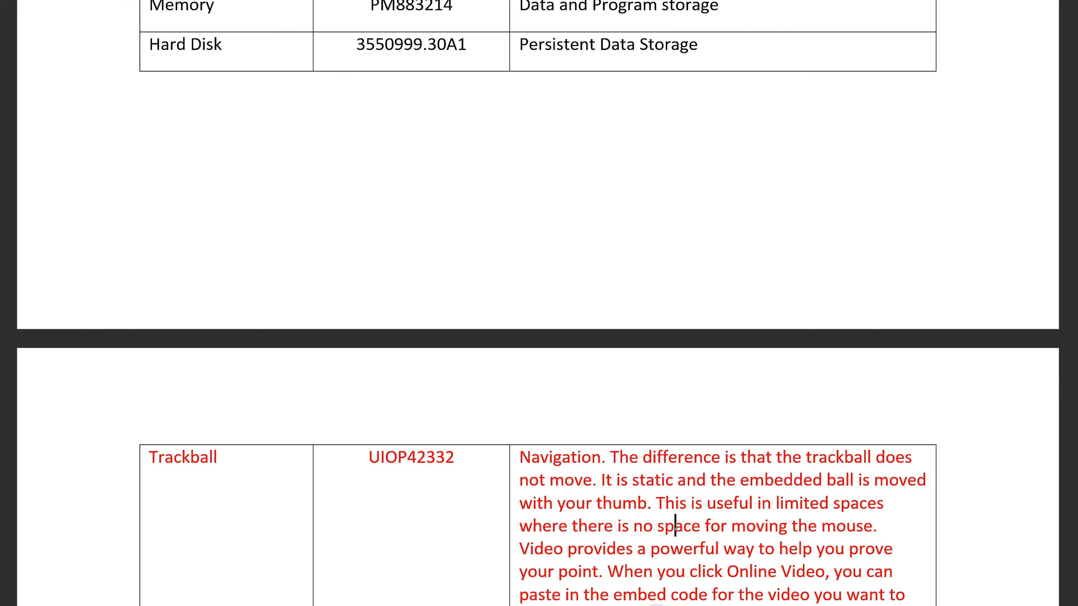
scroll(658, 599, "up", 5)
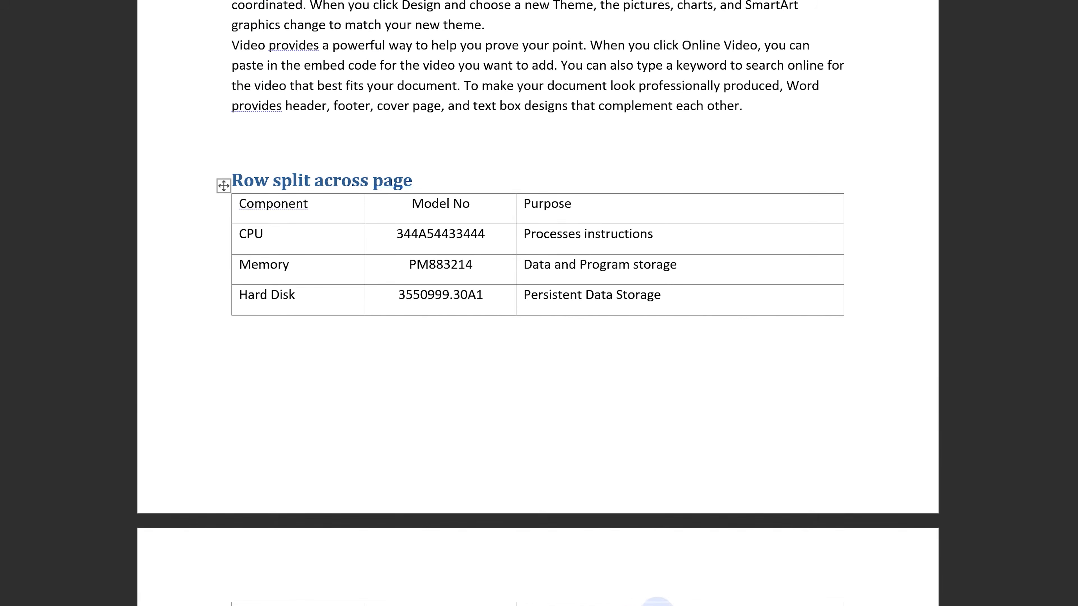
left_click(748, 205)
left_click_drag(681, 176, 79, 146)
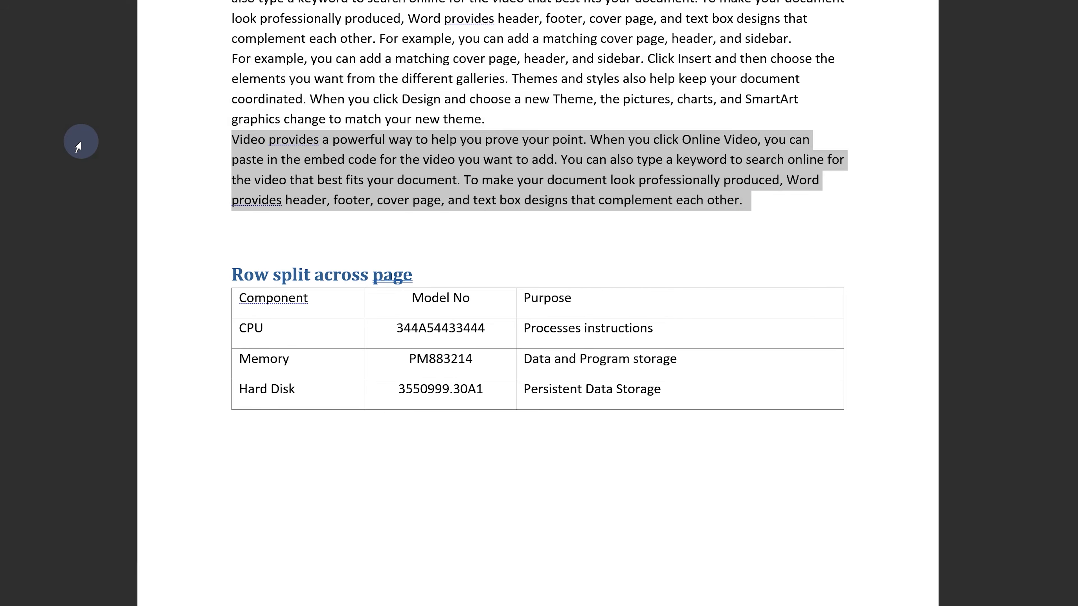
key("Delete")
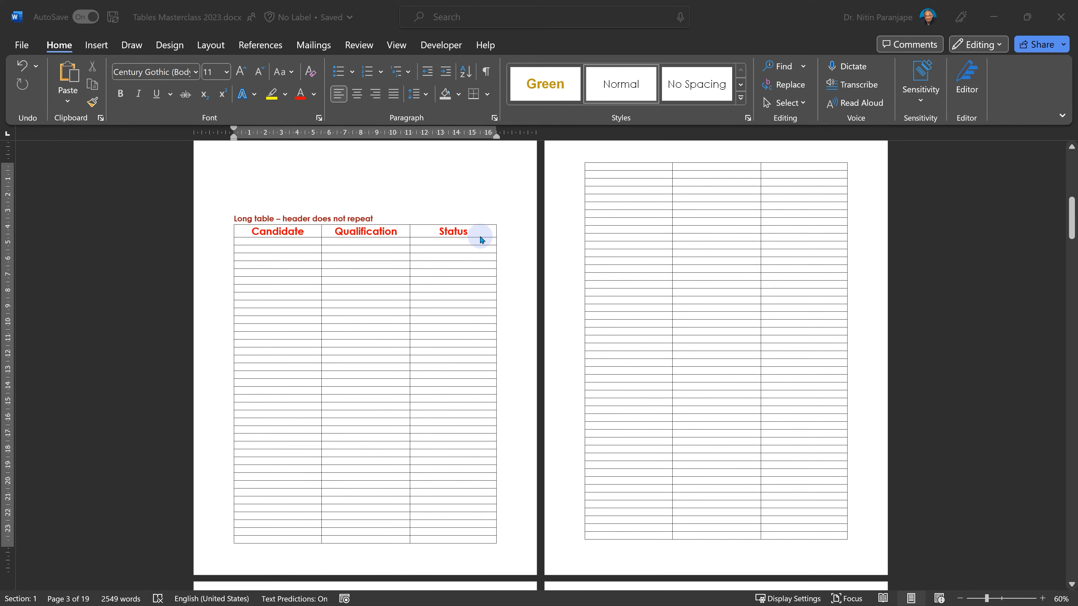
- Insert two blank lines after the long table's title and remove them again
left_click(225, 234)
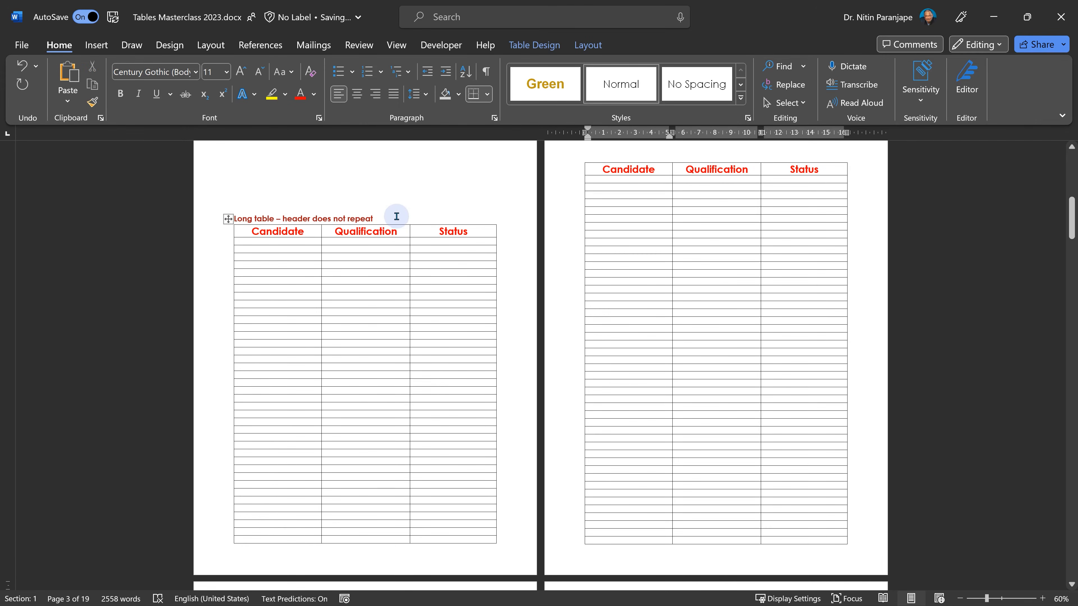
left_click(397, 217)
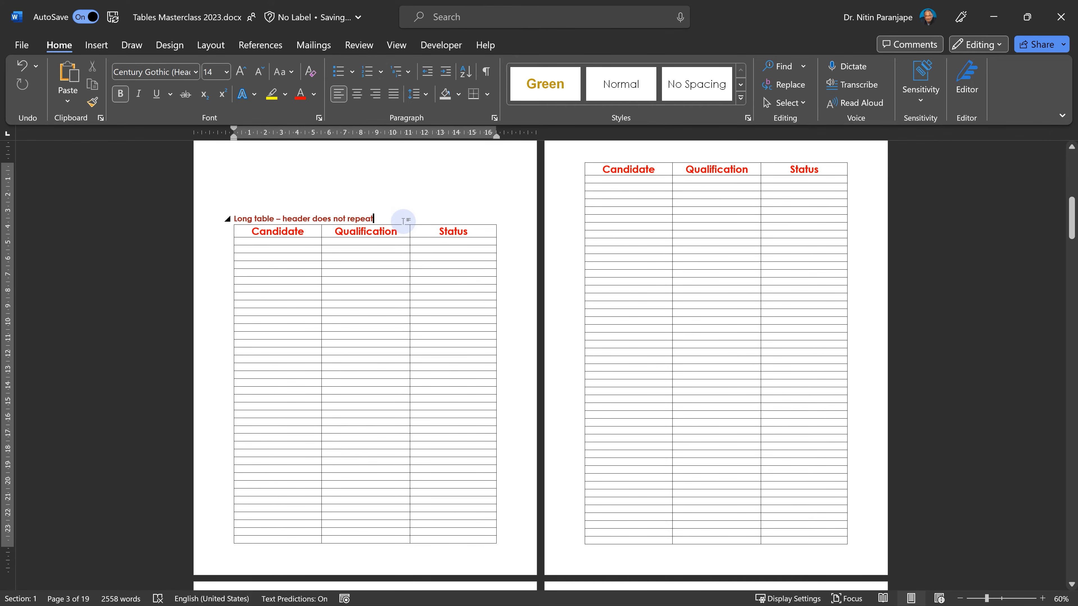
key("Return")
key("Return")
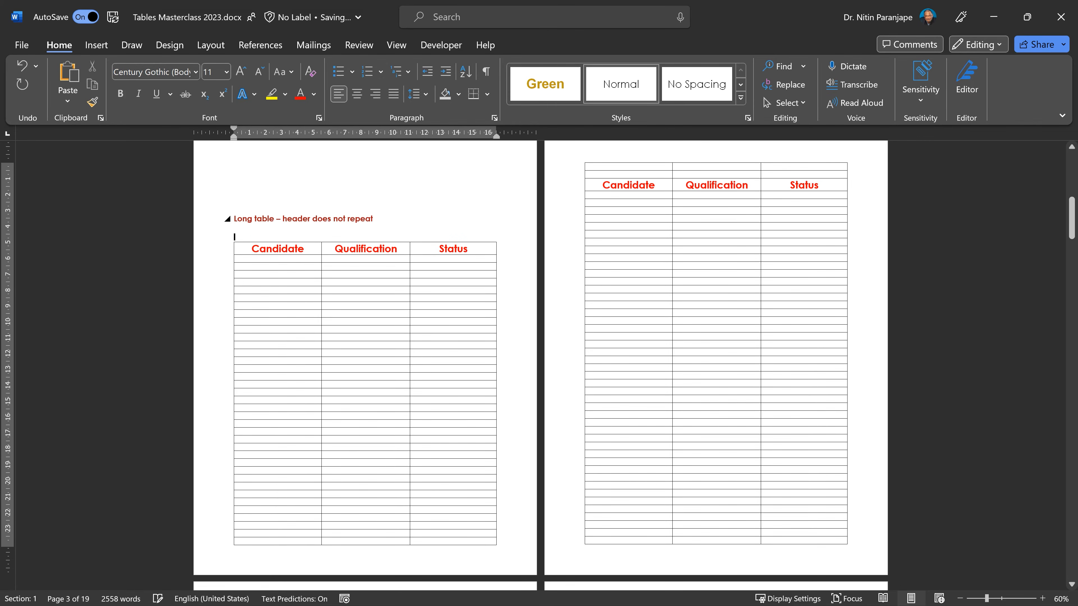
left_click(445, 306)
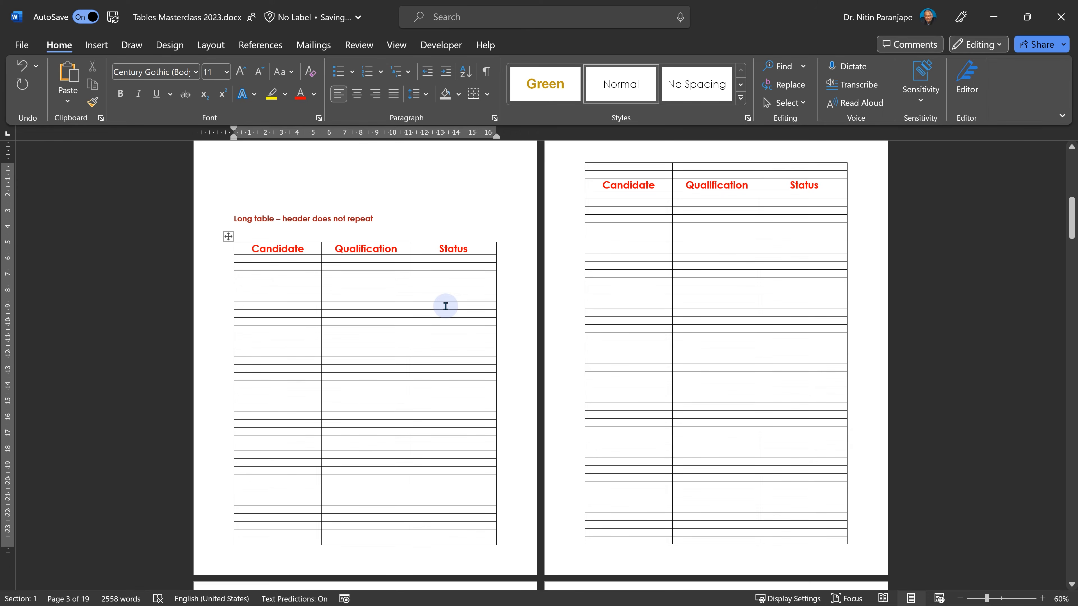
key("BackSpace")
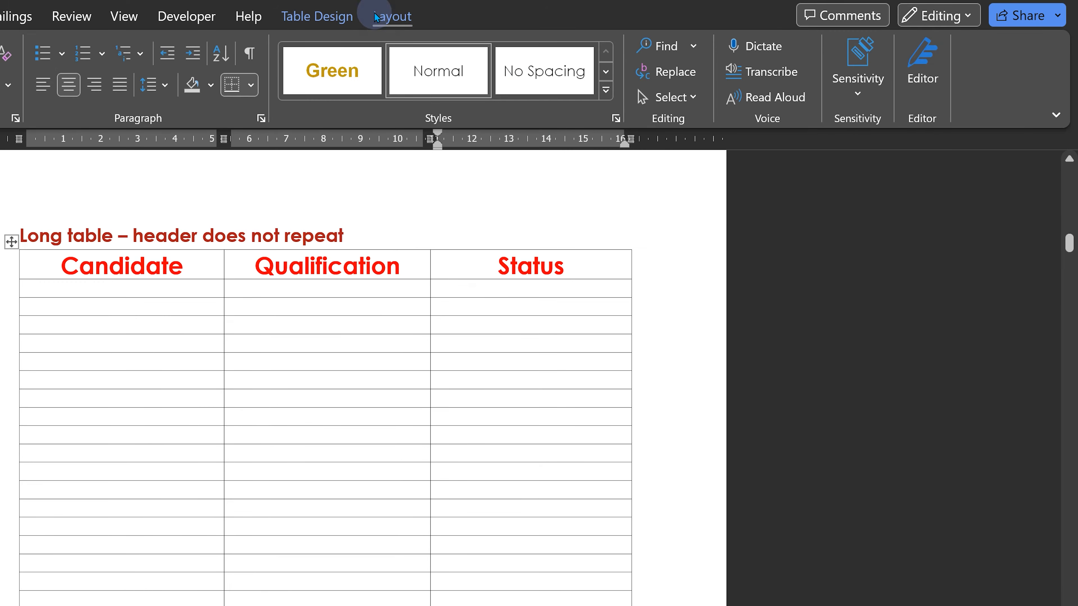
- Set the long table's Candidate/Qualification/Status row to repeat as a header row on every page
left_click(375, 16)
left_click(858, 83)
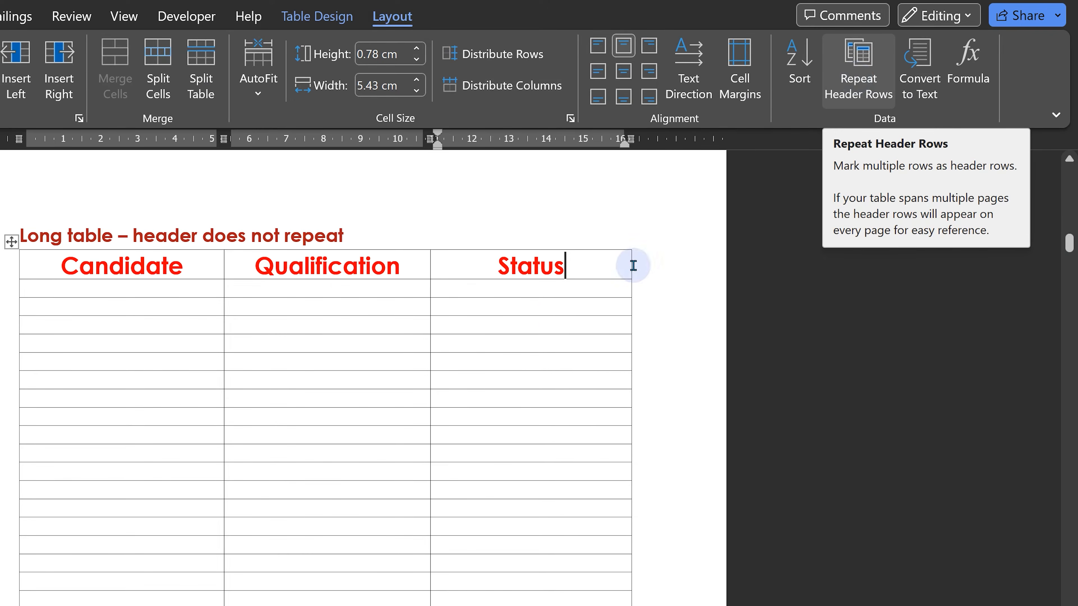
left_click(569, 289)
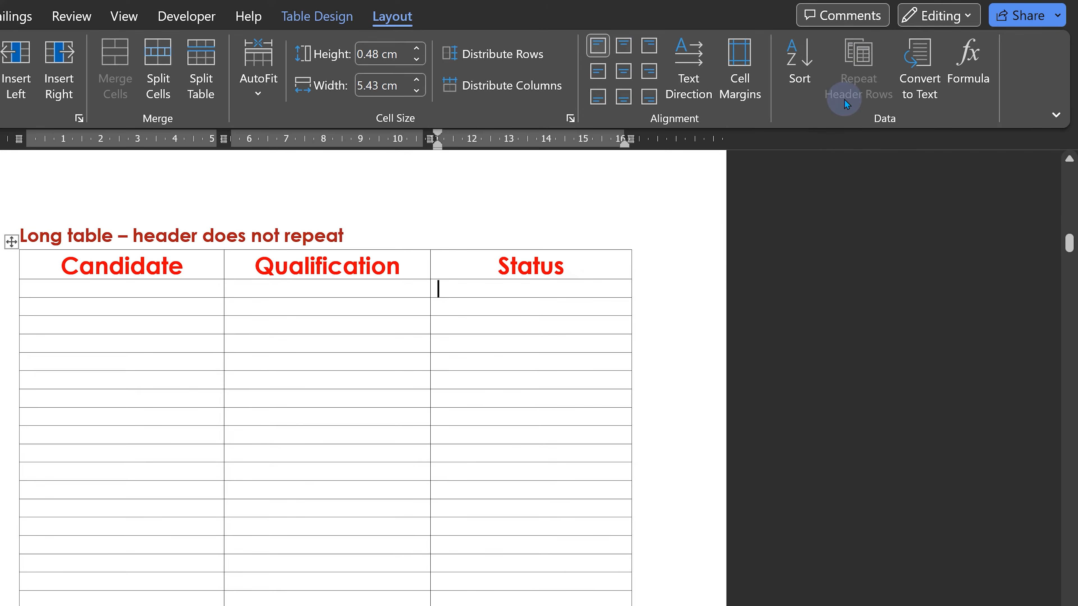
left_click(578, 266)
left_click(858, 68)
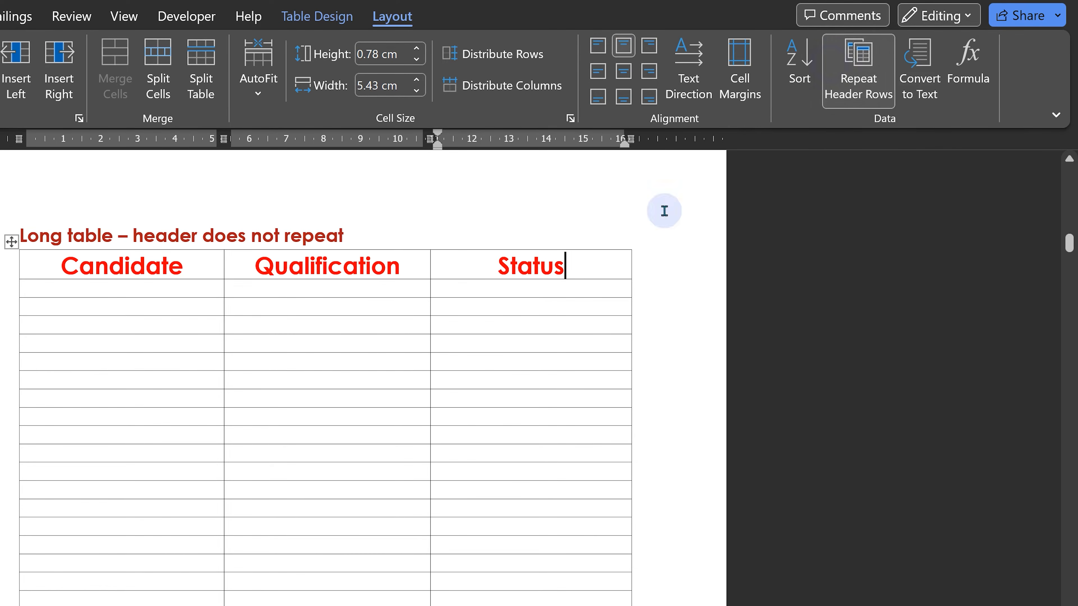
scroll(506, 299, "down", 3)
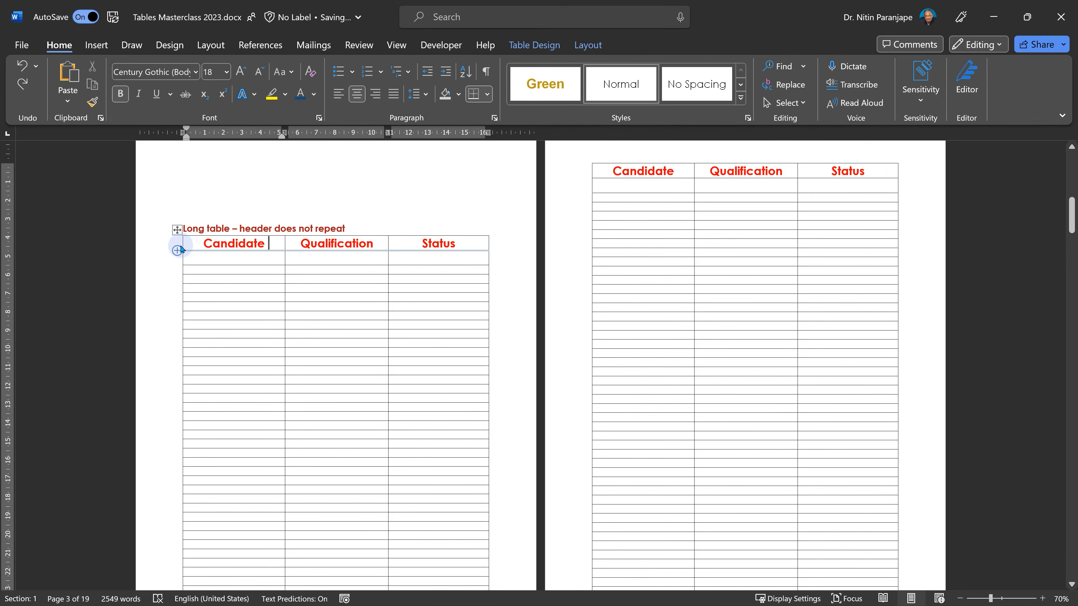
- Recolor the long table's header row text dark blue and add a clapping-hands icon in the Candidate cell
left_click(176, 243)
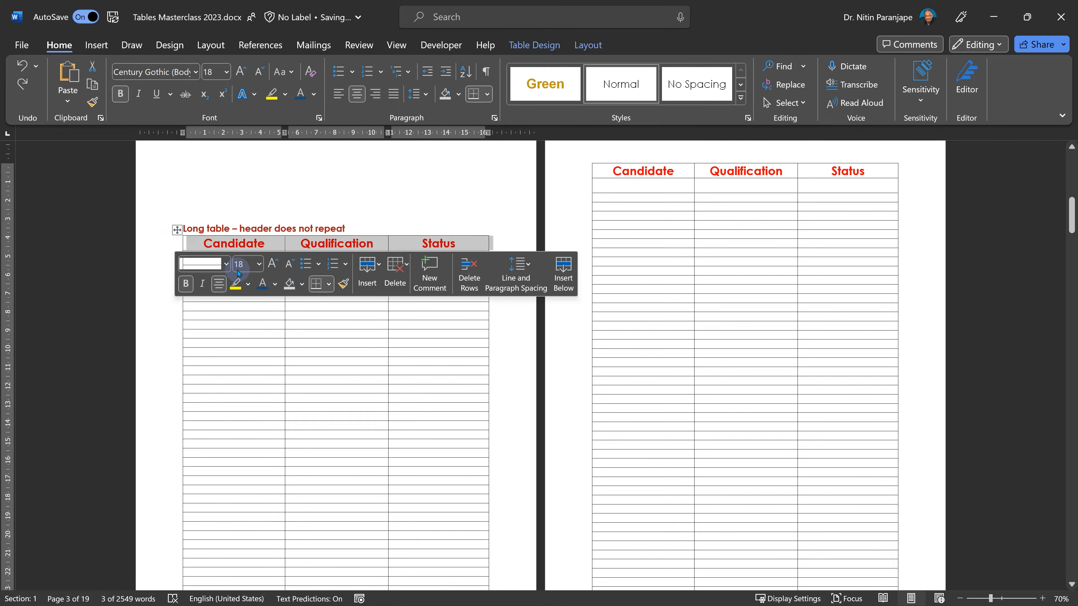
left_click(261, 284)
left_click(289, 343)
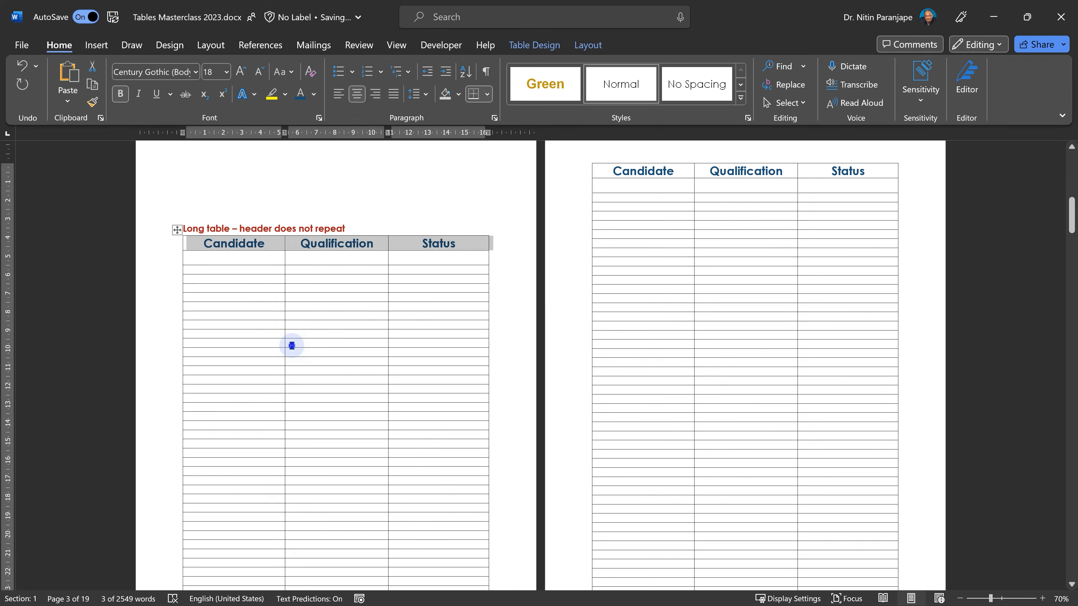
left_click(270, 243)
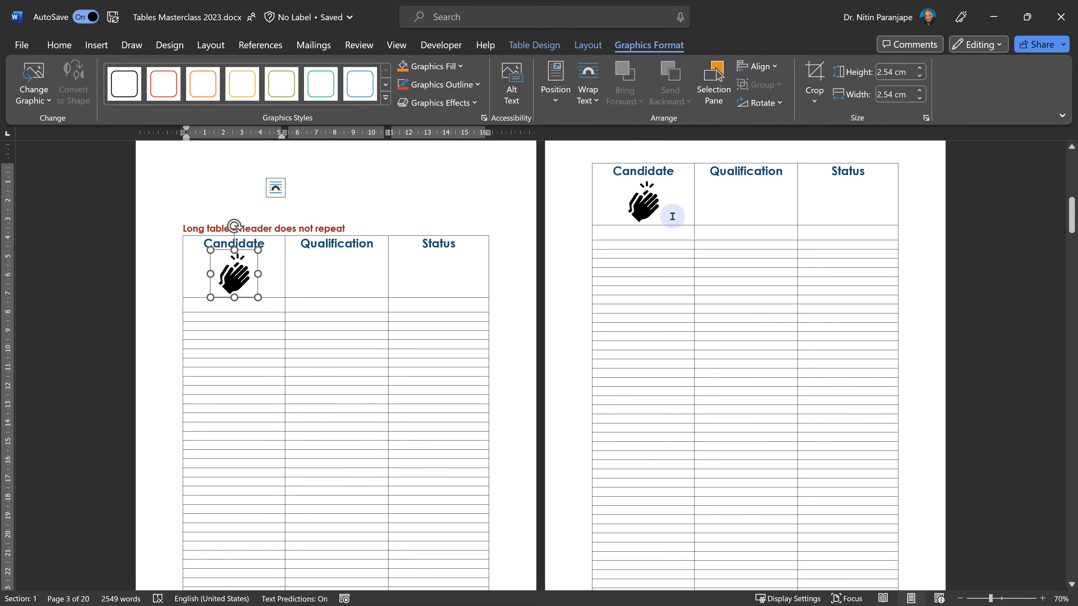
left_click(444, 253)
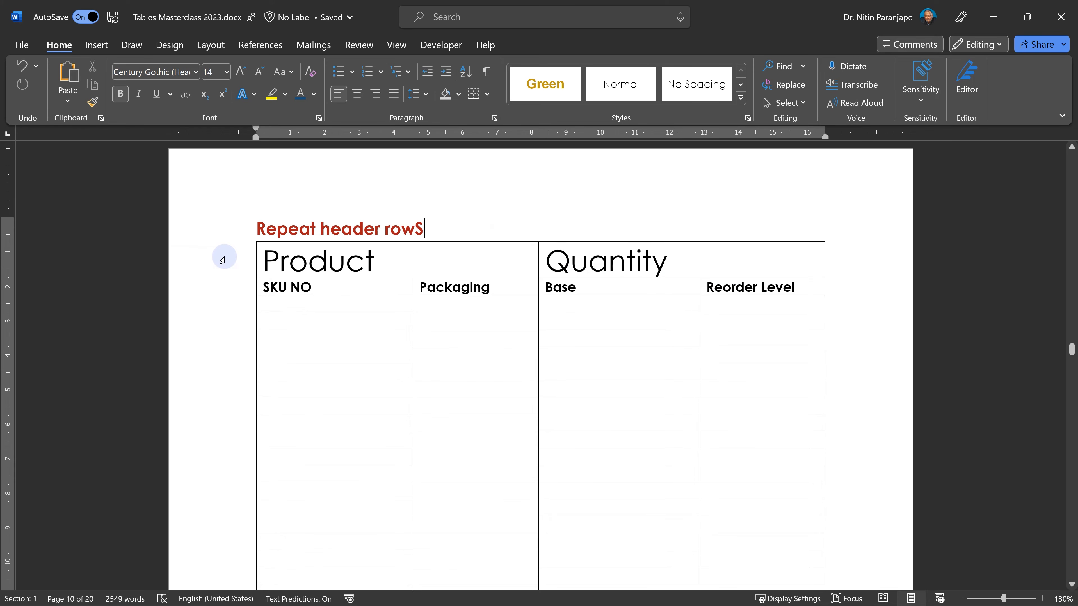
- Set the top four rows of the Repeat header rows table to repeat as header rows
left_click_drag(230, 257, 230, 283)
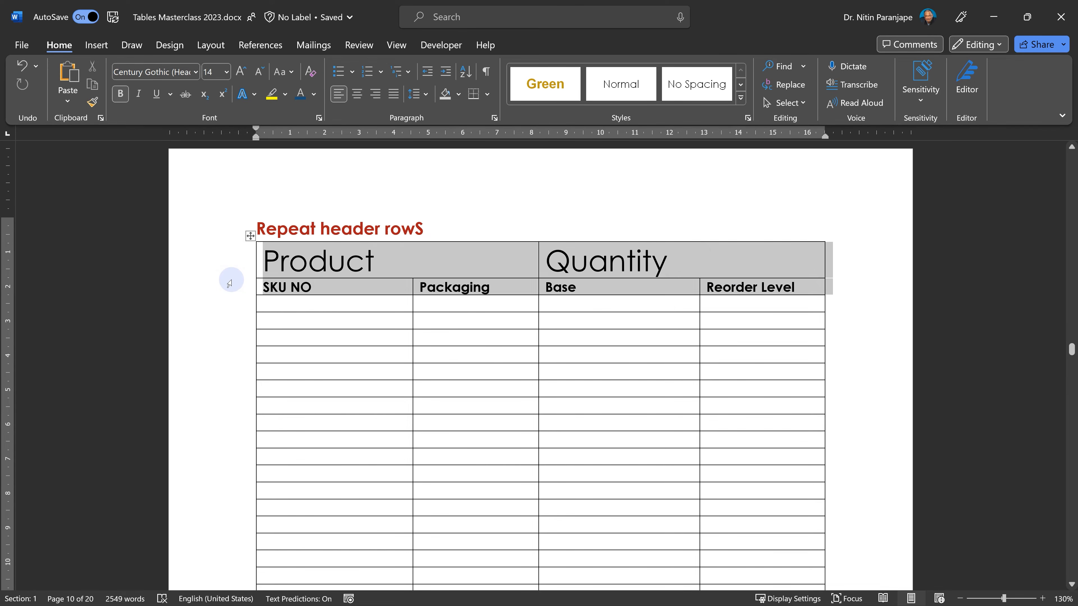
left_click(235, 259)
left_click_drag(234, 259, 226, 317)
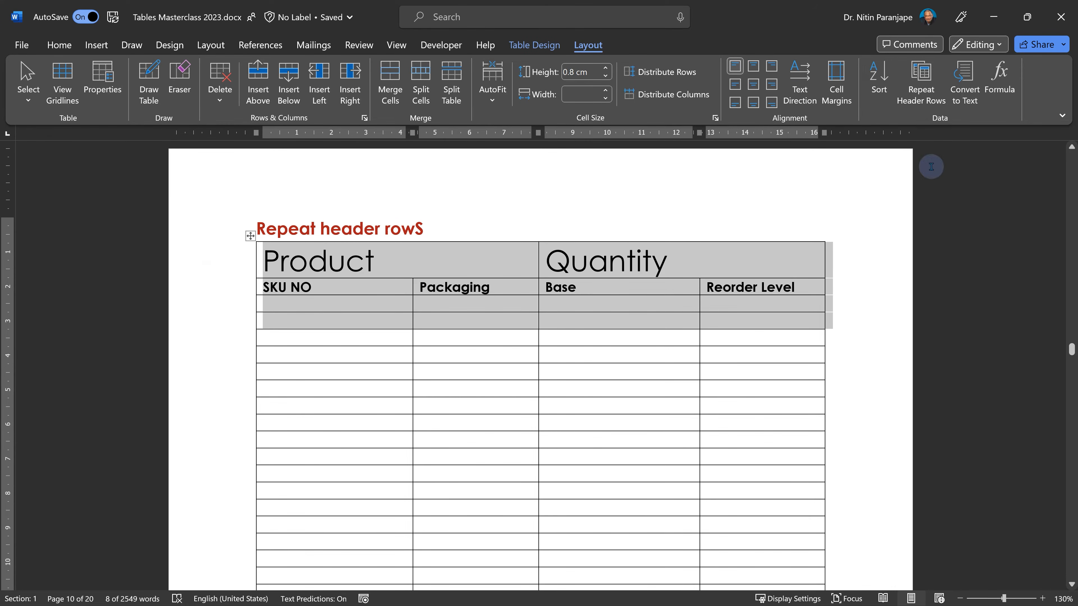
left_click(921, 93)
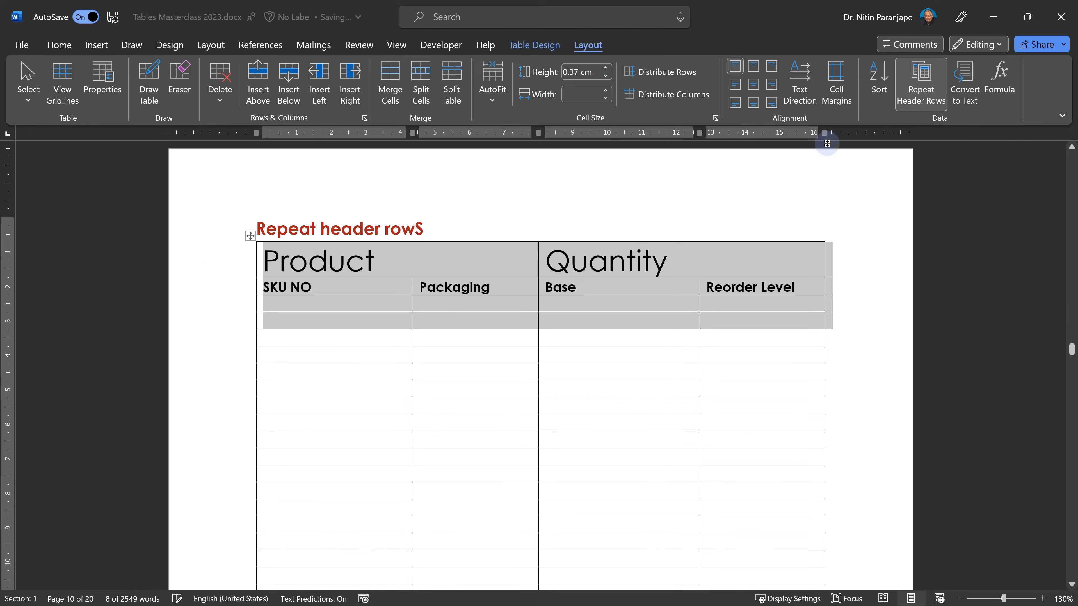
- Enter 'Also a header' and 'Amazing' in the first two cells of the table's third row
left_click(346, 319)
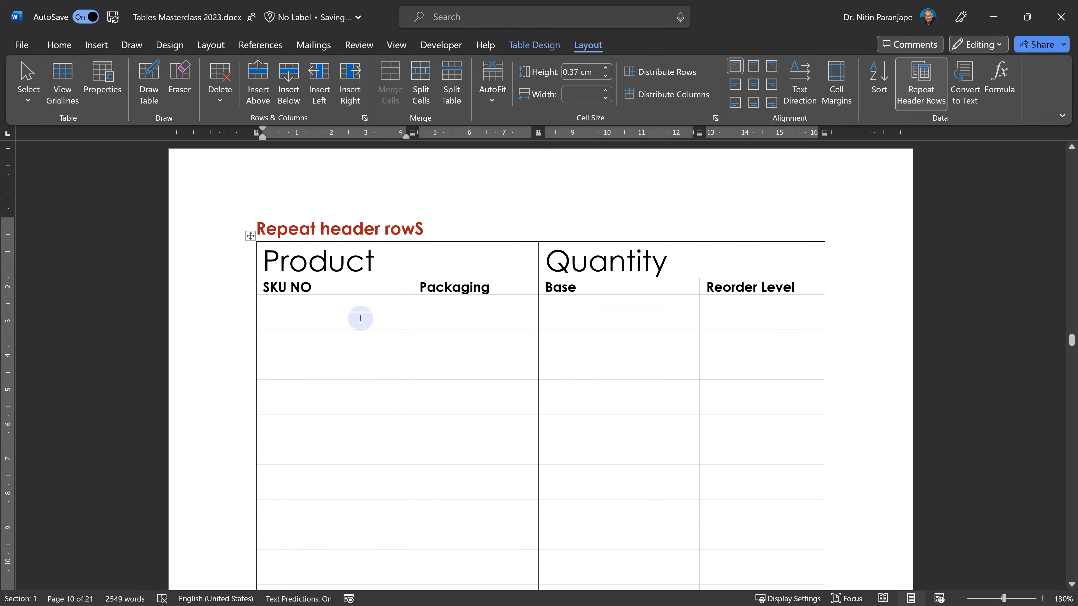
type("Also a header")
key("Tab")
type("Amazing")
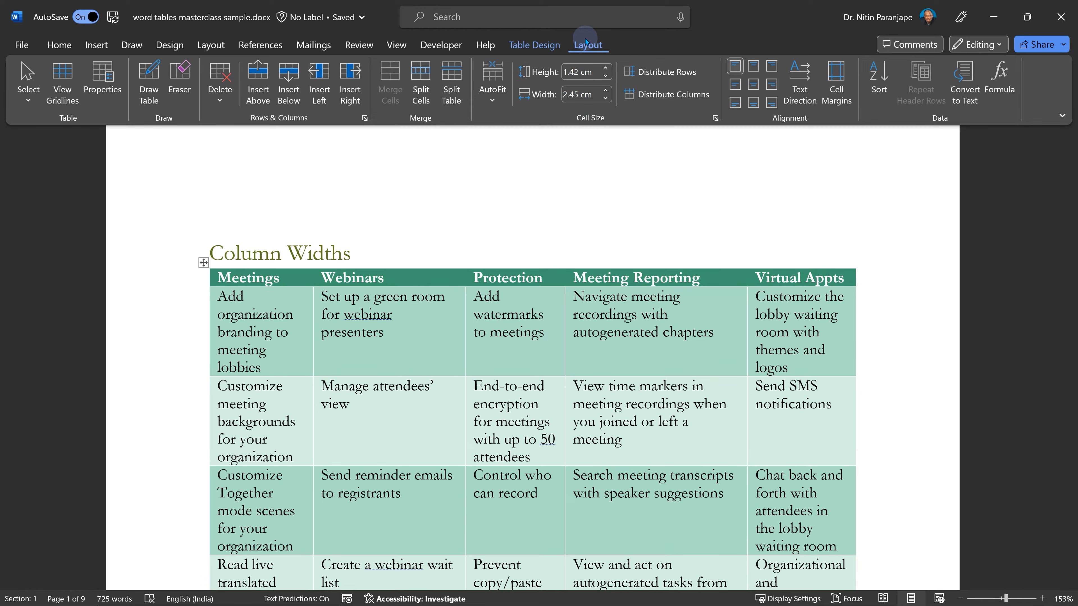
- Distribute the Meetings/Webinars table's columns evenly
left_click(655, 94)
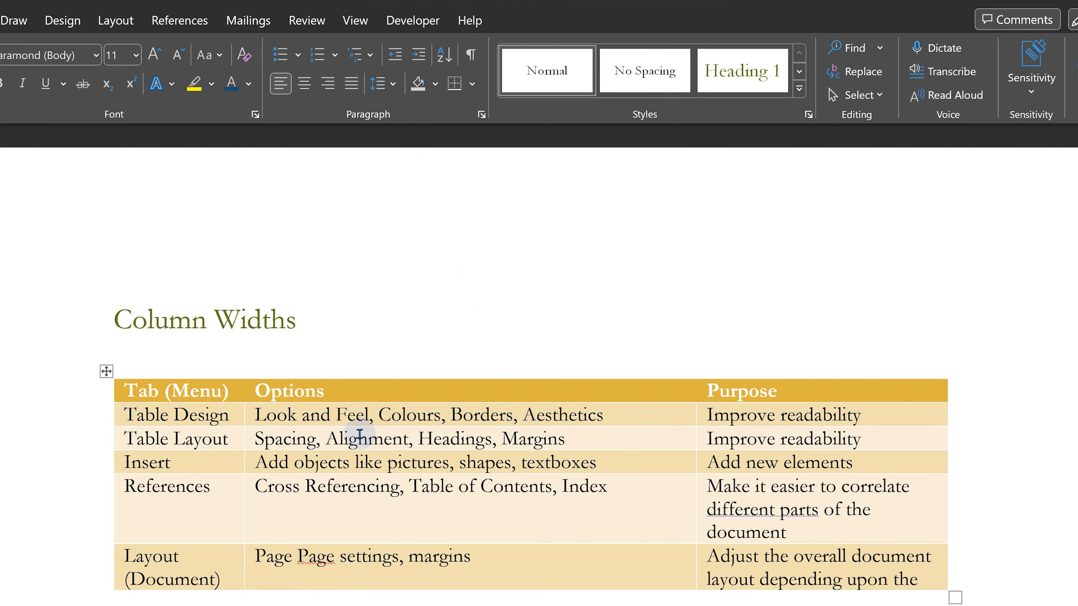
- Select the Options and Purpose columns of the Tab (Menu) table and distribute their widths evenly
scroll(353, 438, "down", 3)
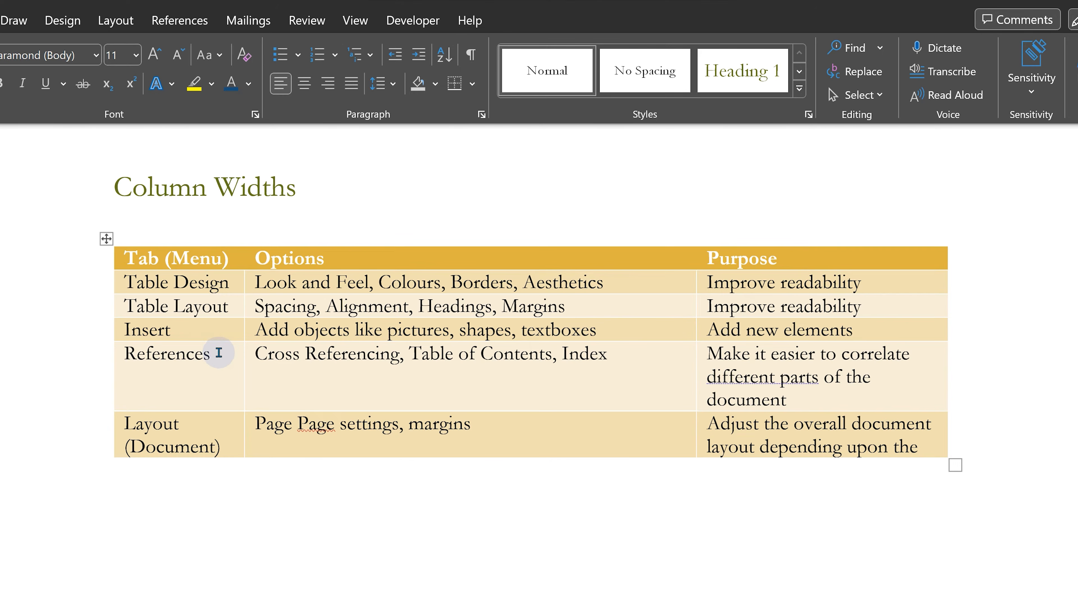
left_click(387, 263)
left_click(765, 256)
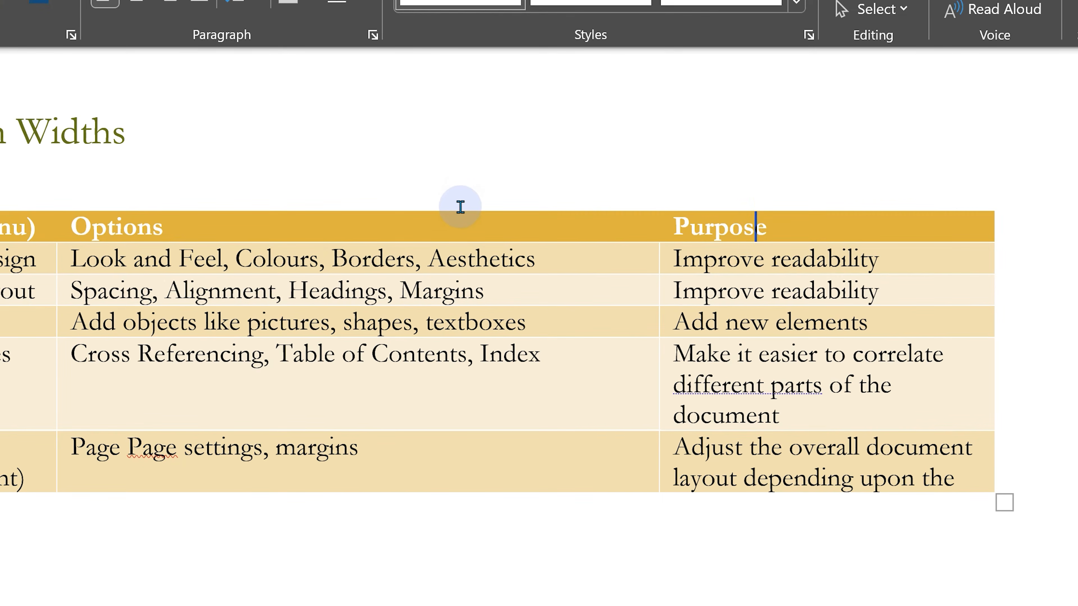
left_click(460, 208)
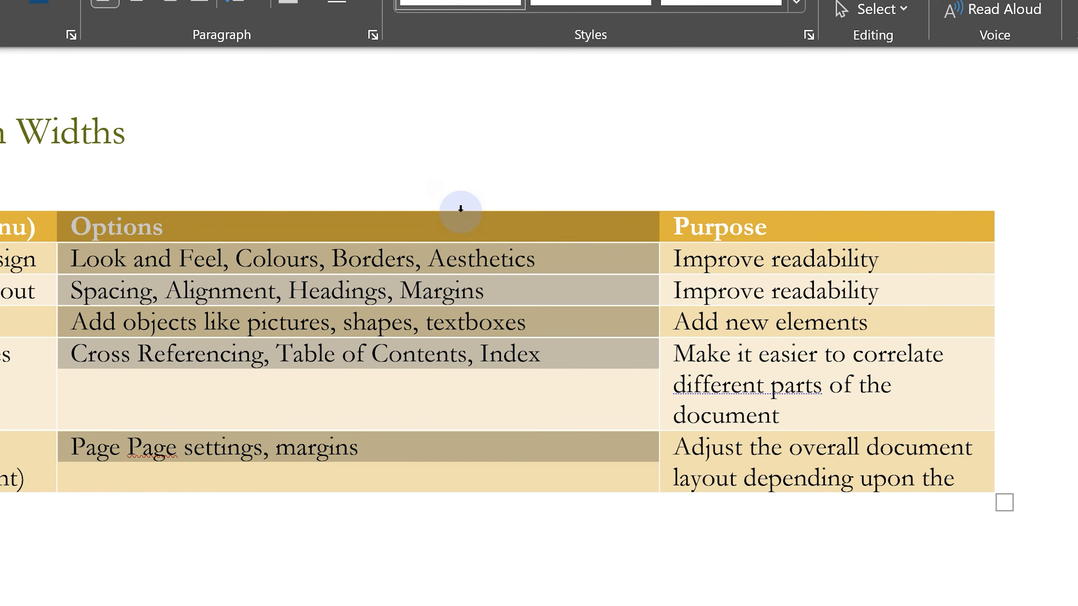
left_click(698, 233, "shift")
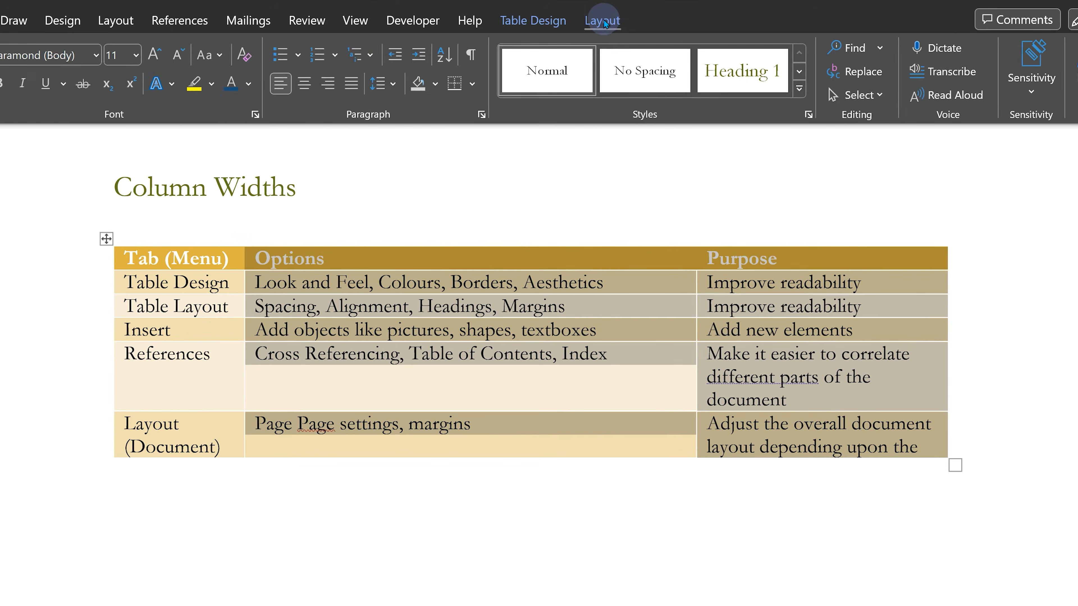
left_click(602, 20)
left_click(678, 62)
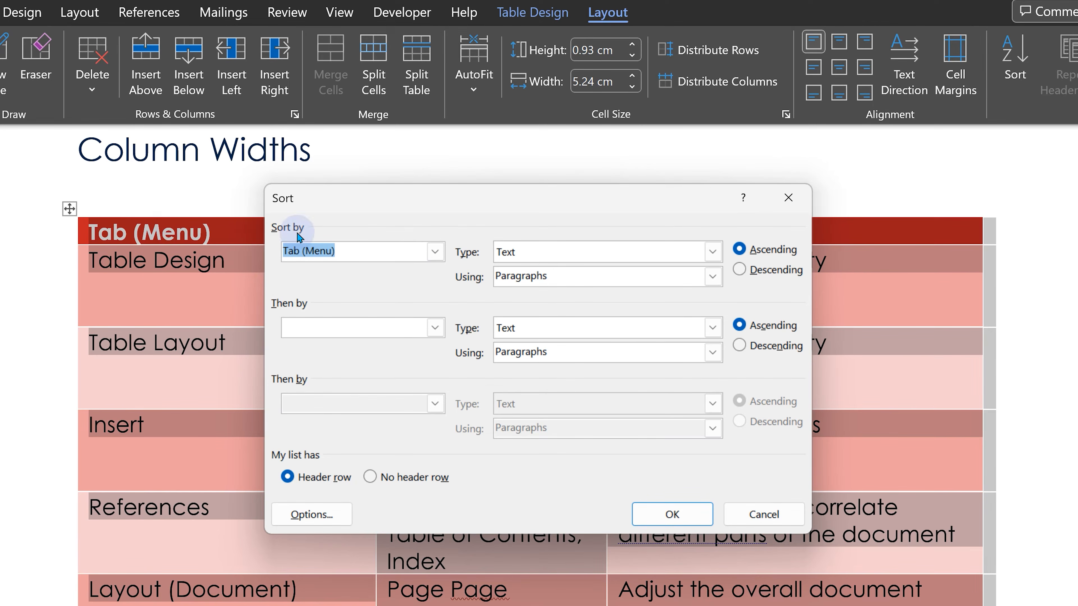
- Sort the table with no header row by Column 1, then by Column 2, both ascending as text
left_click(434, 251)
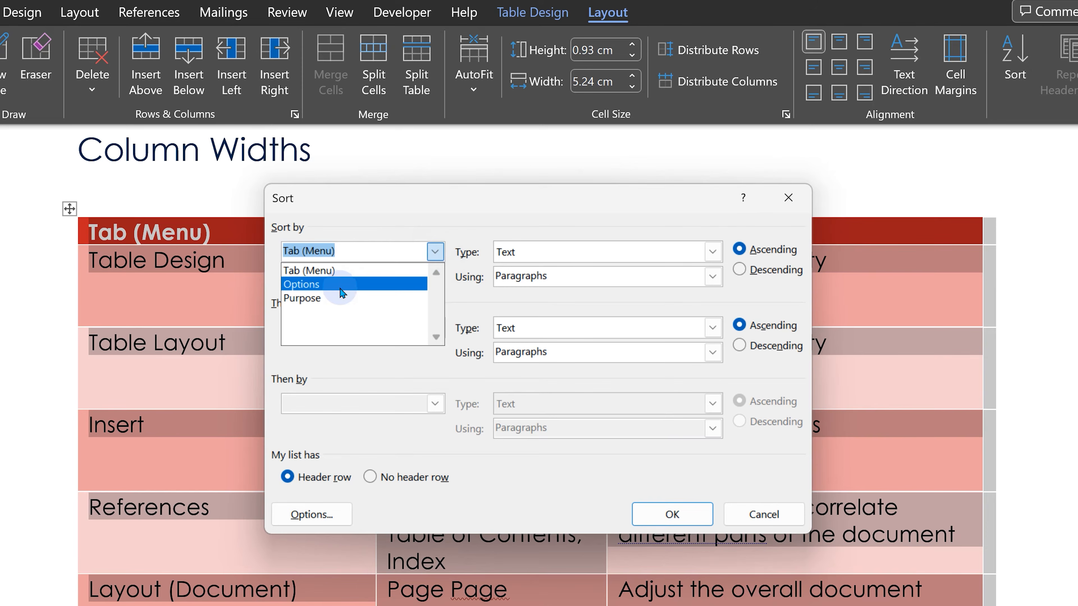
left_click(404, 203)
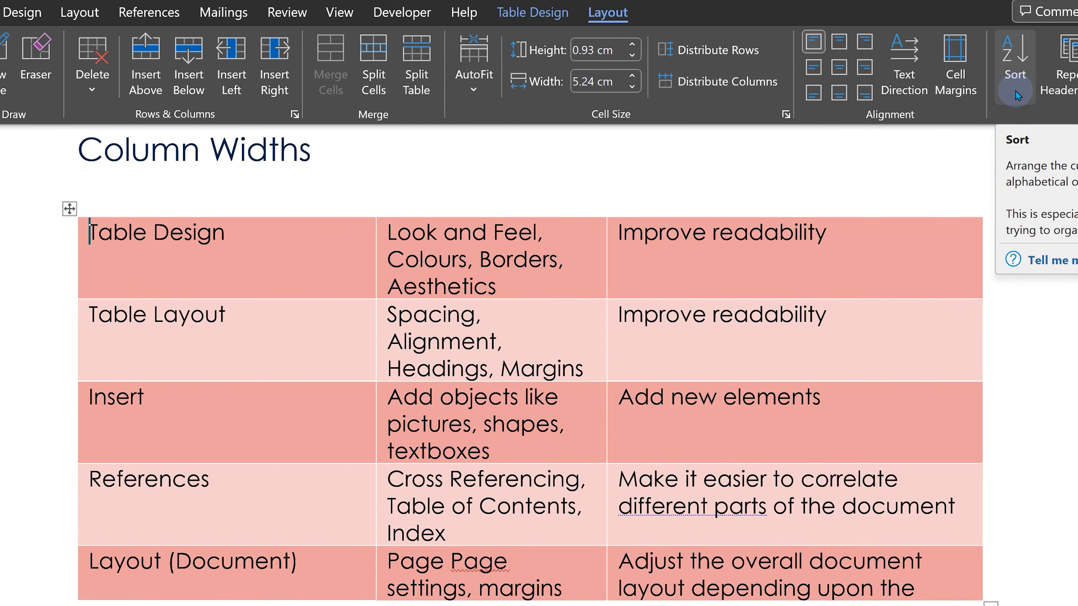
left_click(1014, 64)
left_click(434, 251)
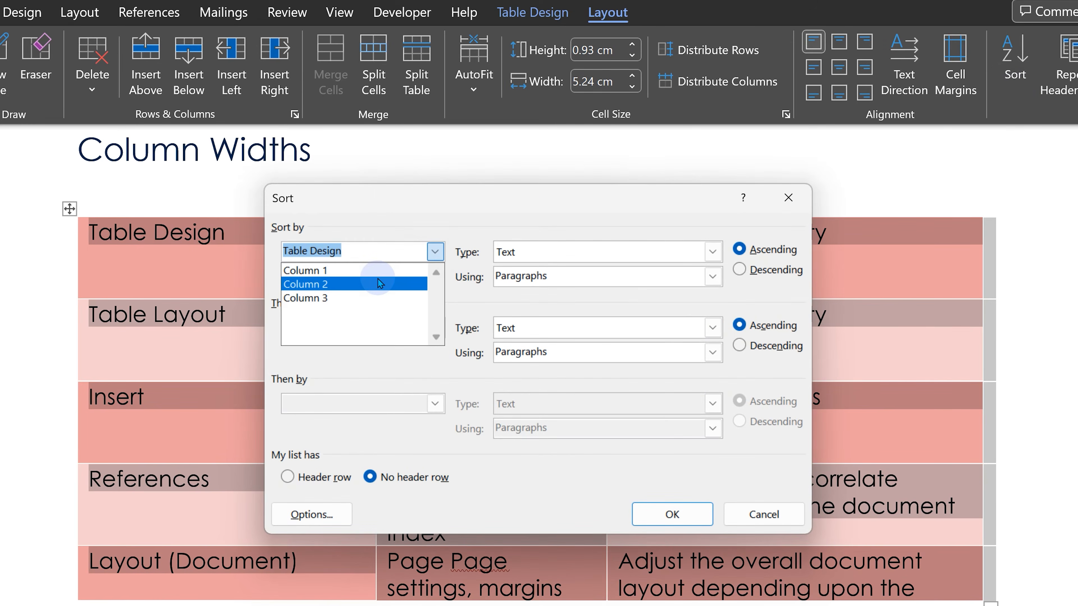
left_click(379, 283)
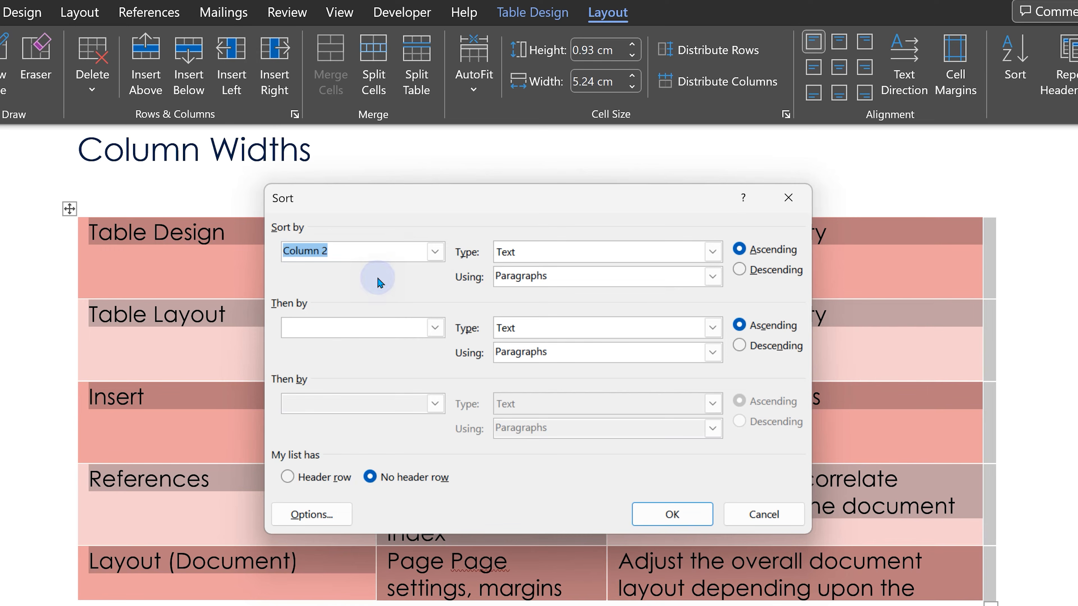
left_click(544, 258)
left_click(327, 336)
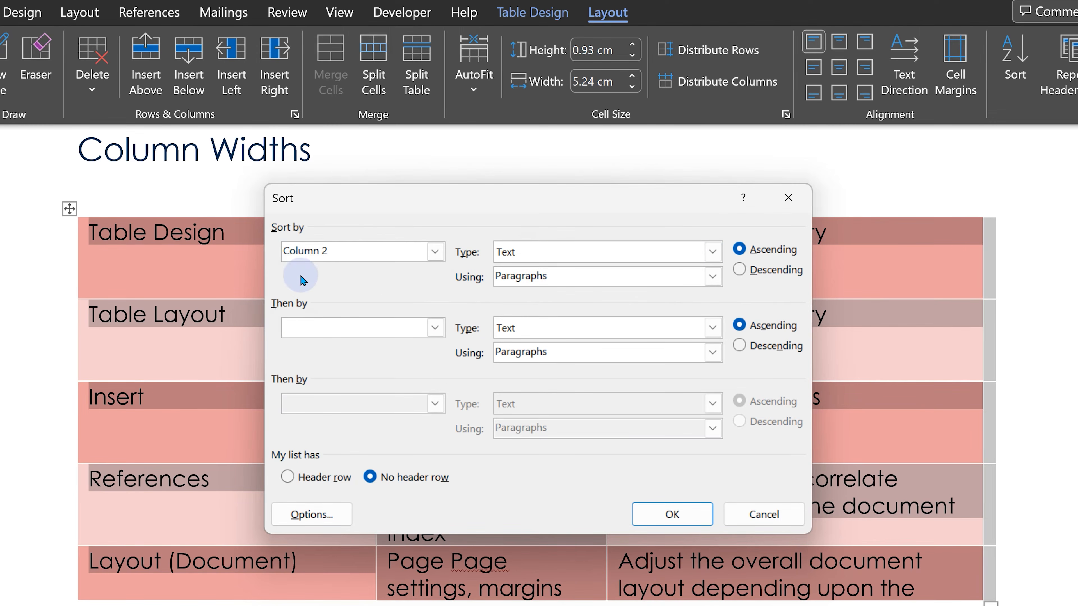
left_click(435, 251)
left_click(378, 265)
left_click(434, 327)
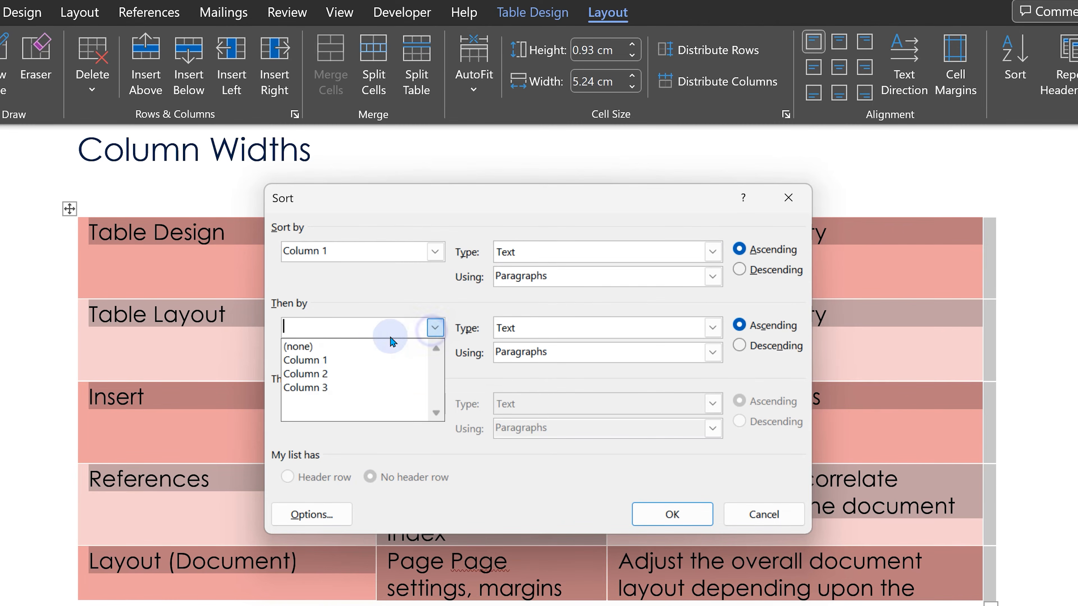
left_click(322, 374)
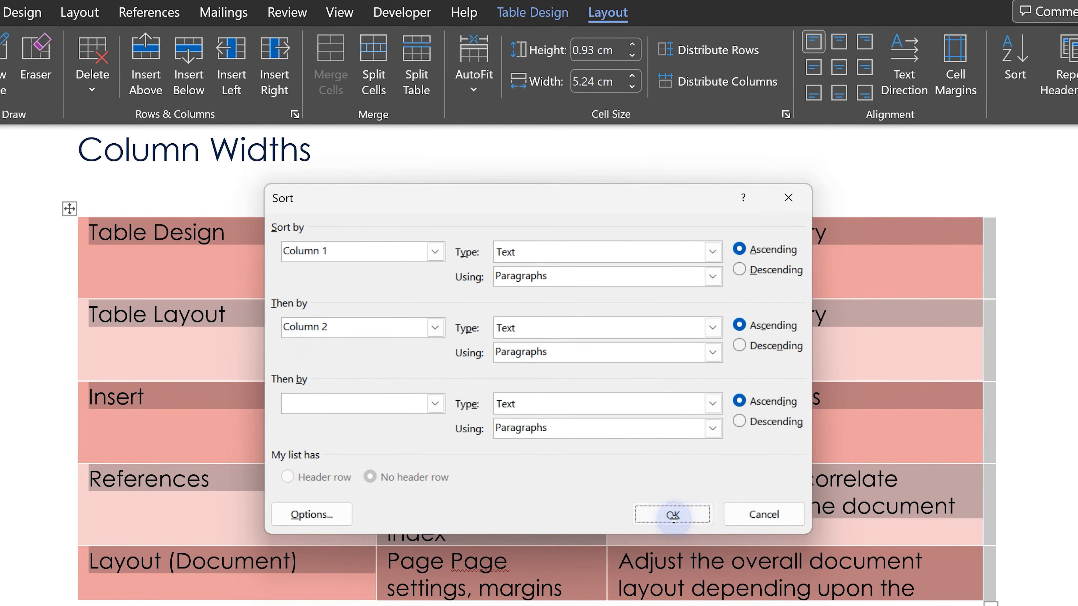
left_click(672, 515)
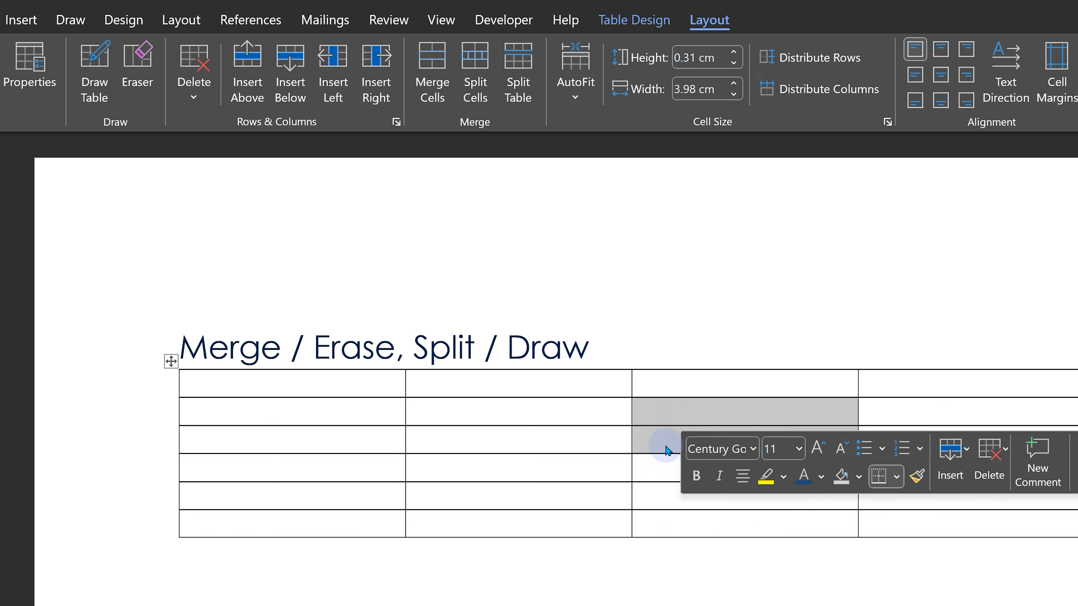
- Merge the selected third-column cells in the second and third rows of the Merge / Erase table
right_click(664, 448)
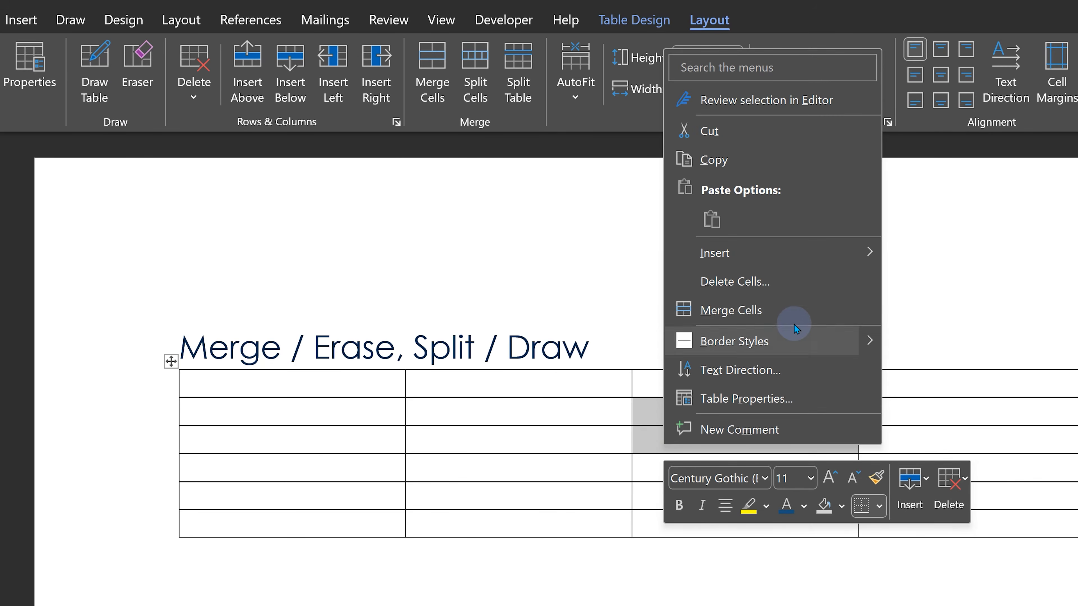
left_click(794, 307)
left_click(704, 435)
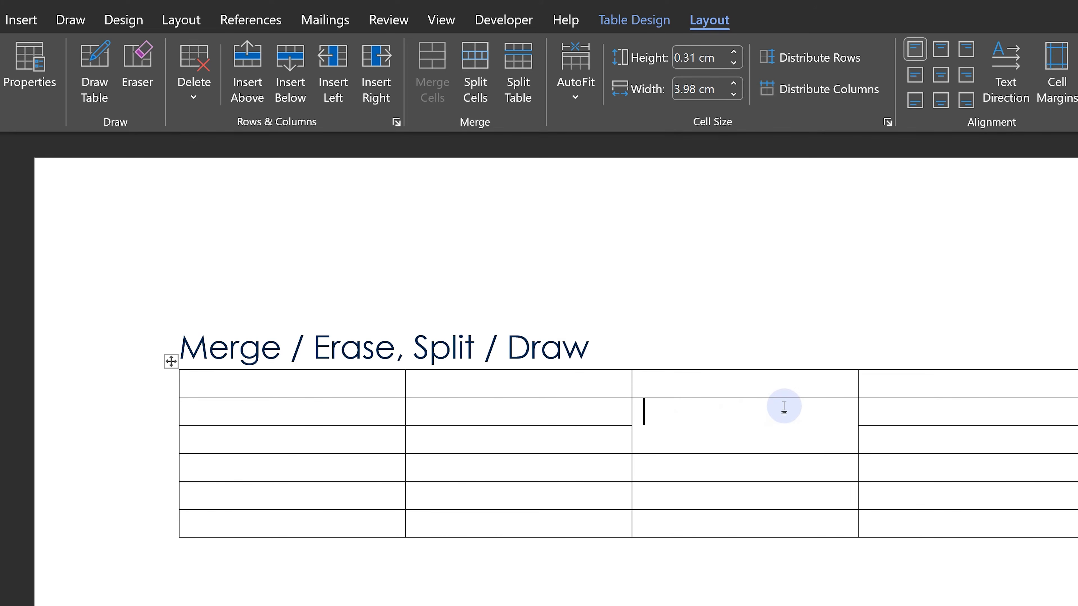
- Split the second column's second-row cell into 2 columns, then undo the split and the merge
left_click(489, 409)
right_click(491, 412)
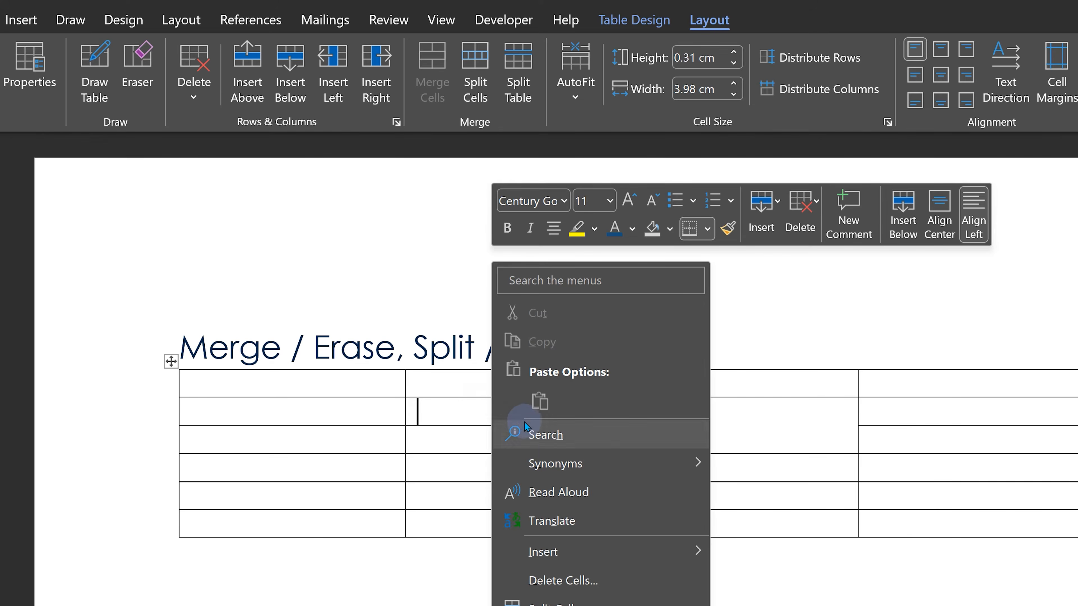
left_click(580, 601)
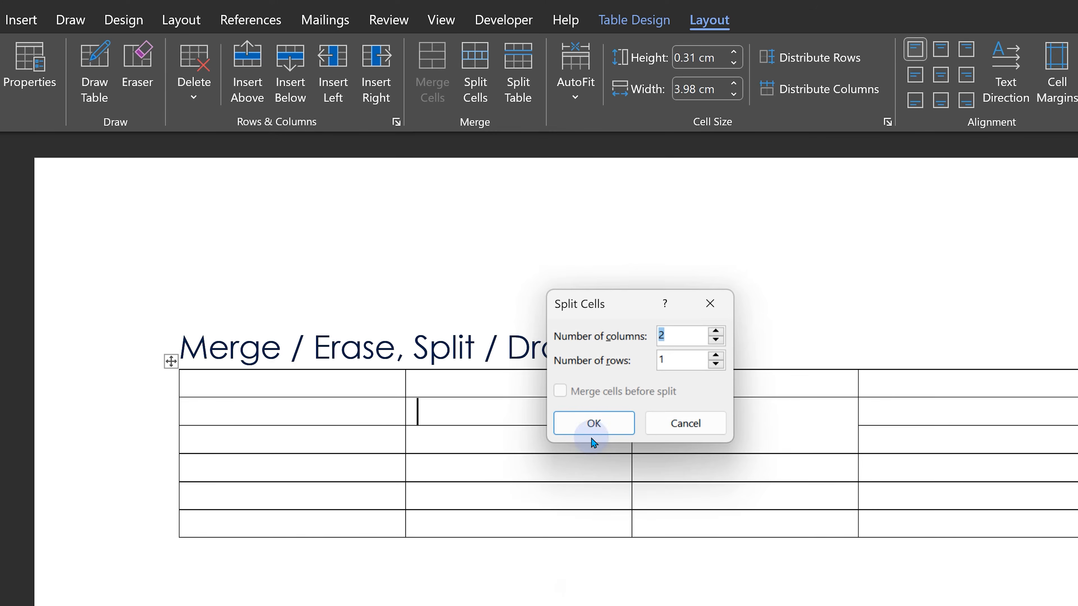
left_click(592, 424)
left_click(587, 467)
key("ctrl+z")
key("ctrl+z")
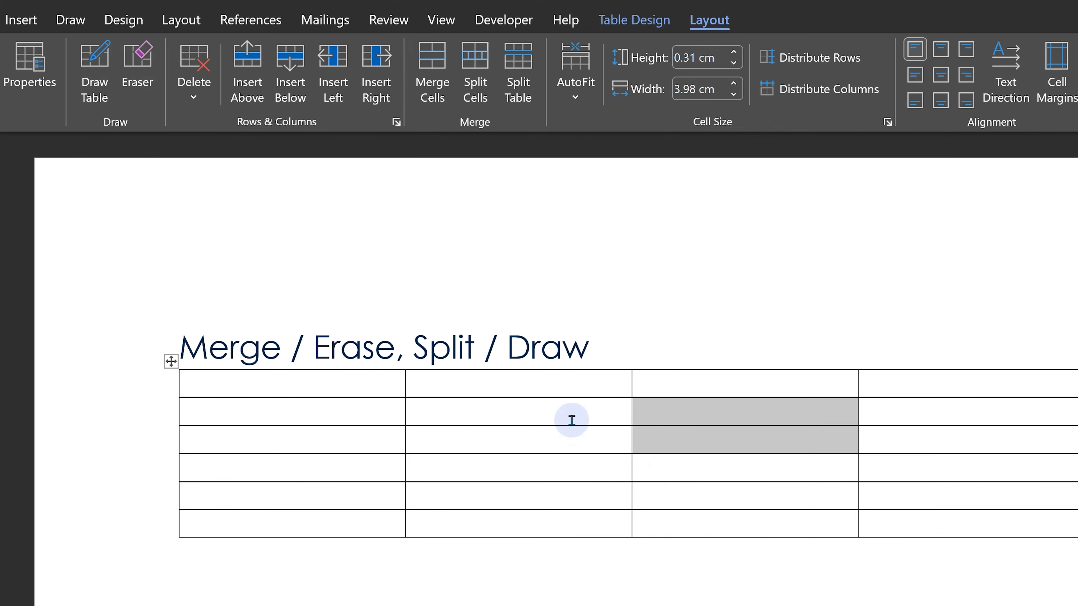
- Erase the borders between the fourth column's second to fifth rows with the Eraser
left_click(562, 444)
left_click(137, 68)
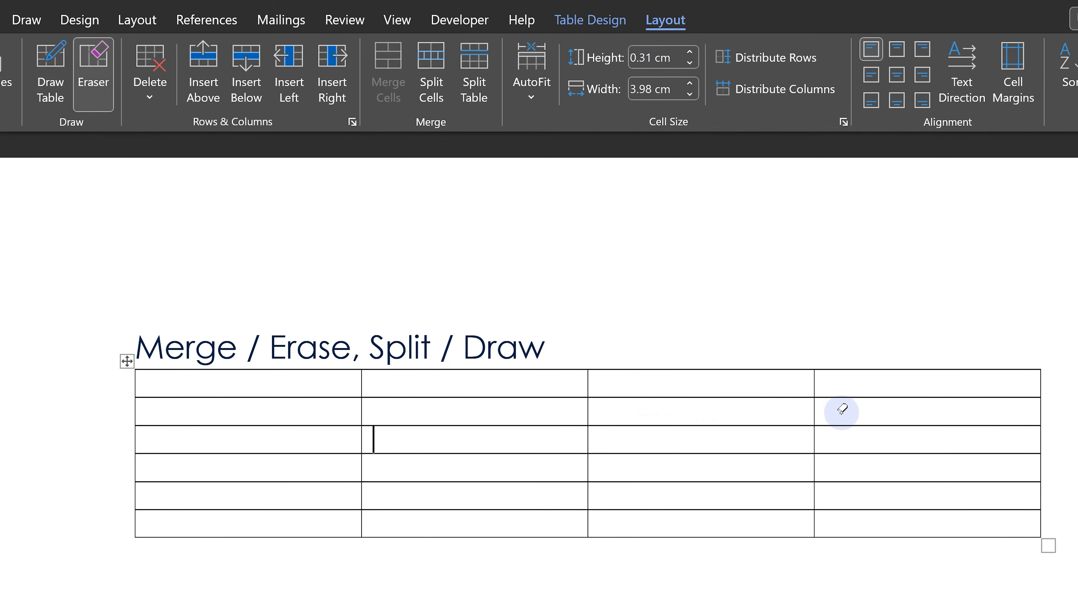
left_click_drag(842, 409, 840, 496)
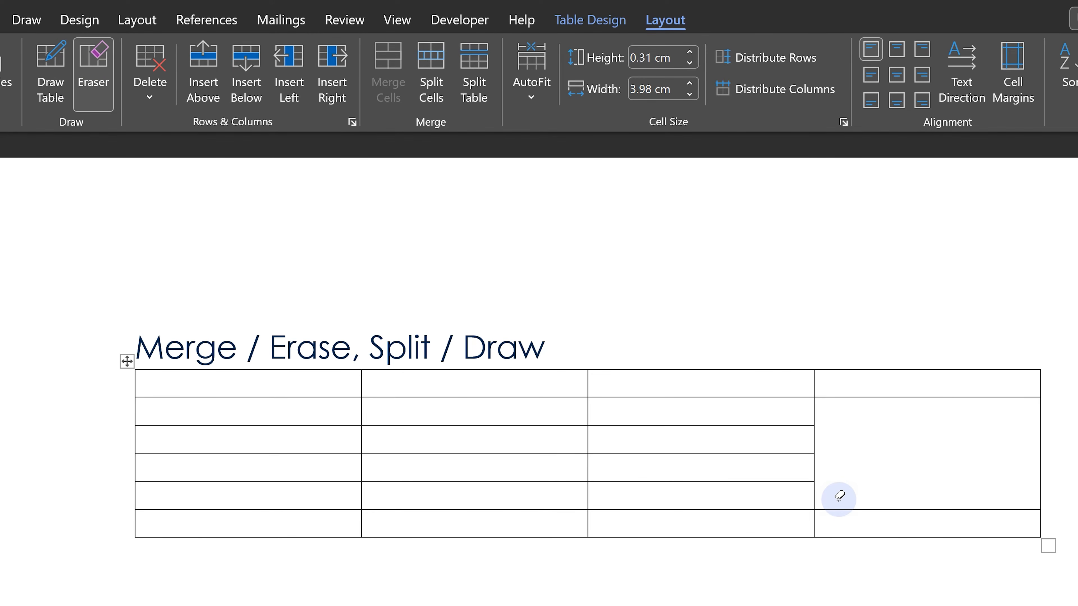
- Draw new vertical and horizontal borders inside the merged fourth-column cell with Draw Table
left_click(55, 69)
left_click_drag(913, 393, 913, 510)
left_click_drag(816, 443, 1032, 442)
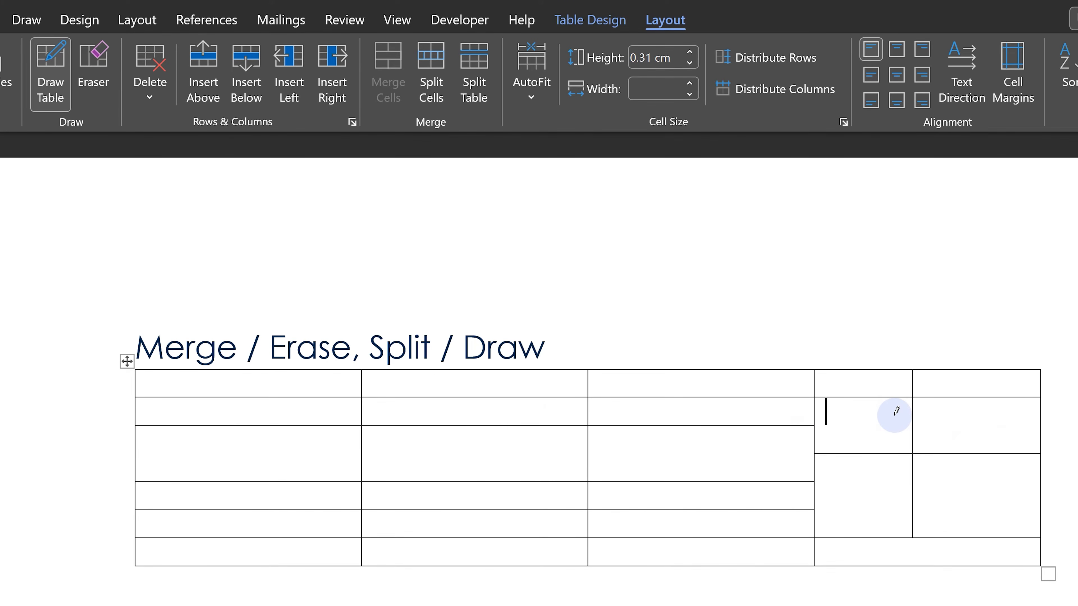
left_click_drag(895, 412, 875, 536)
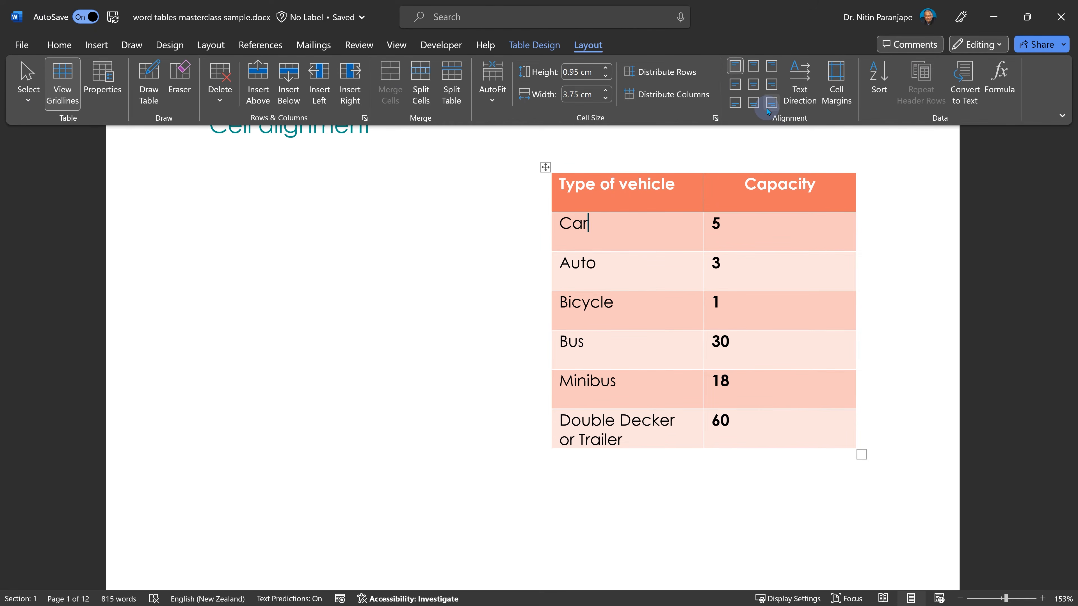
- Right-align the Capacity header text and then center it again
left_click(653, 183)
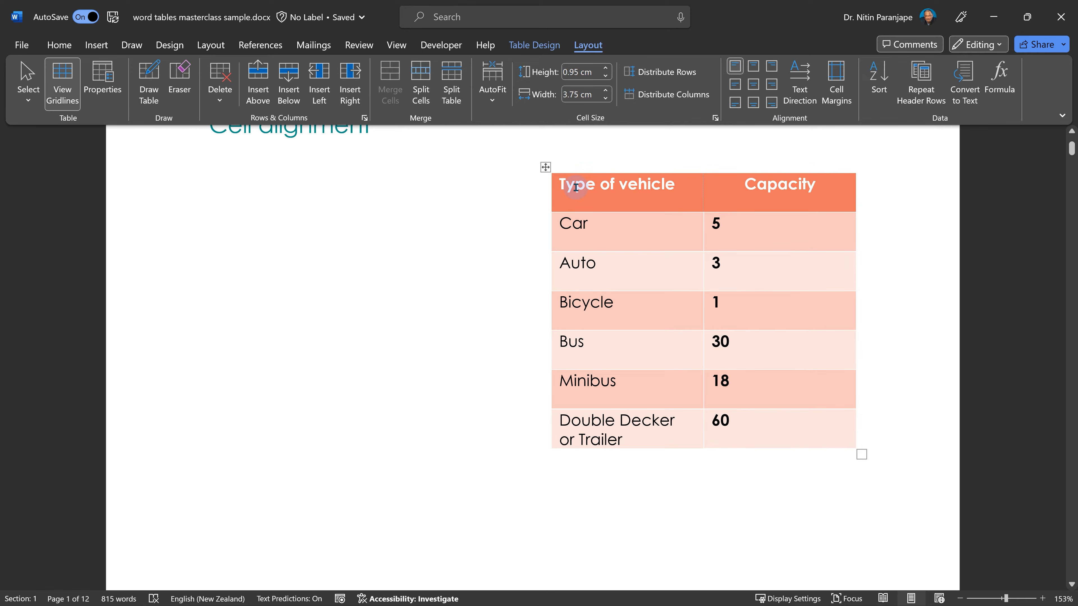
left_click(805, 185)
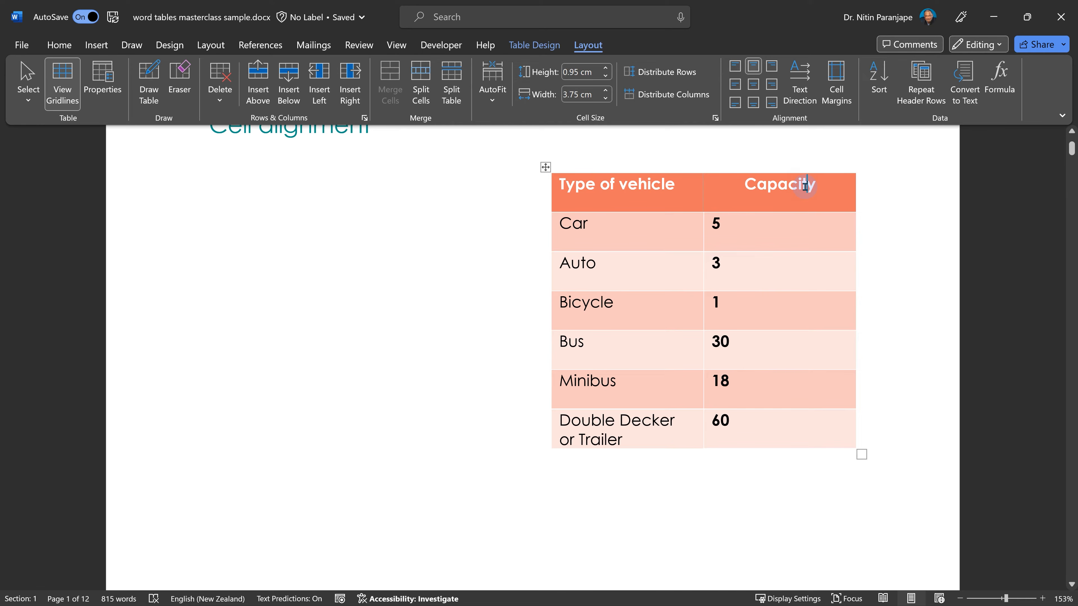
key("ctrl+r")
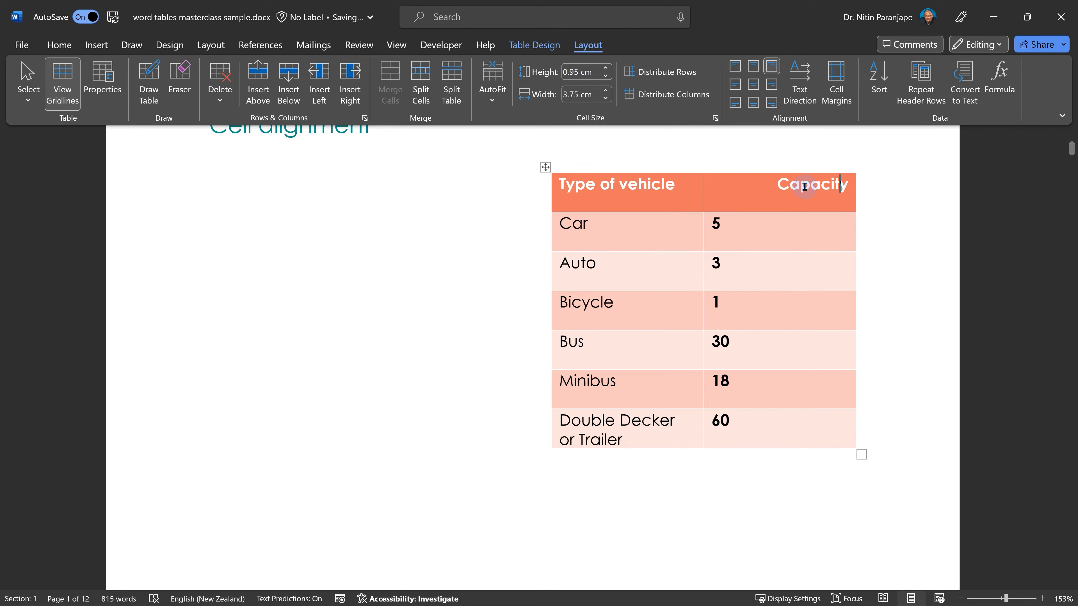
key("ctrl+e")
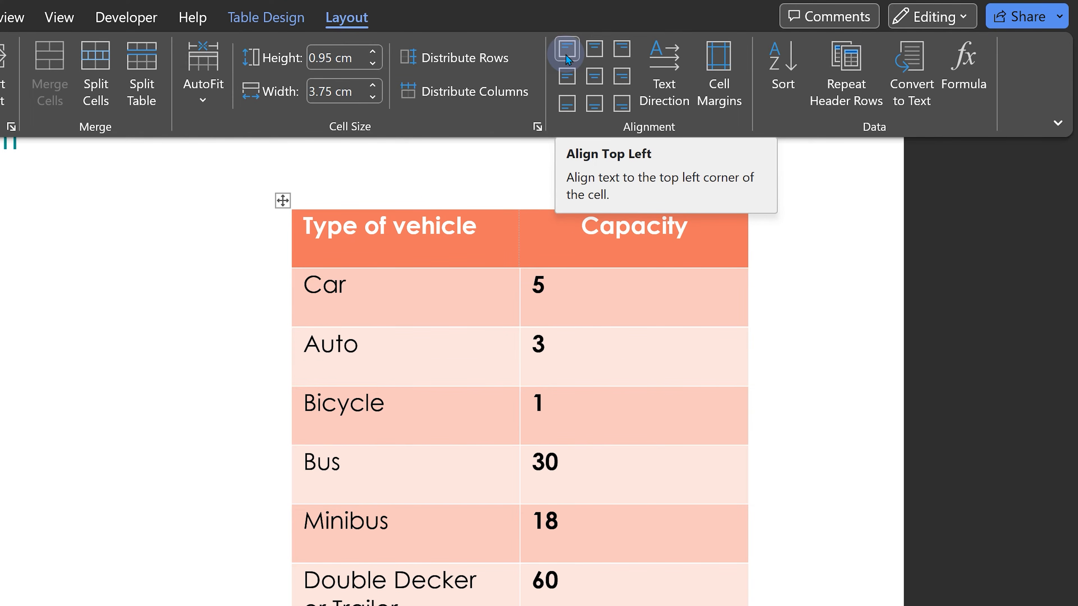
- Align the Type of vehicle and Capacity header cells to center both horizontally and vertically
left_click(567, 80)
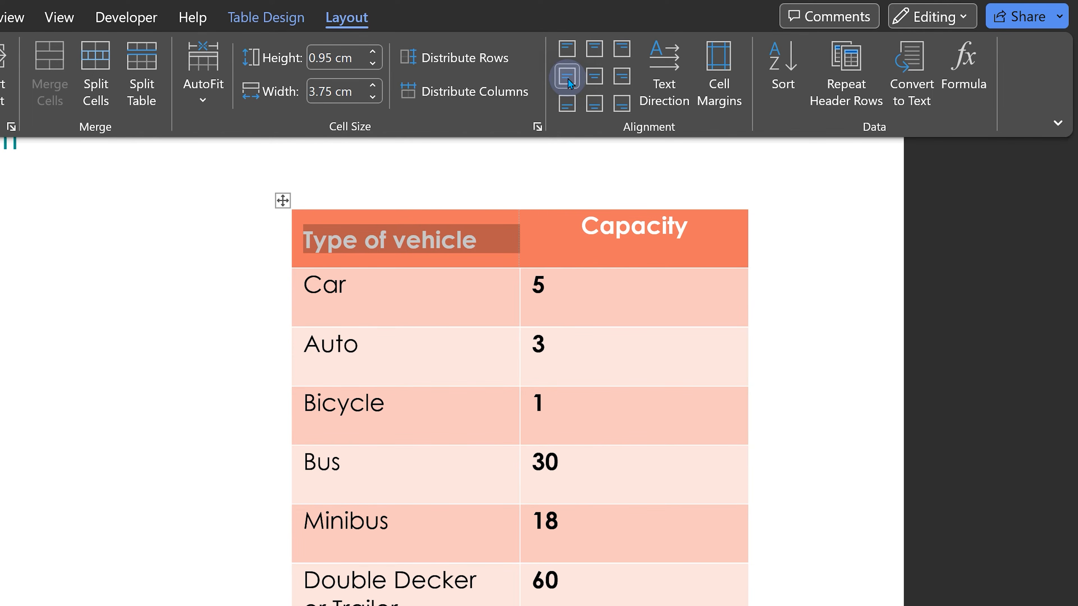
left_click(594, 78)
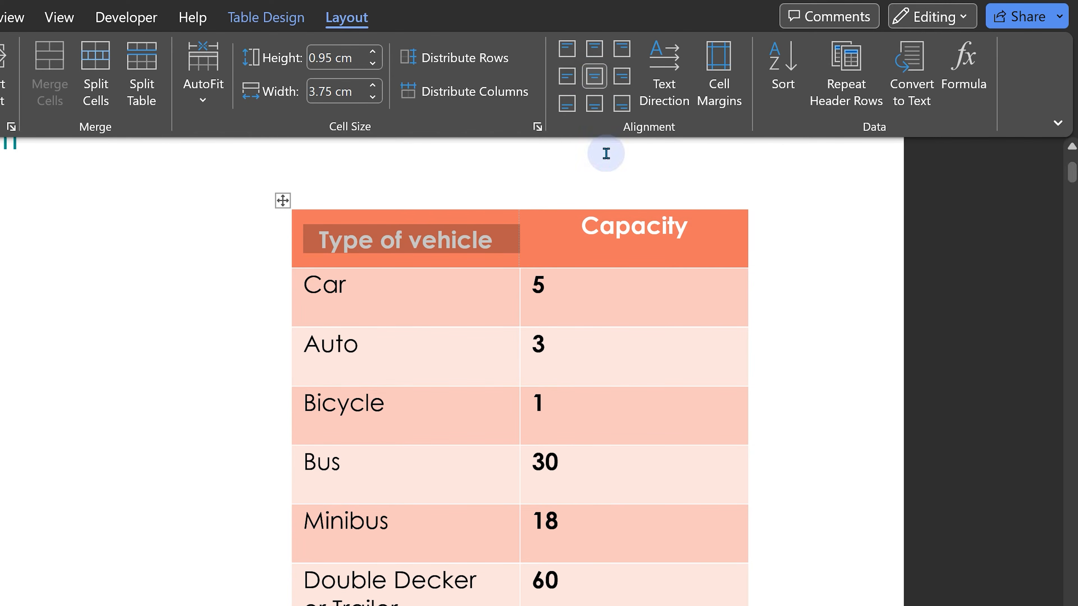
triple_click(608, 230)
left_click(595, 76)
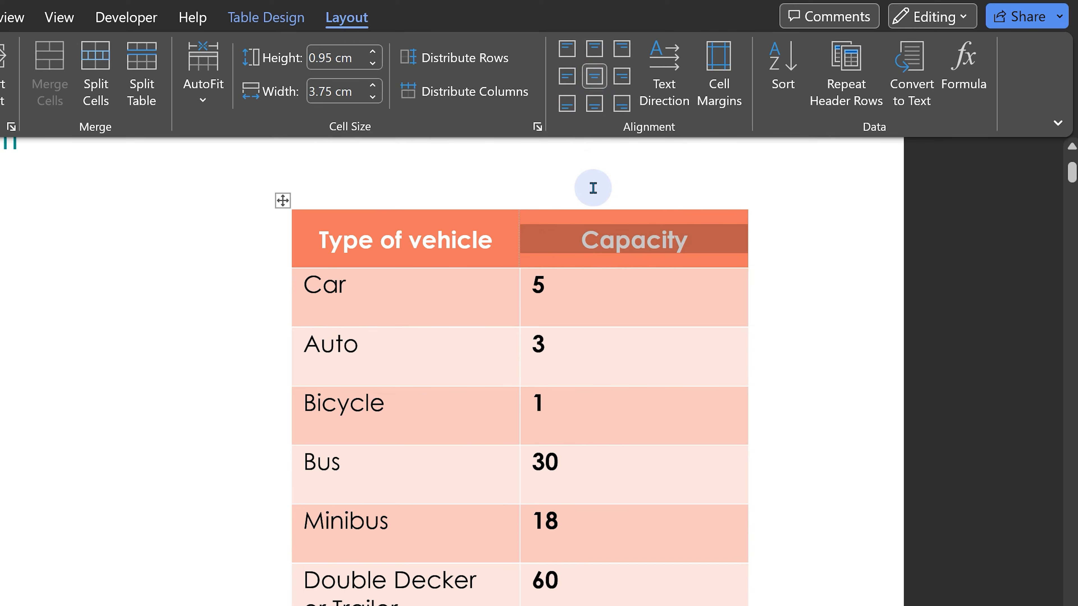
- Align the vehicle names in the first column's data cells to center right
left_click_drag(373, 288, 379, 586)
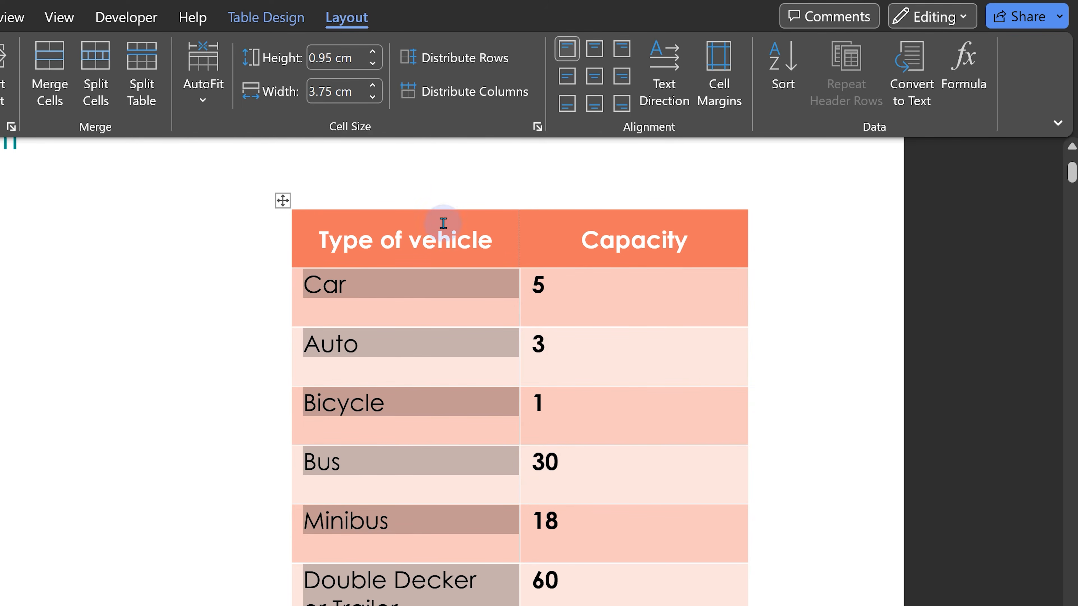
left_click(621, 77)
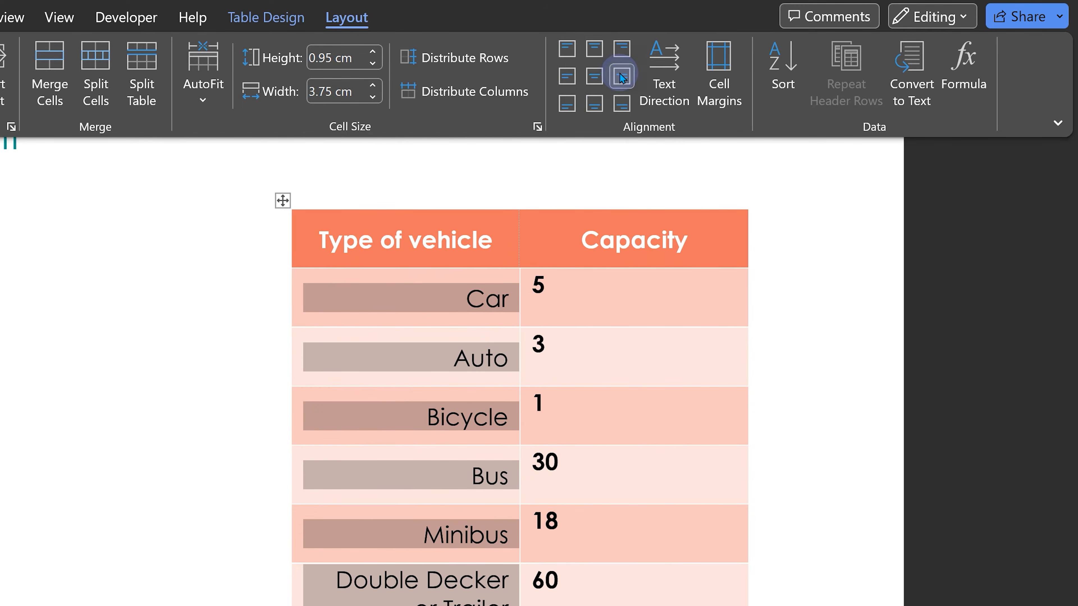
- Align the capacity values in the second column's data cells to center left
left_click(578, 414)
left_click_drag(555, 296, 556, 604)
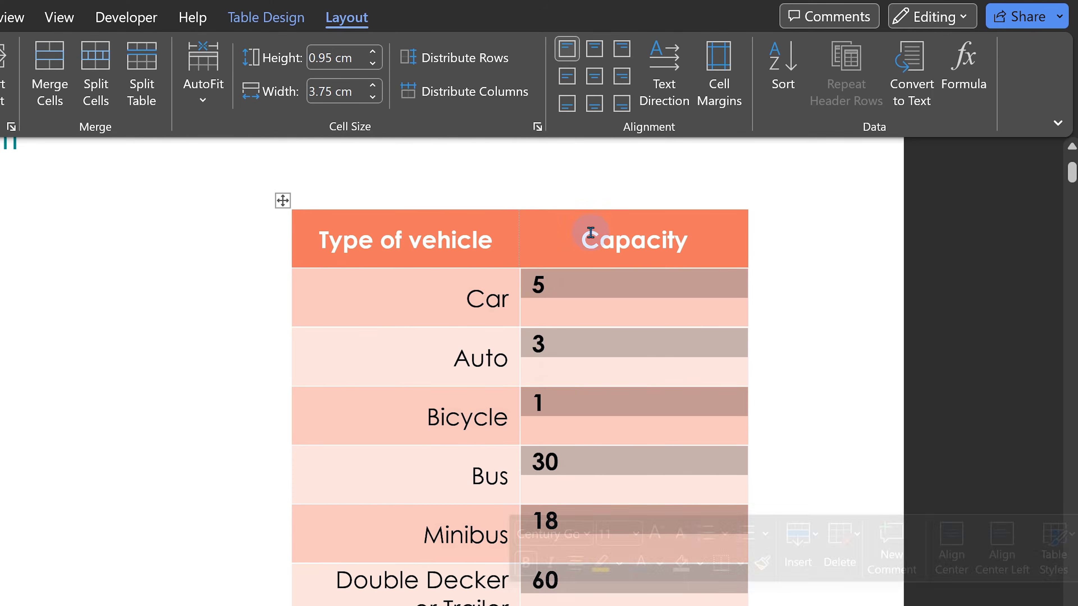
left_click(566, 76)
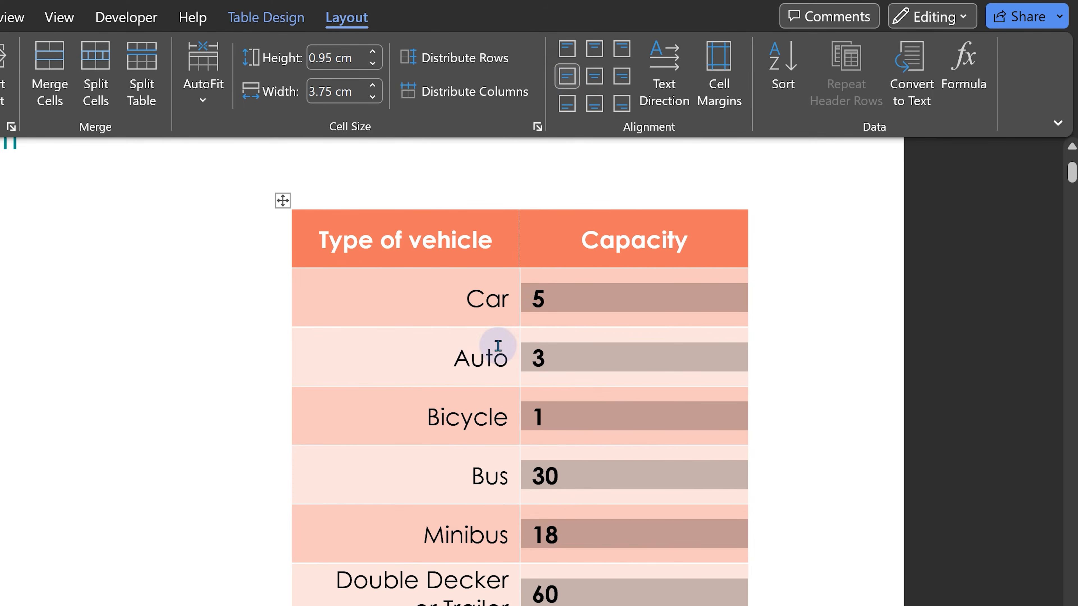
left_click(465, 318)
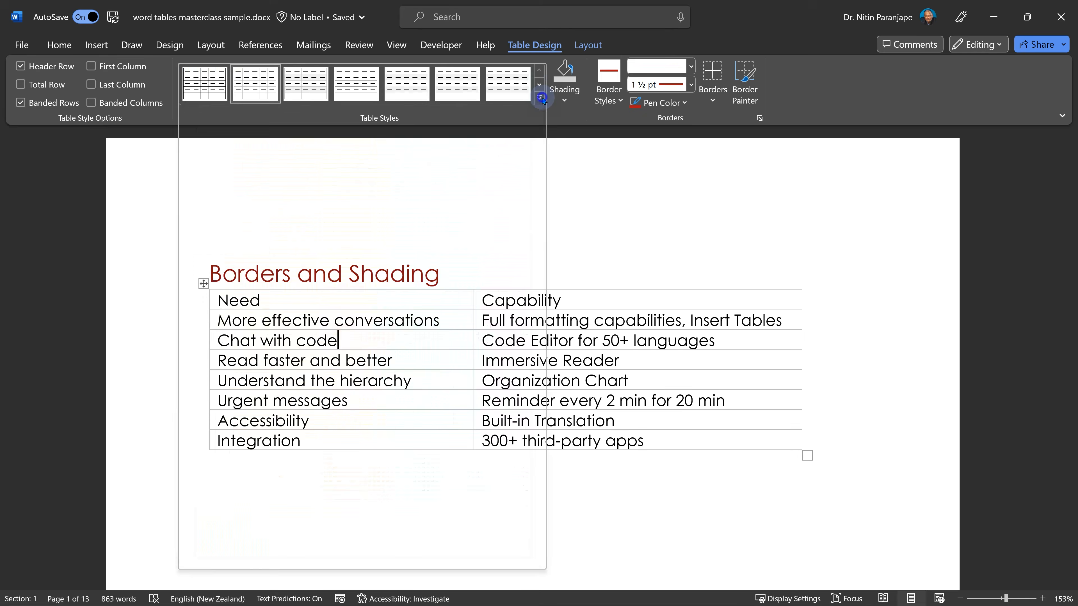
- Apply a green Grid Tables style to the Borders and Shading table
left_click(542, 105)
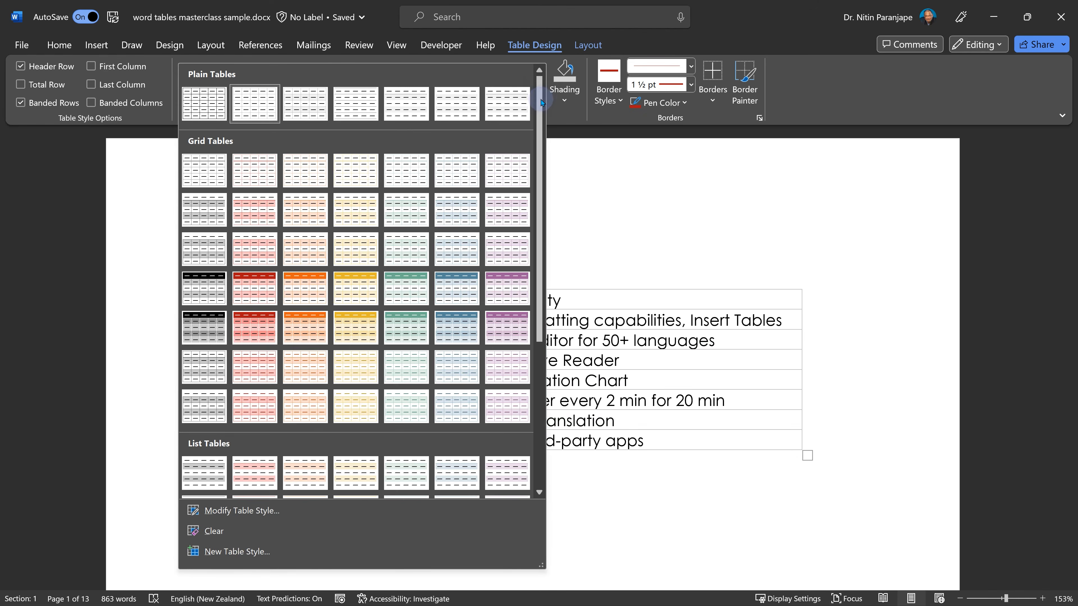
left_click(413, 322)
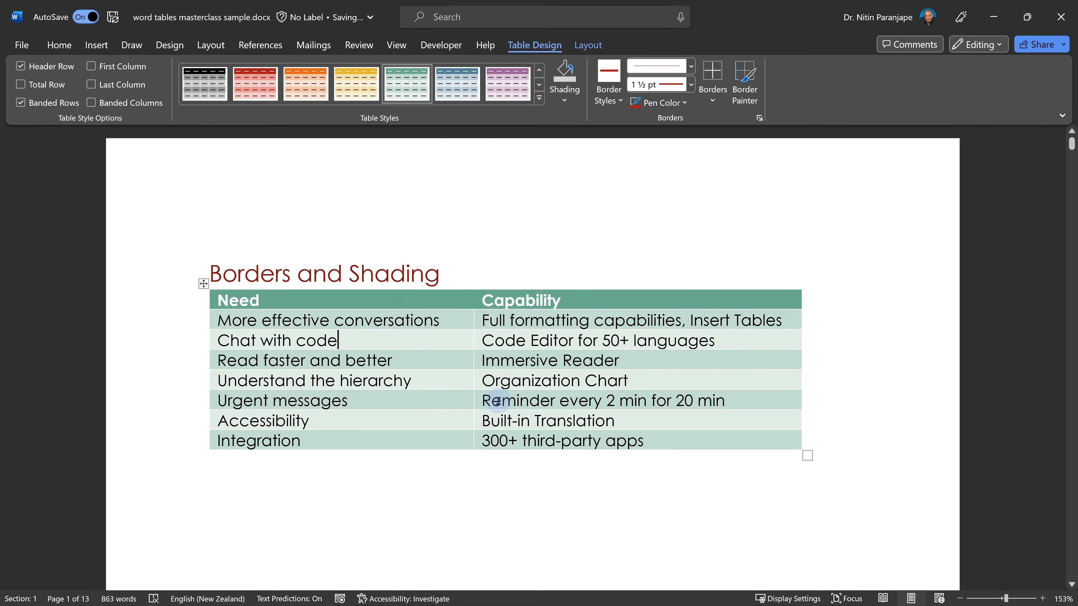